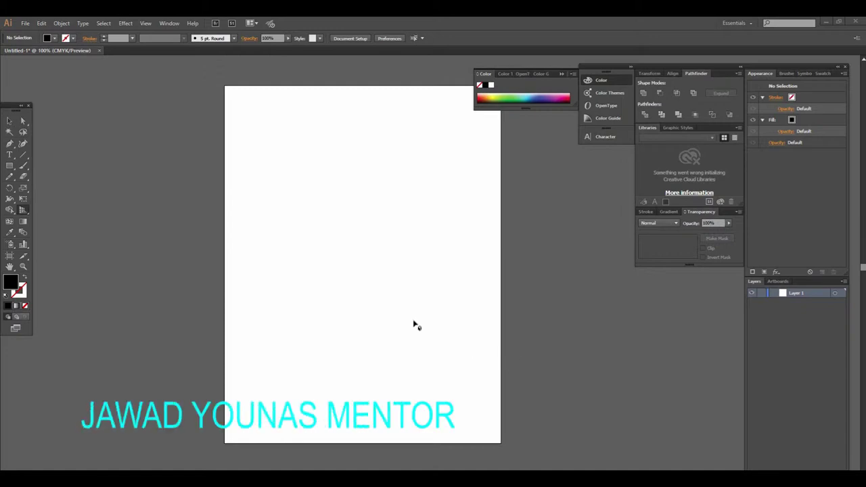
Step: Show the default two-point perspective grid on the blank artboard
left_click(10, 121)
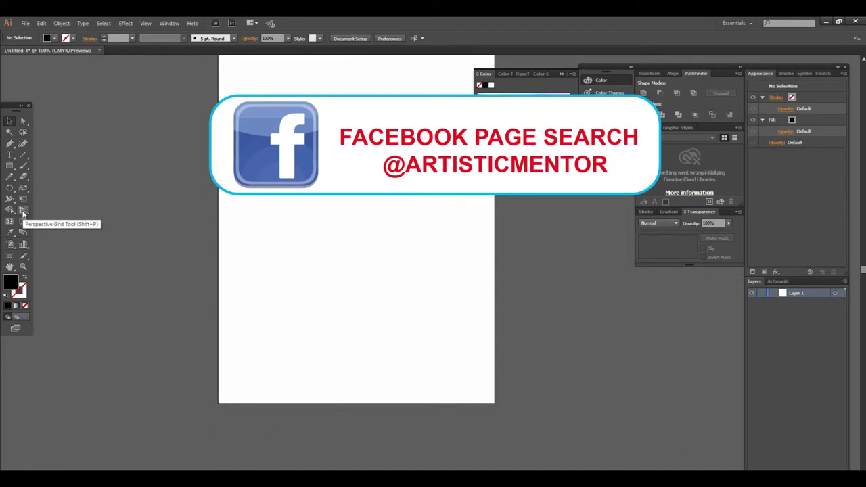
left_click(23, 212)
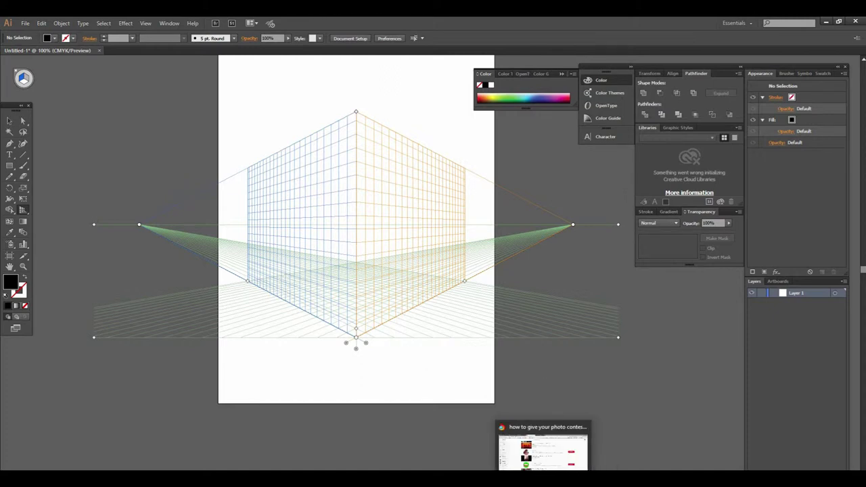
left_click(555, 450)
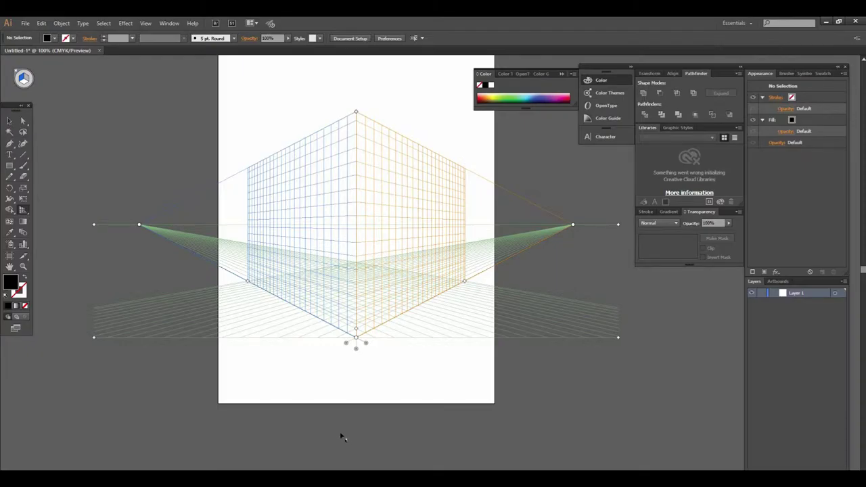
left_click(10, 120)
left_click(24, 210)
left_click_drag(386, 212, 362, 292)
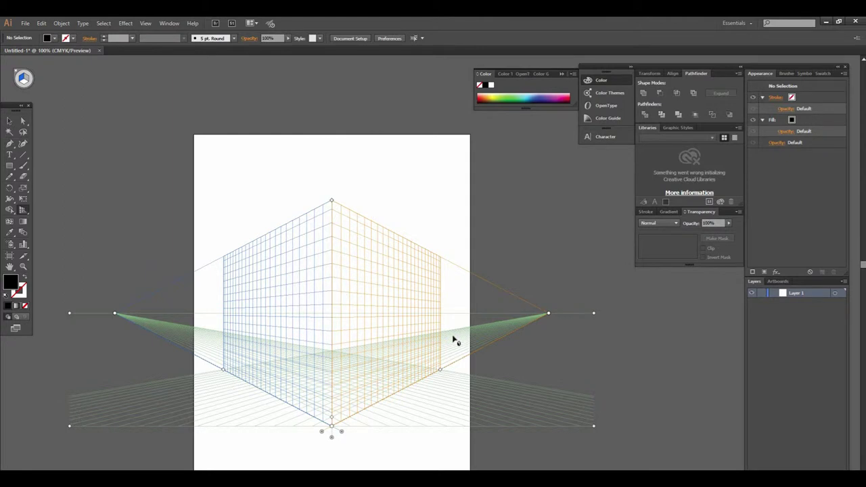
left_click_drag(350, 342, 391, 317)
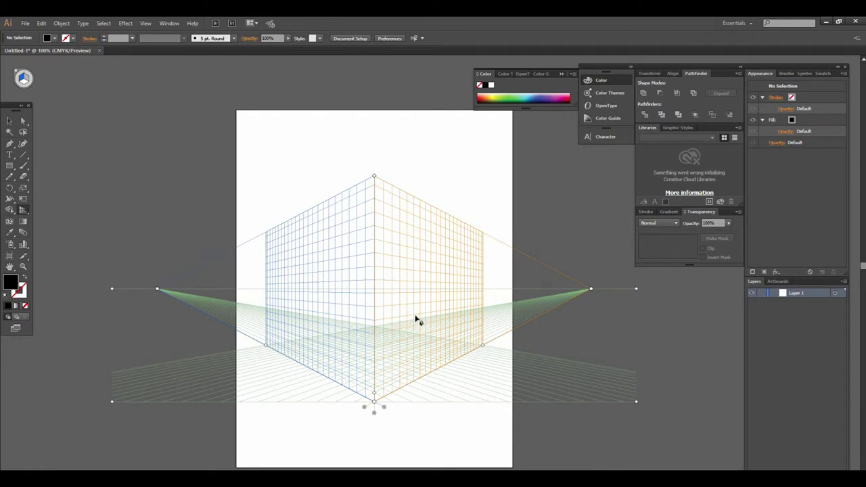
left_click(24, 212)
left_click(29, 211)
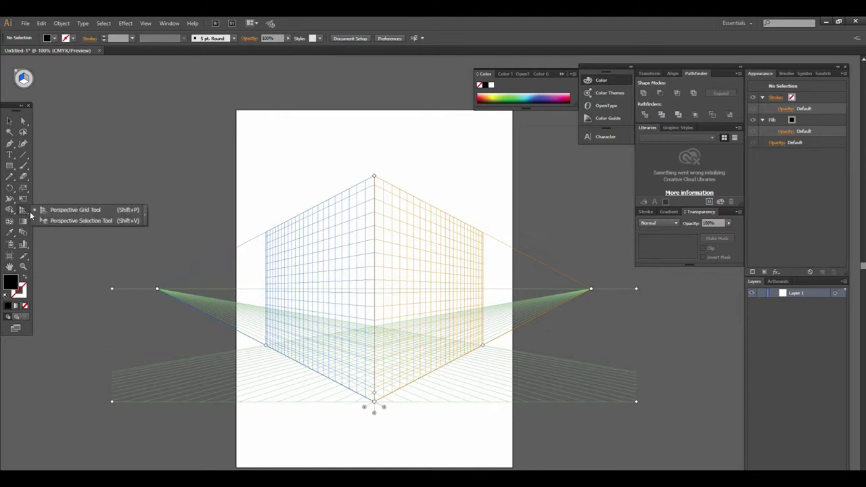
Step: Tear off the Perspective Grid and Perspective Selection tools into a floating panel beside the artboard
left_click_drag(27, 210, 145, 216)
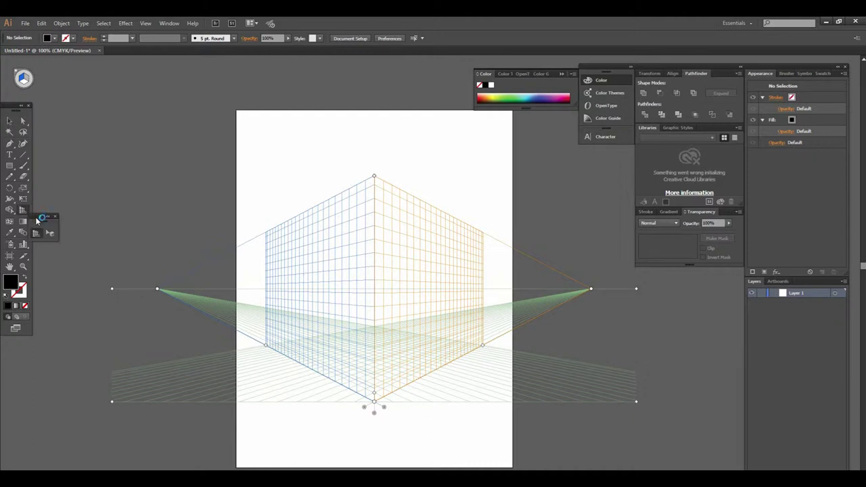
left_click_drag(42, 217, 153, 108)
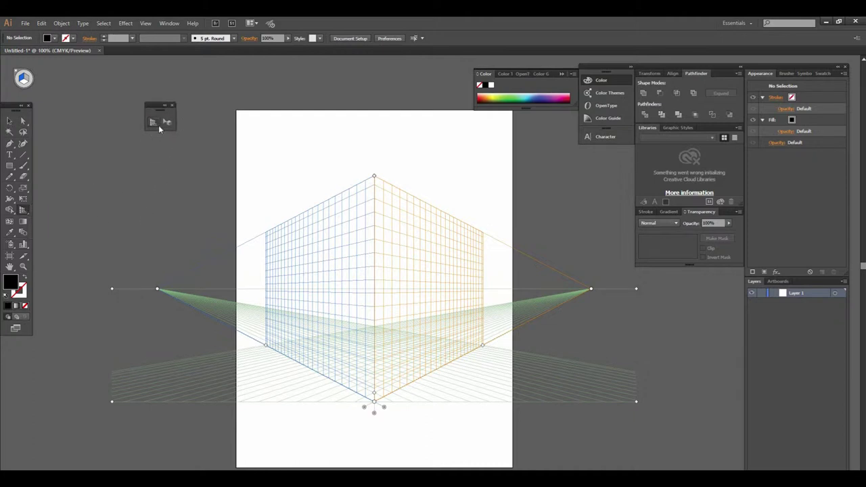
left_click(169, 125)
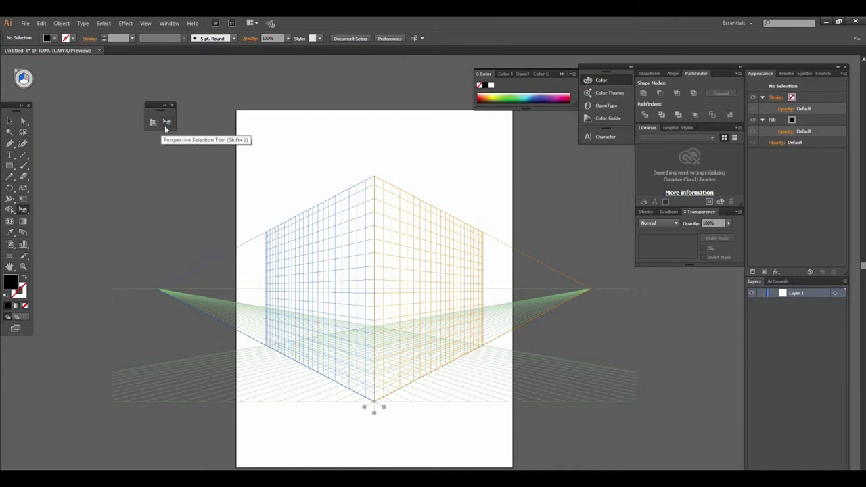
left_click(153, 123)
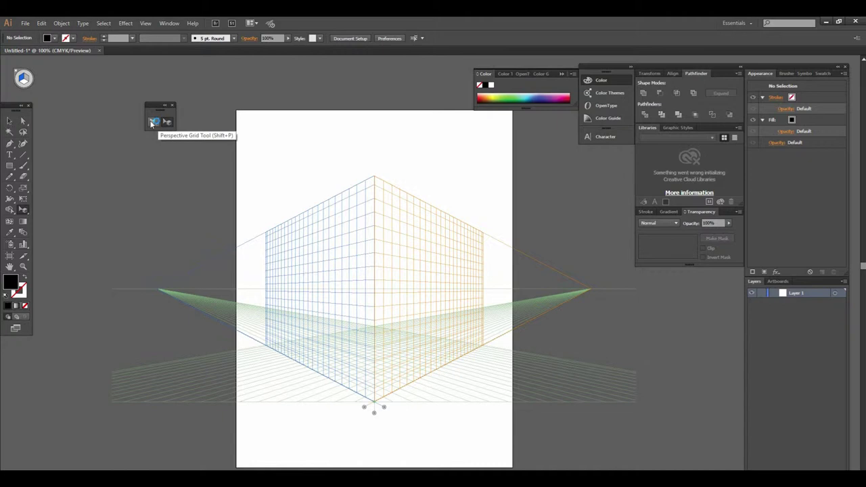
left_click(153, 123)
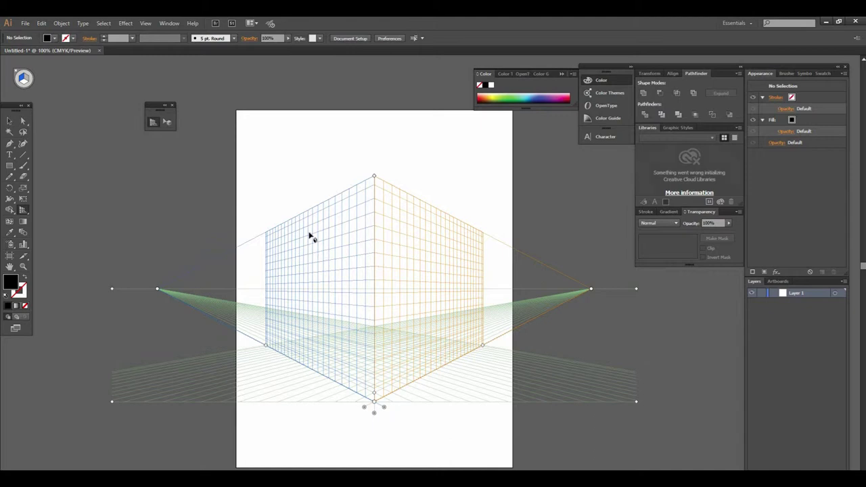
Step: Try the right, ground and left planes in the Plane Switching Widget while zooming around the grid
left_click(27, 79)
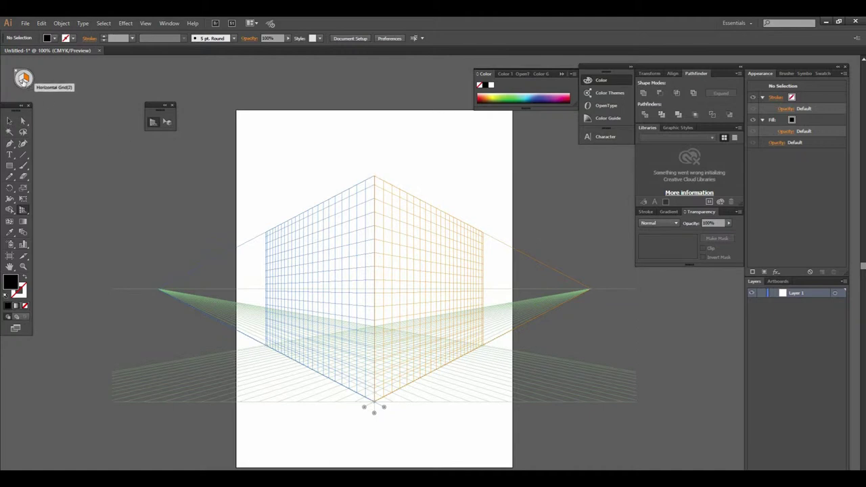
left_click(23, 83)
mouse_move(333, 367)
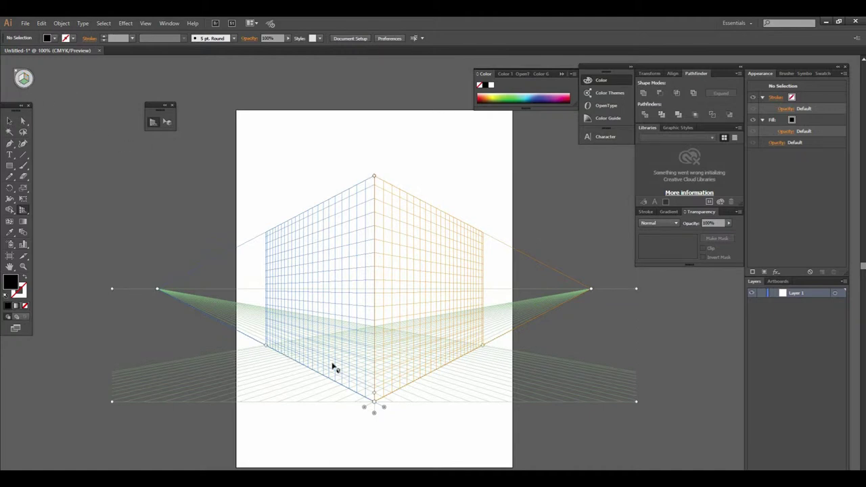
left_click(20, 79)
key("z")
left_click(358, 264)
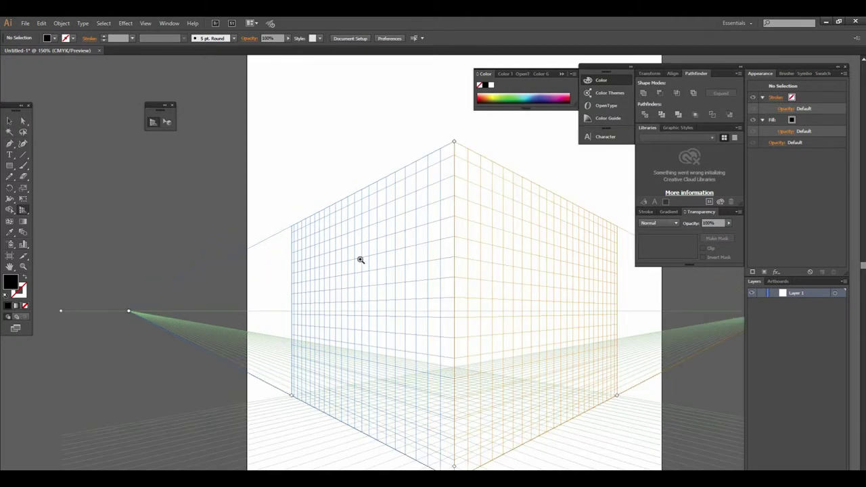
scroll(328, 284, "right", 5)
left_click(291, 281, "alt")
left_click(297, 277, "alt")
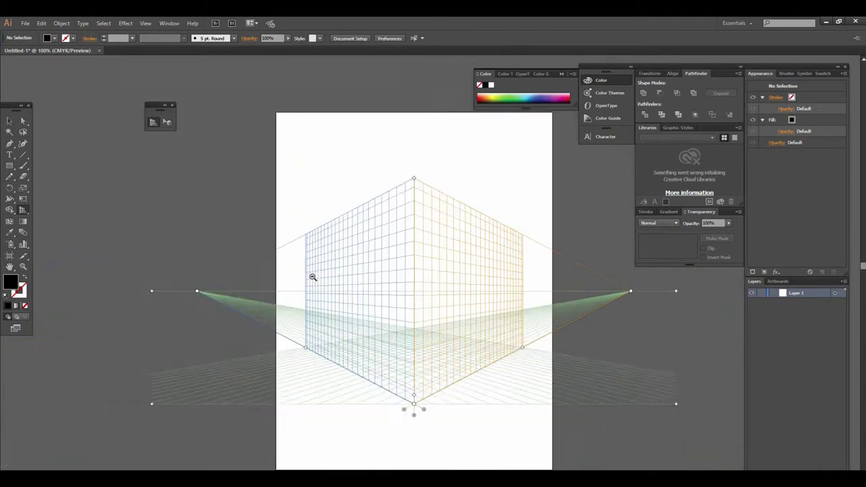
scroll(246, 300, "left", 3)
scroll(300, 266, "right", 5)
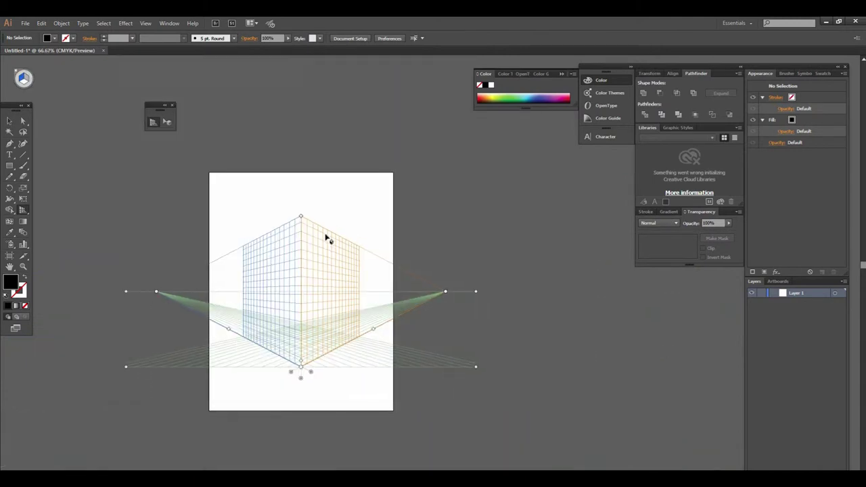
Step: Make the right plane active and inspect the grid, ending at 66.67% zoom
left_click(27, 81)
key("ctrl+plus")
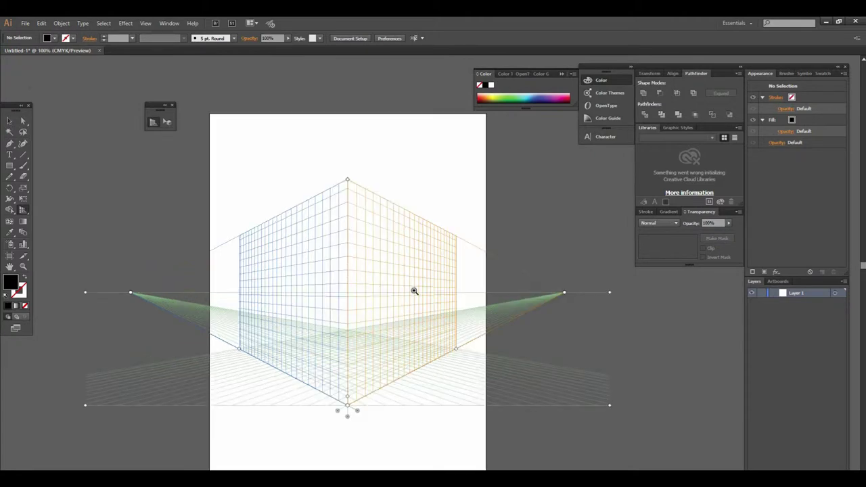
key("ctrl+plus")
left_click_drag(364, 386, 377, 343)
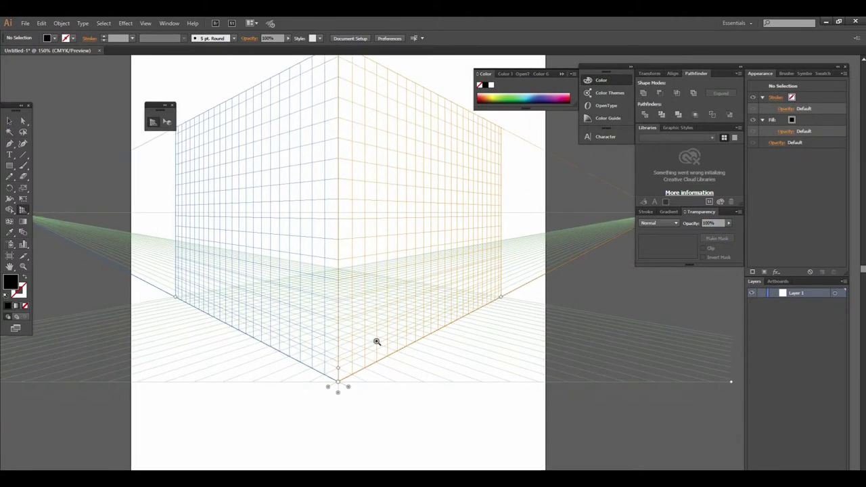
key("ctrl+minus")
left_click_drag(367, 294, 302, 358)
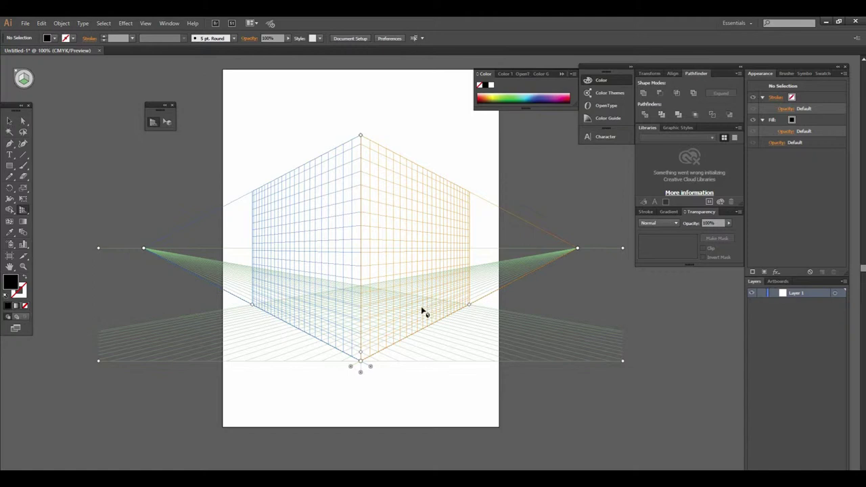
left_click_drag(410, 286, 336, 329)
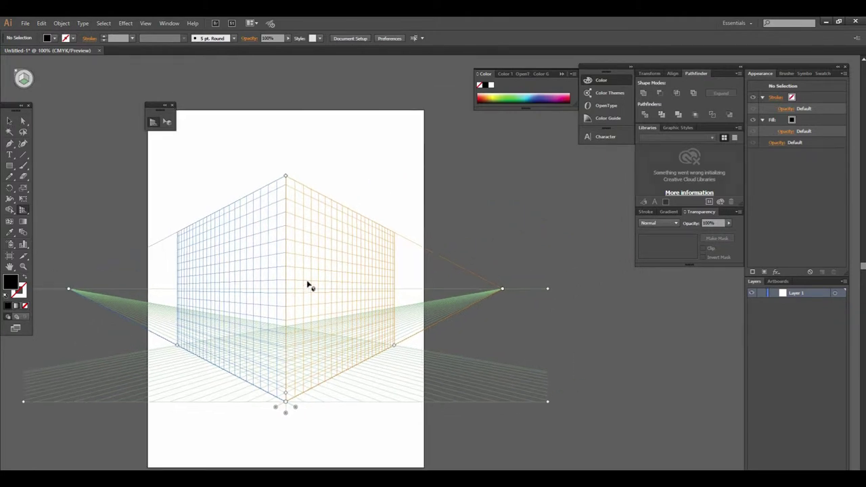
left_click_drag(309, 304, 346, 319)
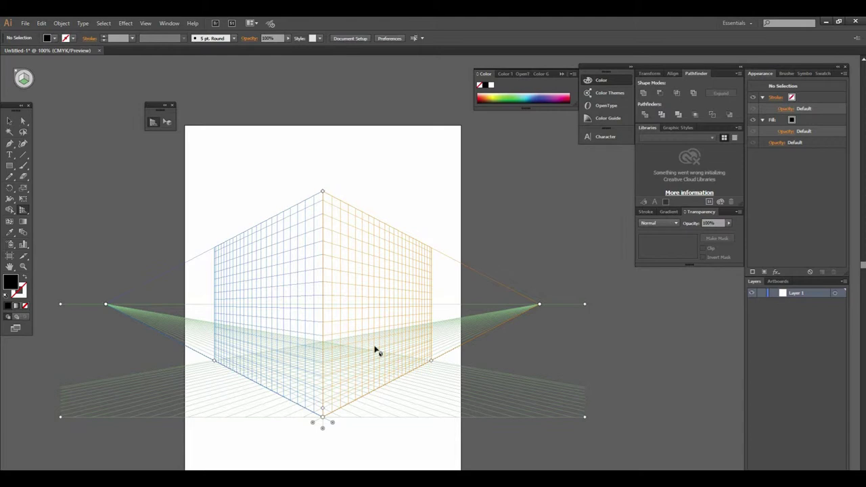
left_click_drag(365, 341, 386, 330)
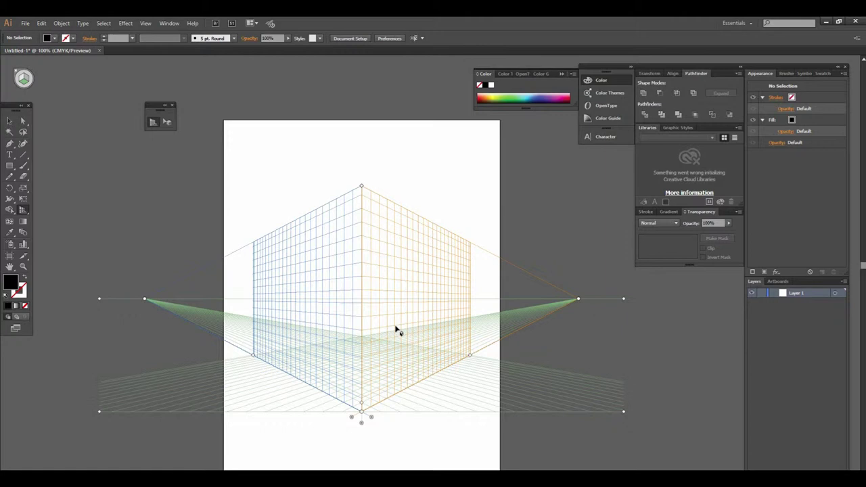
mouse_move(393, 280)
left_mouse_down()
mouse_move(318, 296)
mouse_move(310, 319)
mouse_move(346, 303)
left_mouse_up()
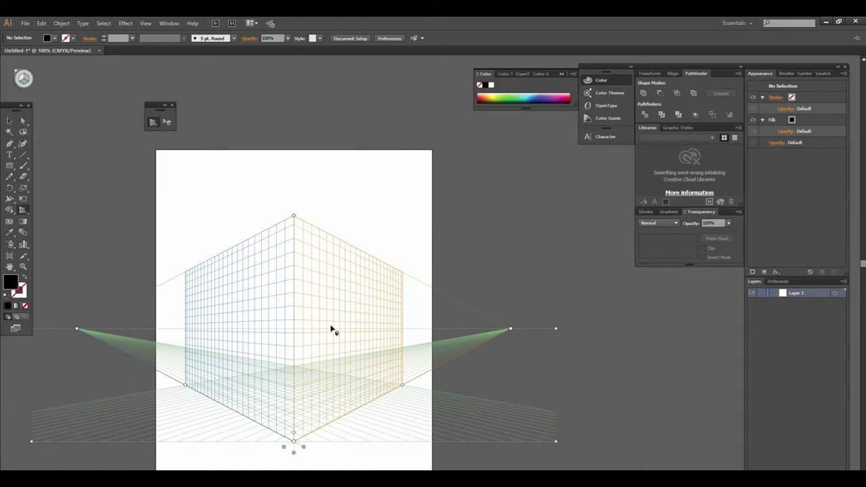
left_click_drag(348, 310, 390, 296)
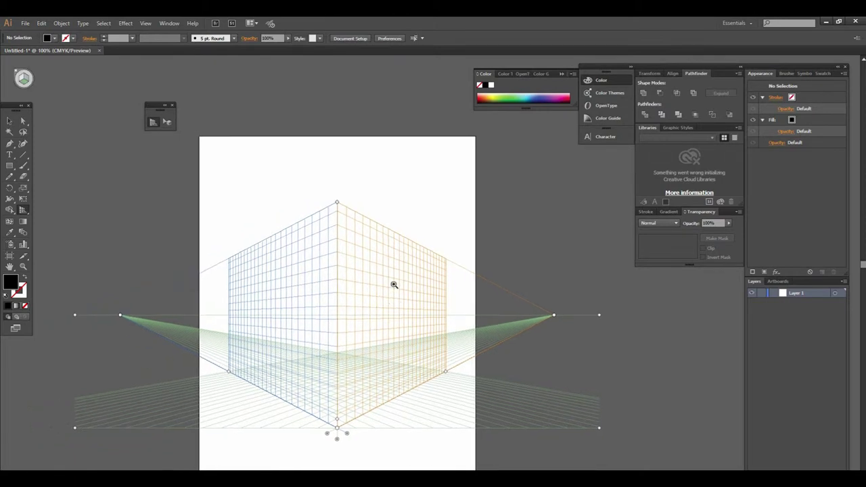
key("ctrl+minus")
left_click_drag(395, 277, 291, 343)
Step: Draw a narrow rectangle along the grid's corner edge on the right plane
left_click(9, 170)
left_click_drag(263, 296, 348, 332)
key("ctrl+plus")
mouse_move(403, 325)
left_mouse_down()
mouse_move(367, 412)
mouse_move(375, 410)
left_mouse_up()
left_click(28, 80)
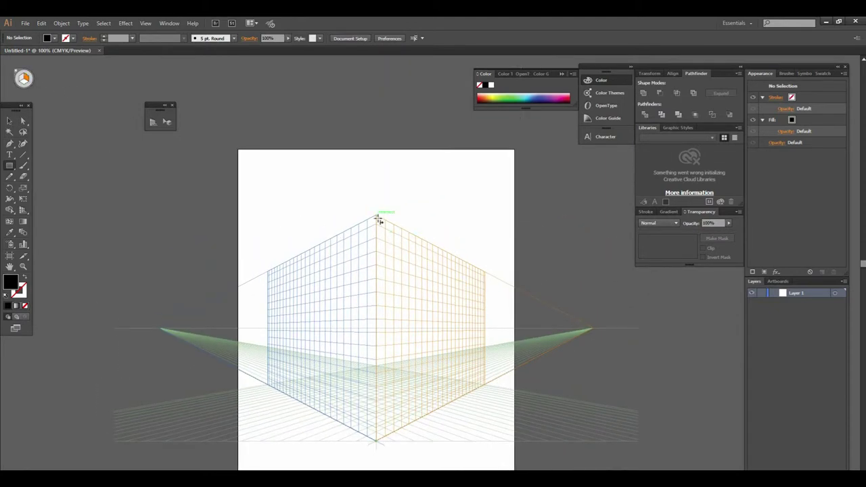
mouse_move(376, 217)
left_mouse_down()
mouse_move(392, 241)
mouse_move(412, 374)
mouse_move(411, 421)
mouse_move(399, 432)
left_mouse_up()
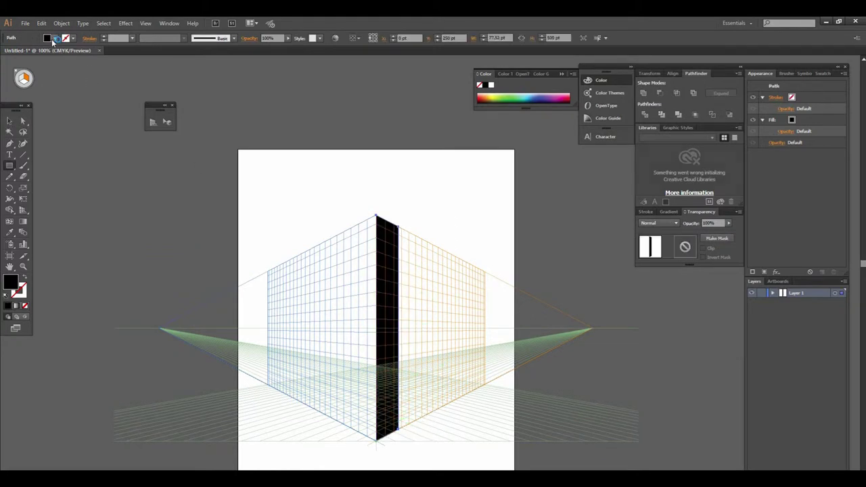
Step: Fill the corner rectangle dark blue and place a duplicate panel beside it
left_click(53, 38)
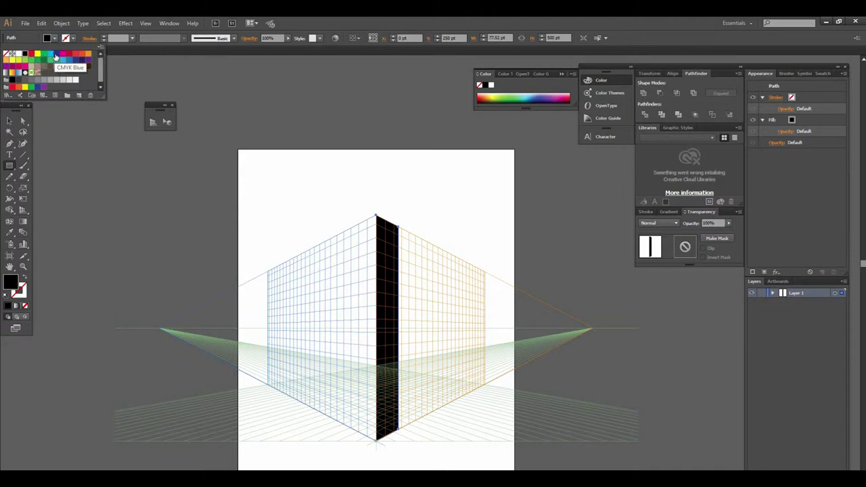
left_click(58, 53)
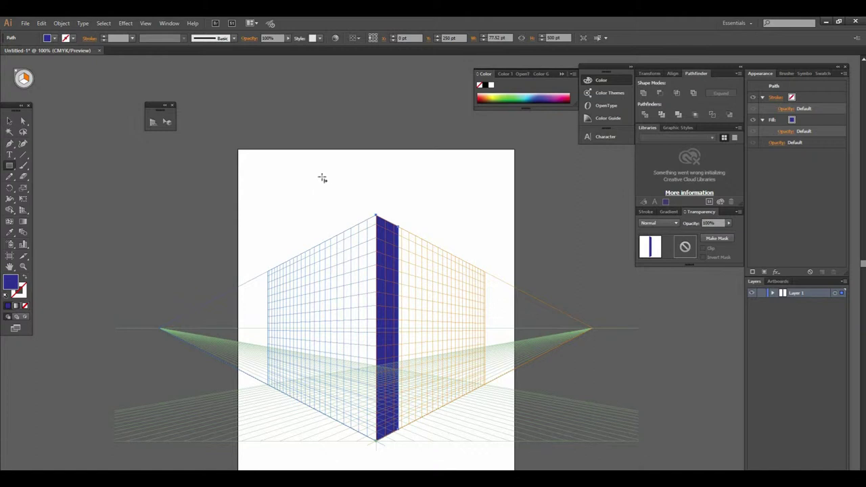
left_click(9, 120)
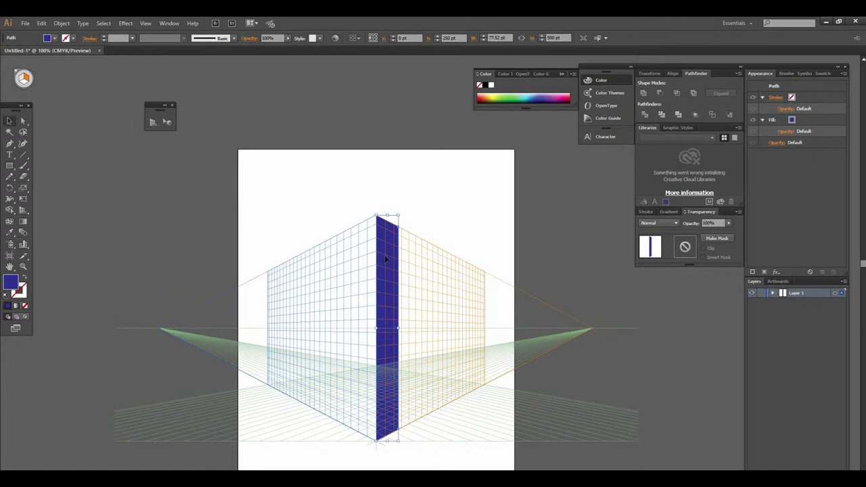
left_click_drag(383, 271, 411, 255)
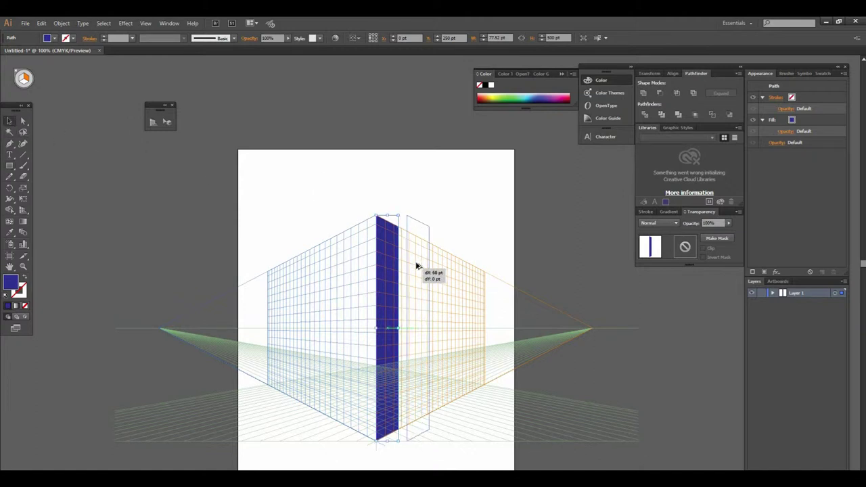
left_click_drag(411, 255, 415, 248)
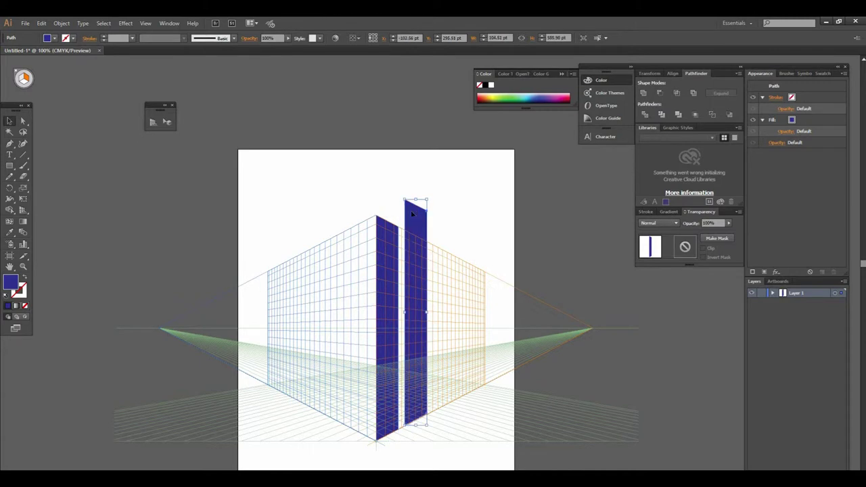
Step: Shorten the second blue stripe from its top so it fits the grid
left_click_drag(404, 203, 402, 232)
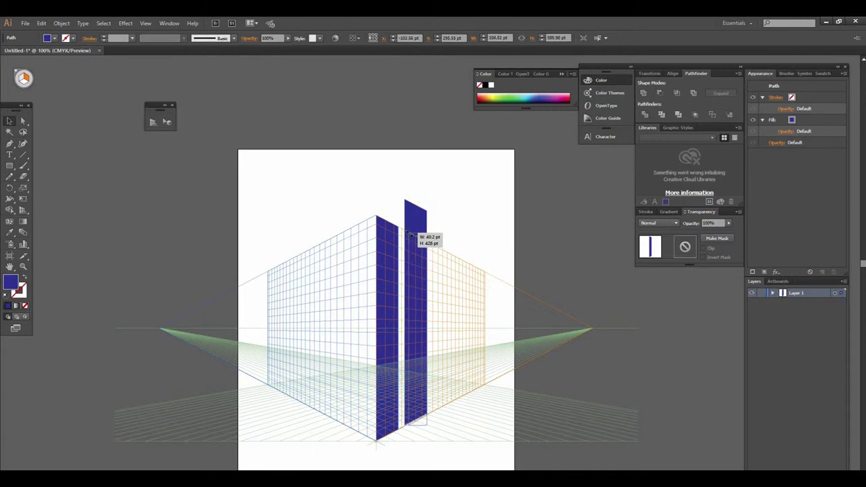
left_click_drag(401, 232, 408, 233)
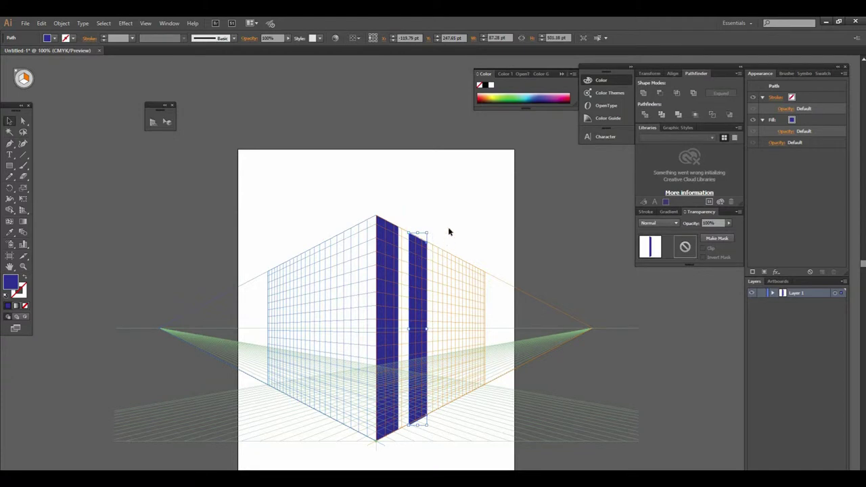
left_click(447, 232)
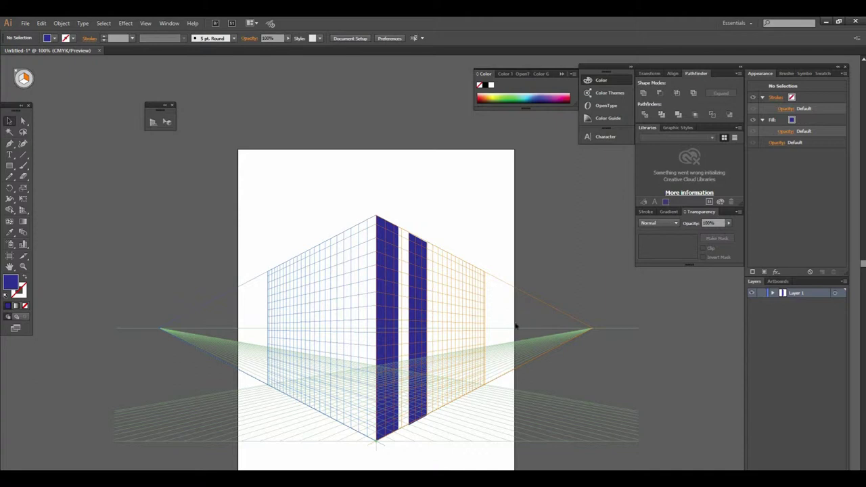
Step: Zoom in on the stripe tops and raise the second stripe's top edge slightly
left_click(481, 321, "ctrl")
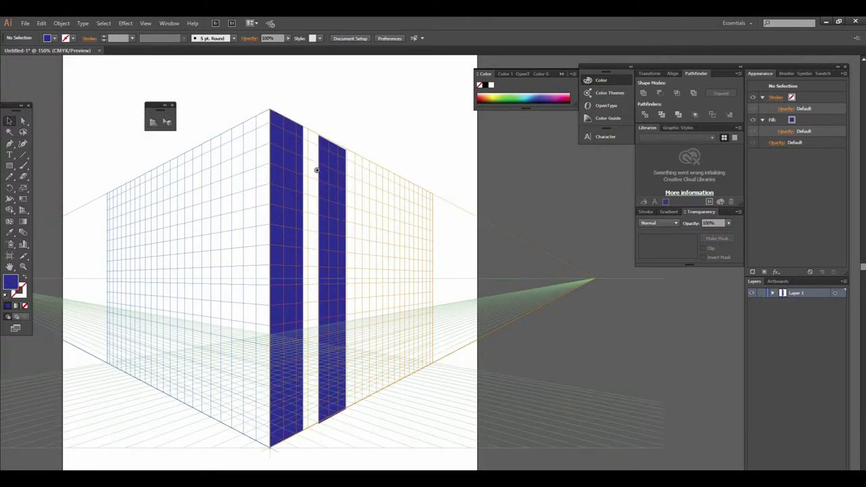
left_click(325, 234, "ctrl")
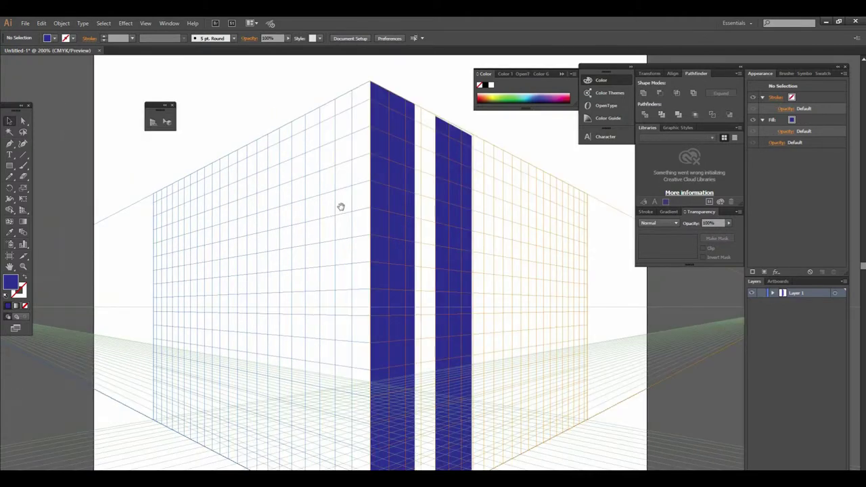
left_click_drag(341, 206, 222, 270)
left_click(316, 190)
left_click_drag(312, 181, 314, 178)
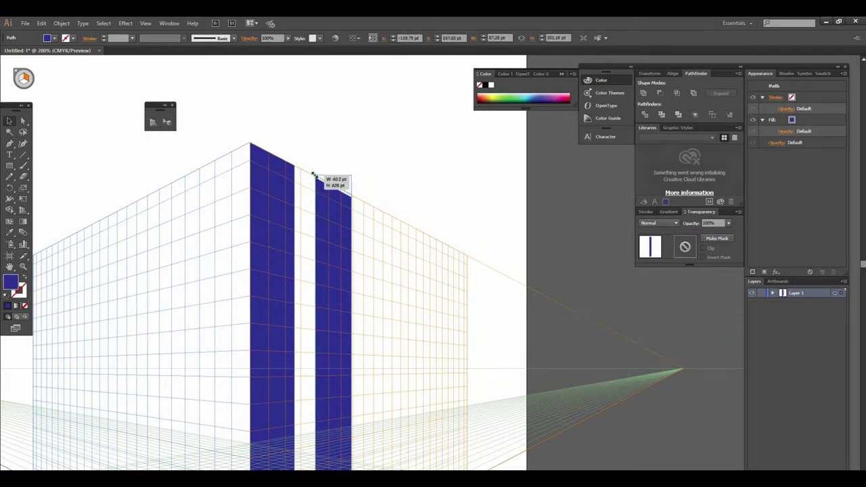
left_click_drag(315, 177, 314, 174)
Step: Copy the stripe further along the right wall and shorten it to fit the grid
key("ctrl+minus")
mouse_move(427, 302)
left_mouse_down()
mouse_move(203, 294)
mouse_move(209, 309)
mouse_move(225, 286)
left_mouse_up()
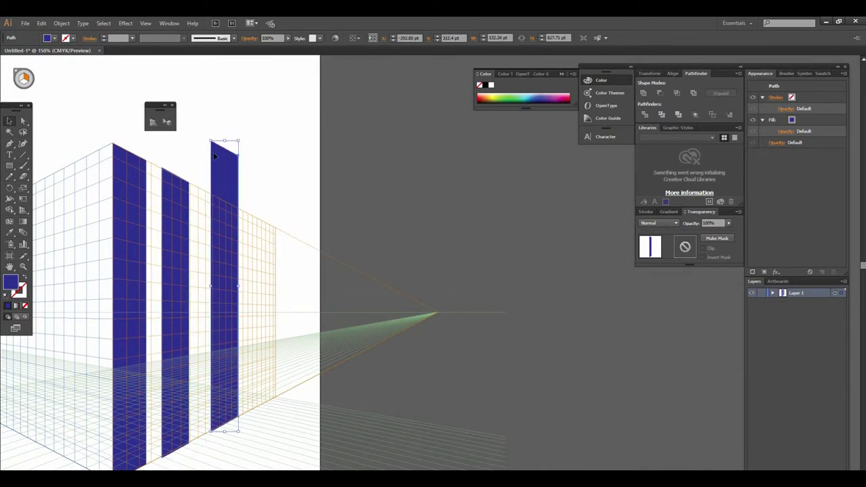
left_click_drag(209, 140, 213, 195)
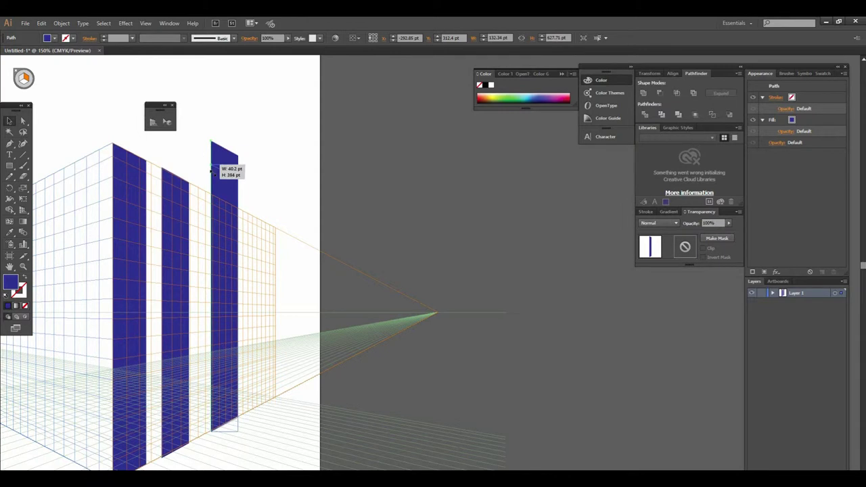
left_click_drag(214, 196, 214, 195)
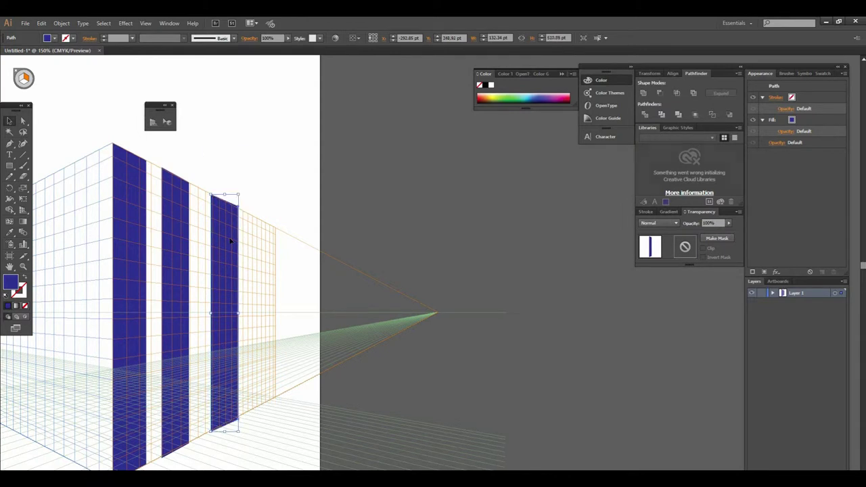
key("Left")
key("Left")
key("Left")
key("Left")
key("Left")
key("Left")
key("Left")
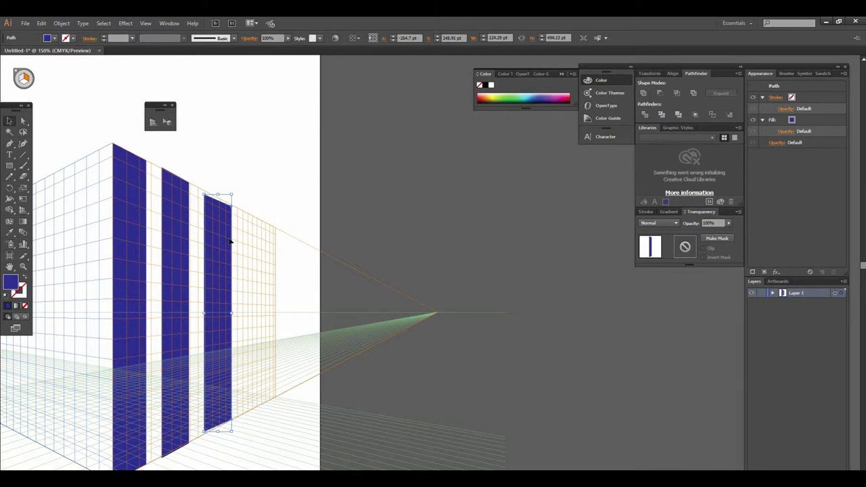
left_click_drag(227, 365, 232, 369)
left_click_drag(205, 195, 203, 191)
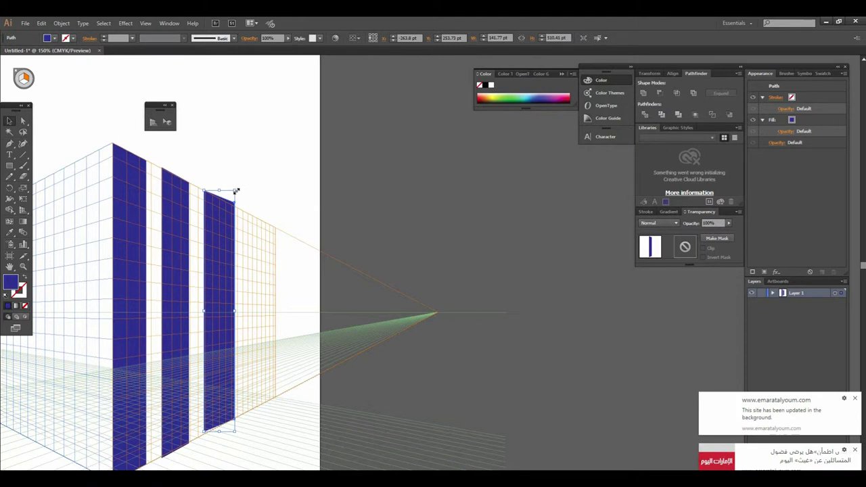
Step: Lower the third stripe's top-right anchor so its top follows the perspective slope
left_click(23, 120)
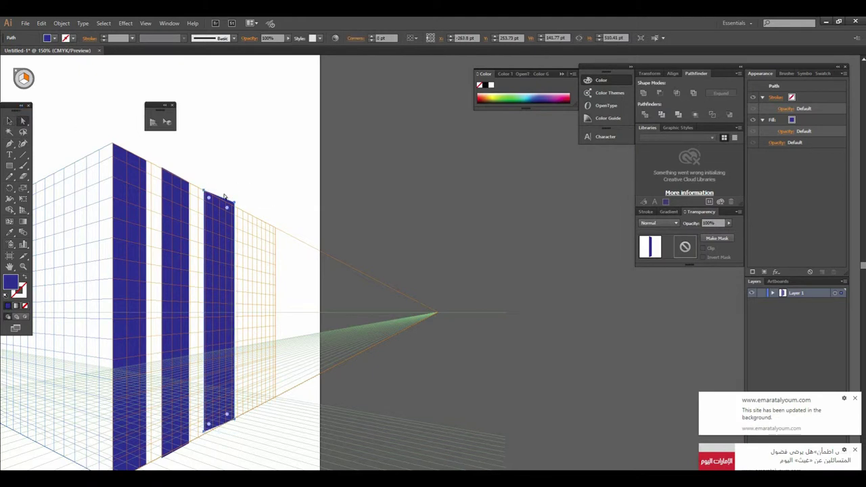
left_click_drag(234, 203, 233, 211)
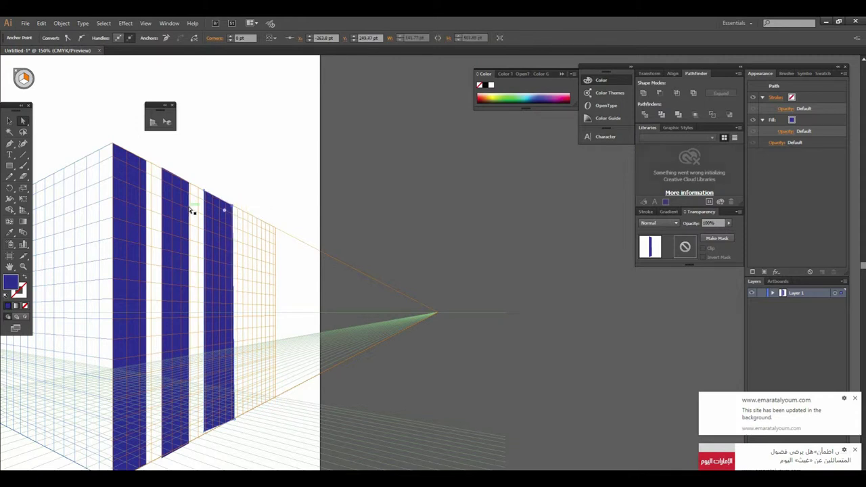
left_click(236, 189)
key("ctrl+minus")
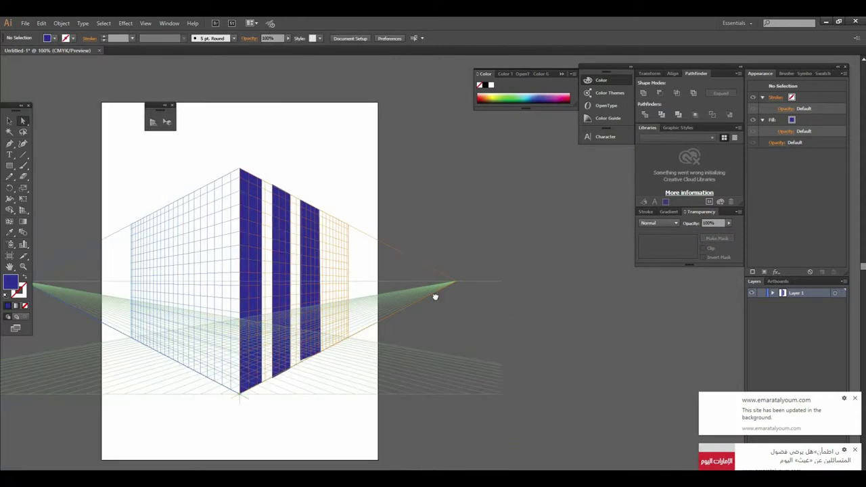
scroll(435, 296, "left", 3)
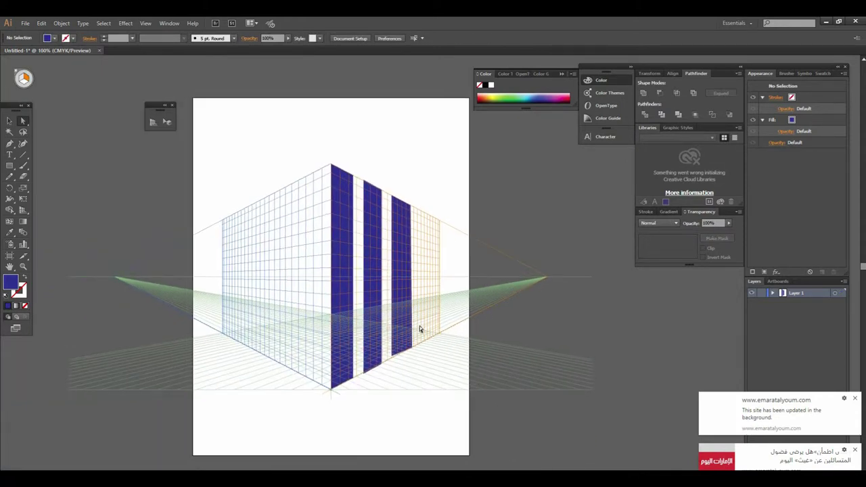
scroll(437, 290, "up", 3)
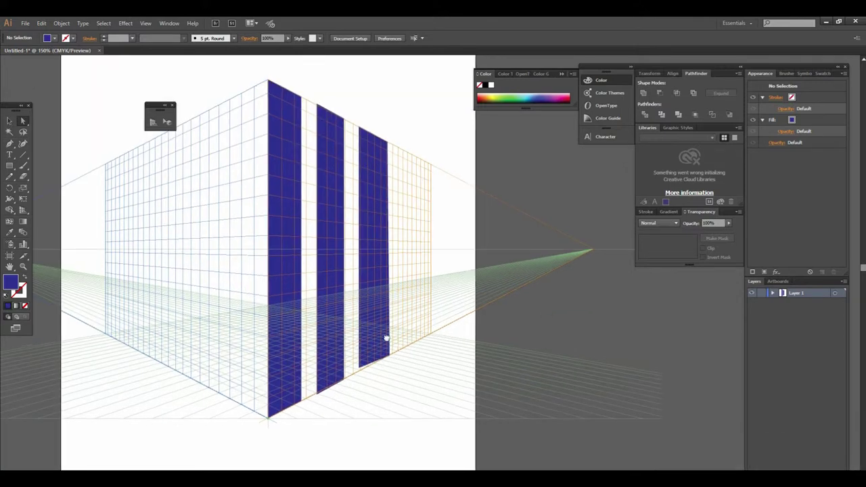
left_click_drag(303, 316, 228, 343)
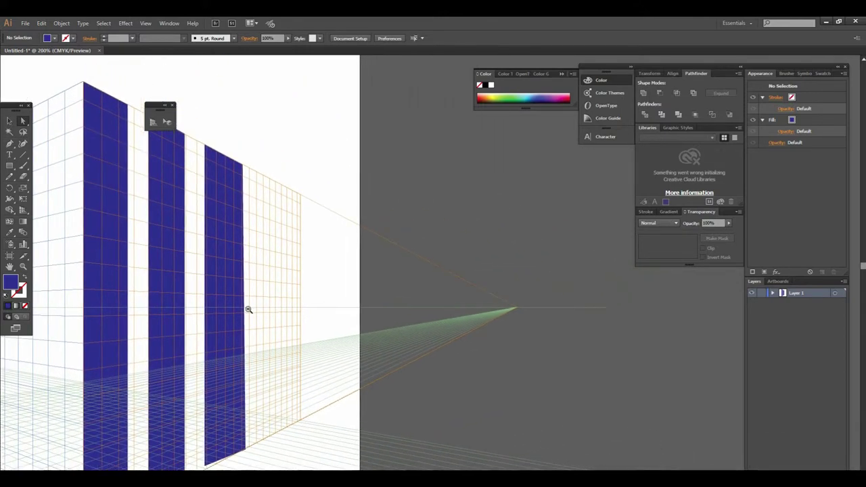
scroll(247, 309, "down", 2)
scroll(344, 305, "up", 1)
scroll(212, 304, "right", 4)
scroll(392, 284, "left", 5)
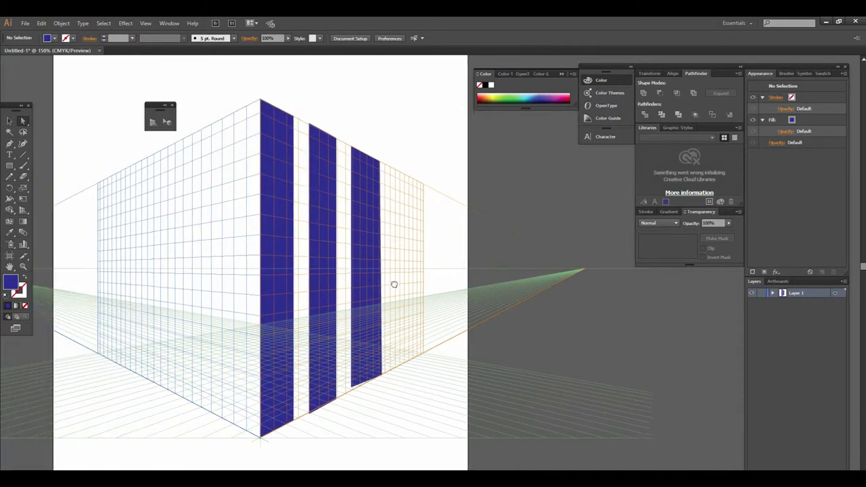
scroll(212, 294, "left", 1)
scroll(196, 297, "left", 1)
scroll(182, 298, "right", 4)
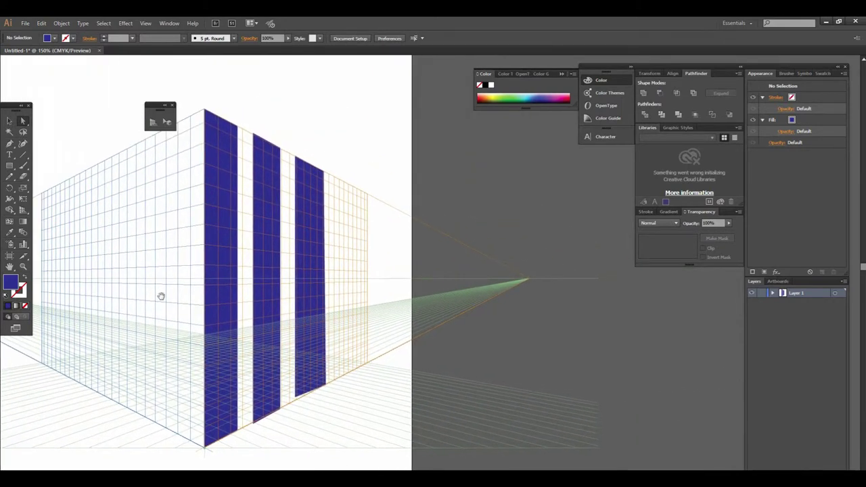
left_click(308, 283)
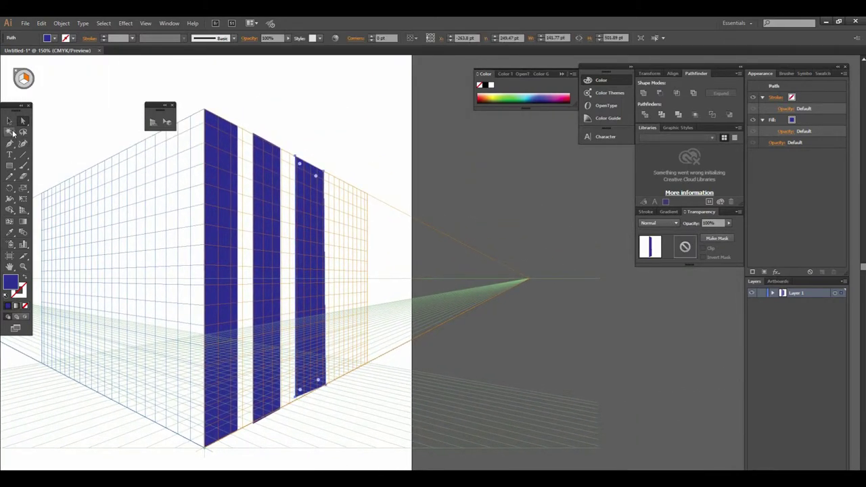
Step: Duplicate the third stripe into a fourth stripe to its right on the wall
key("v")
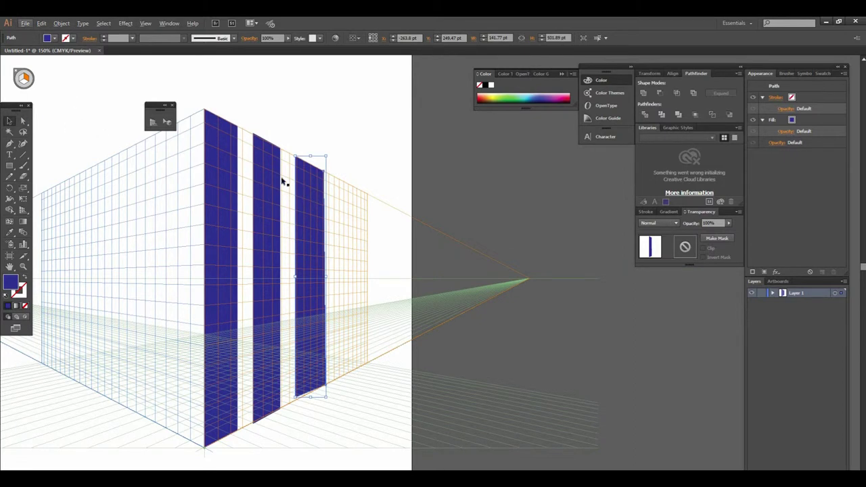
left_click_drag(311, 208, 348, 189)
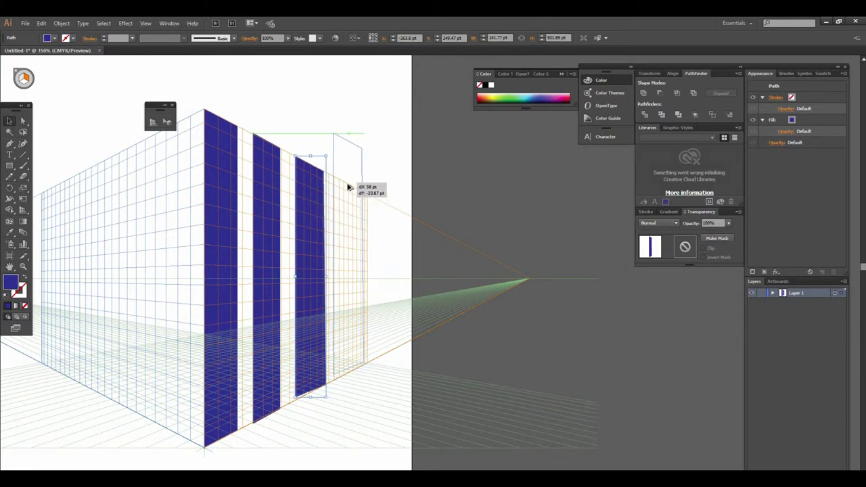
left_click_drag(348, 189, 347, 188)
left_click_drag(334, 138, 334, 174)
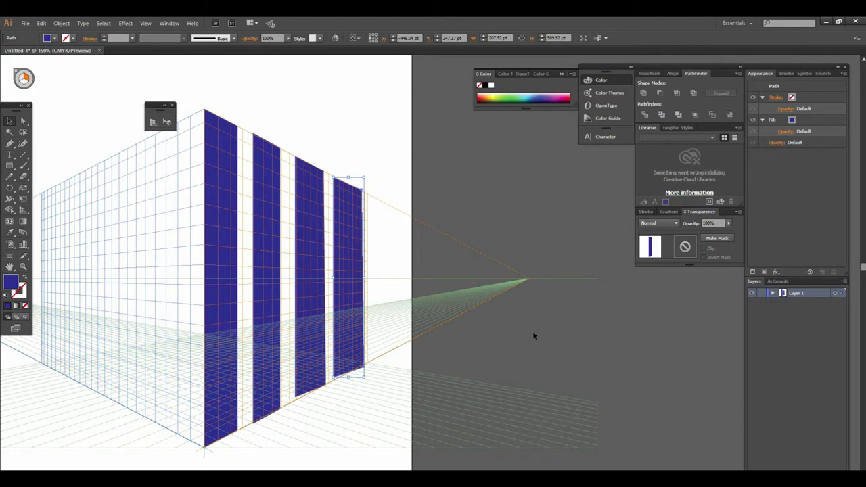
Step: Snap the fourth stripe's bottom corners onto the perspective line
left_click(350, 302)
key("a")
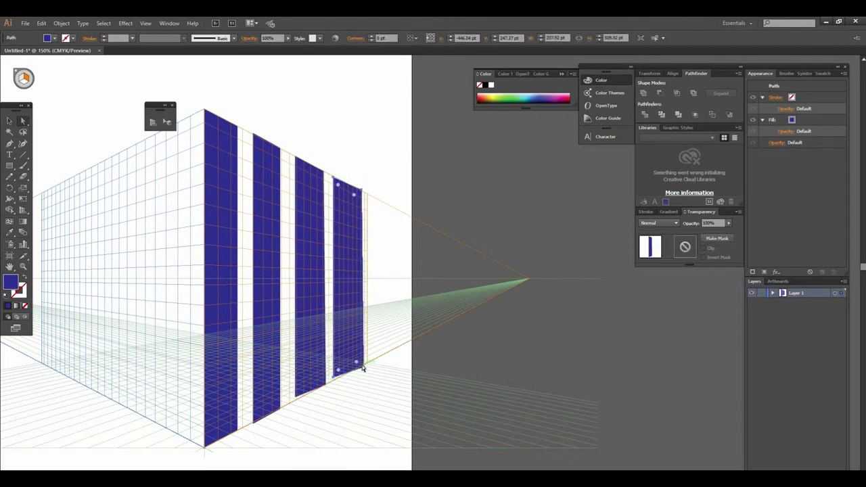
left_click_drag(363, 368, 364, 370)
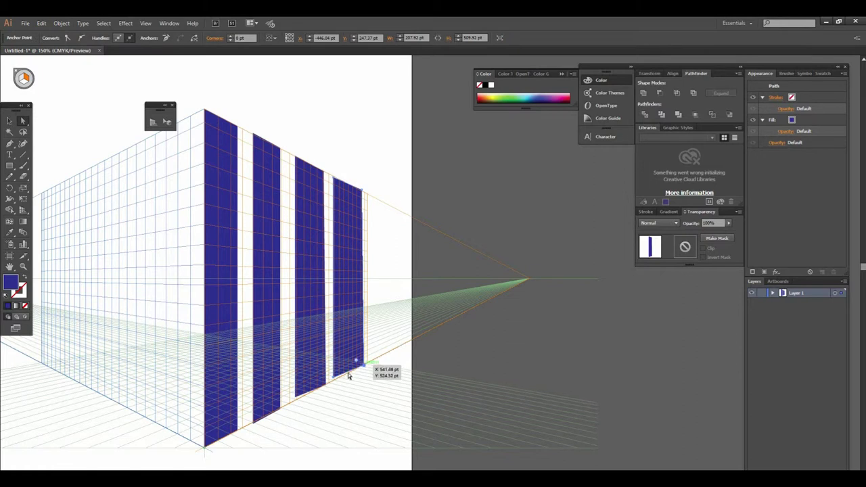
left_click(334, 377)
left_click_drag(334, 380, 336, 377)
Step: Align the second stripe's top-left corner with the perspective slope and zoom back out
left_click(374, 222)
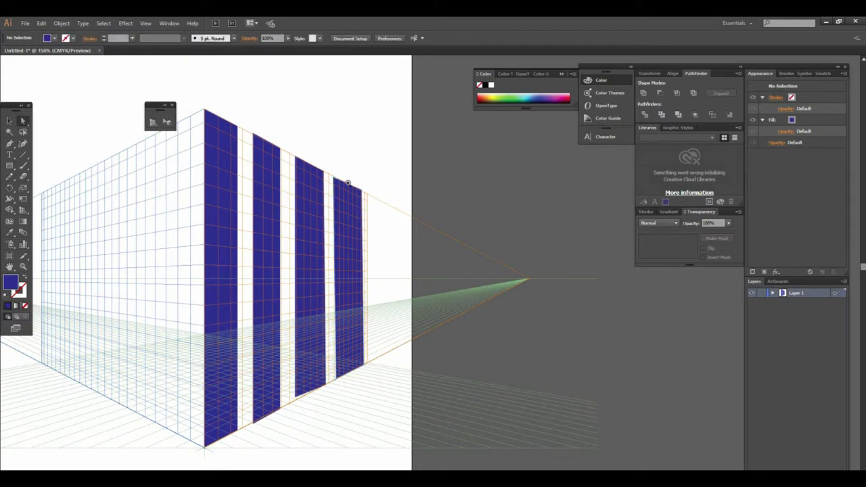
left_click(396, 205)
left_click_drag(418, 320, 422, 320)
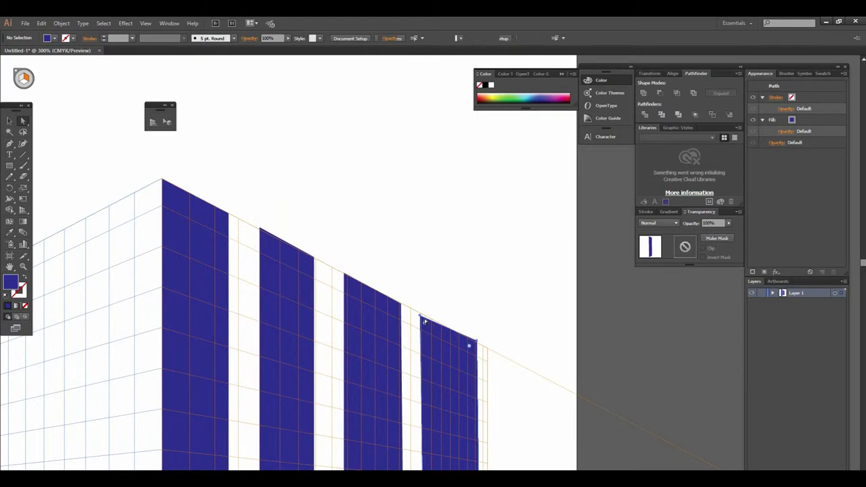
left_click(423, 320)
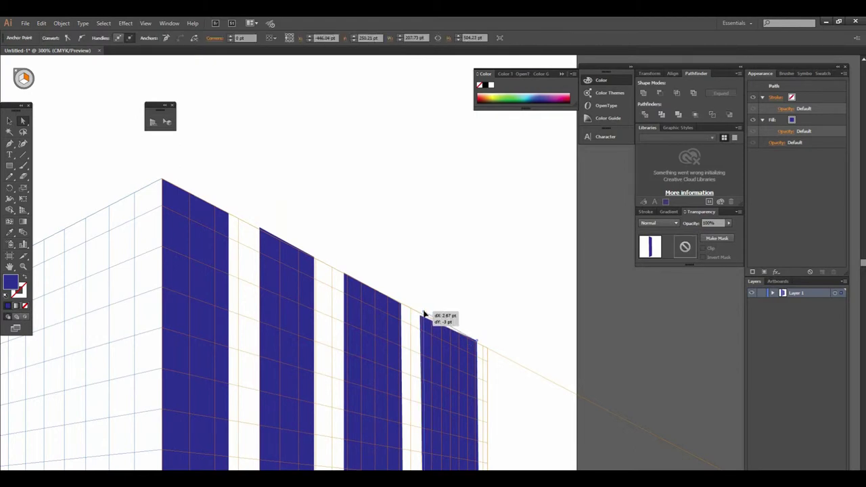
left_click(259, 228)
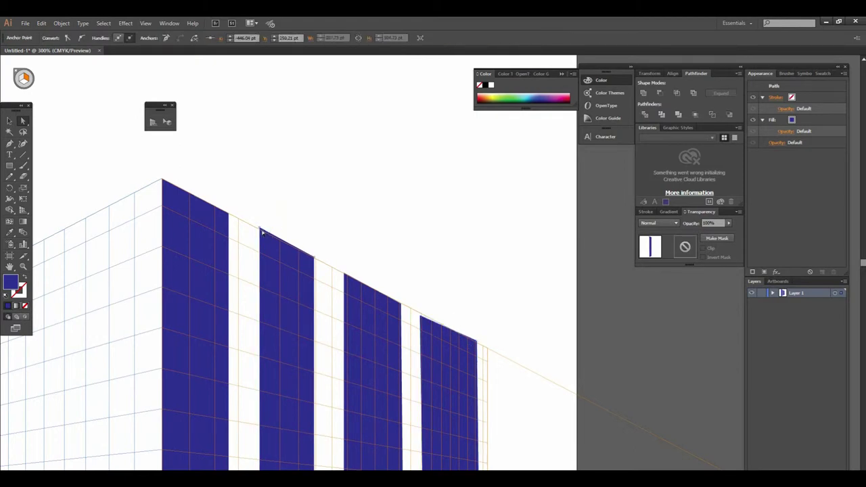
left_click_drag(260, 228, 262, 232)
left_click(309, 242)
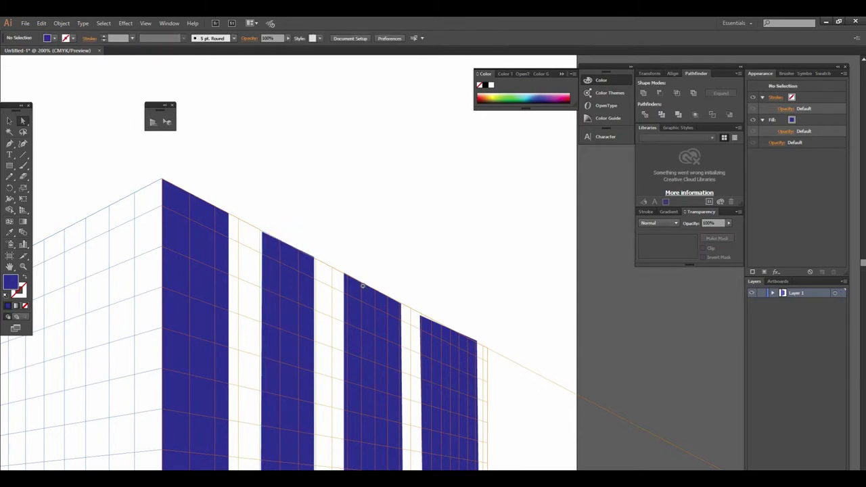
key("ctrl+minus")
key("ctrl+minus")
key("ctrl+minus")
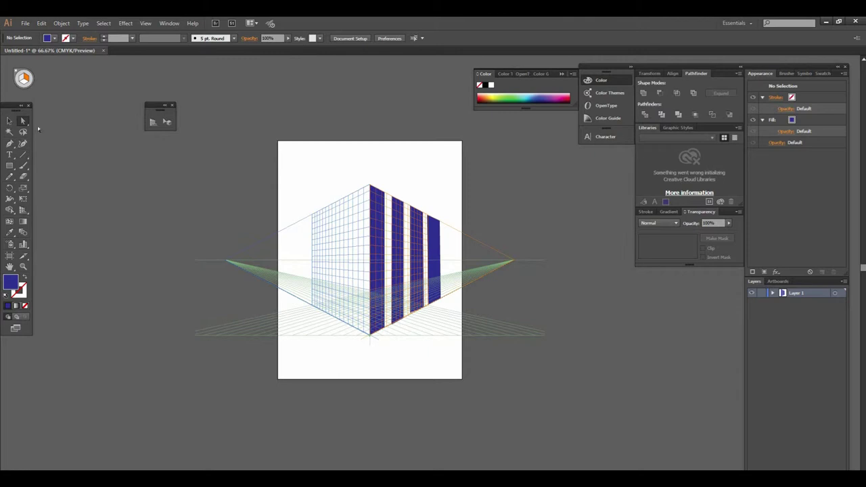
Step: Pick the Rectangle tool and confirm the dark blue fill in the Fill swatches
scroll(441, 304, "up", 1)
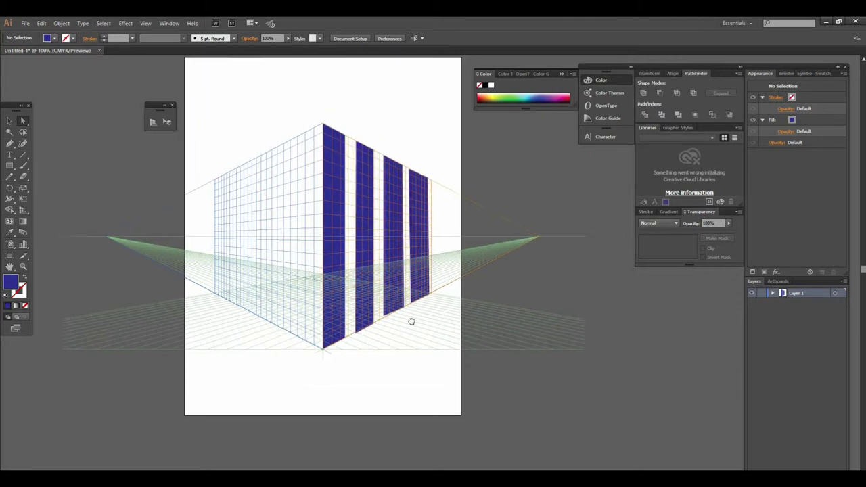
left_click(10, 166)
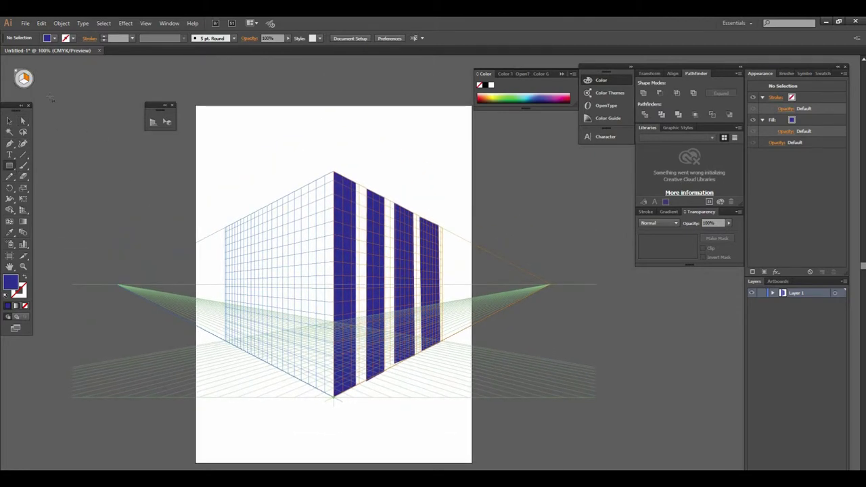
left_click(55, 38)
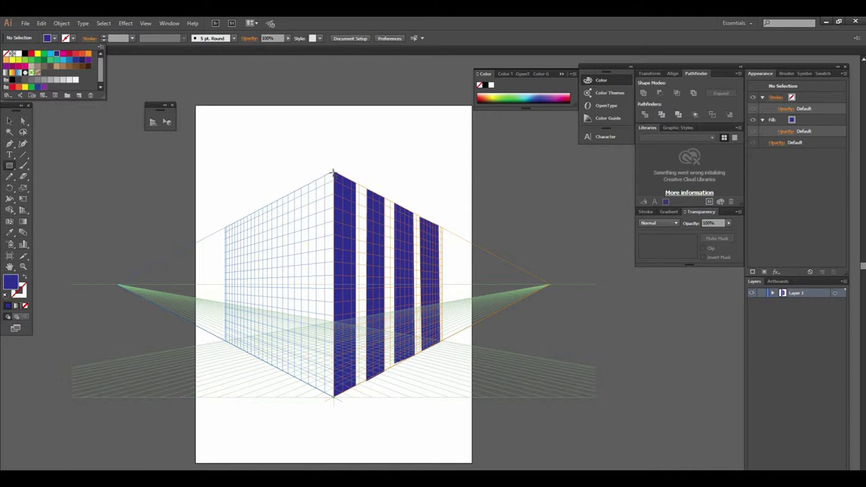
left_click(121, 44)
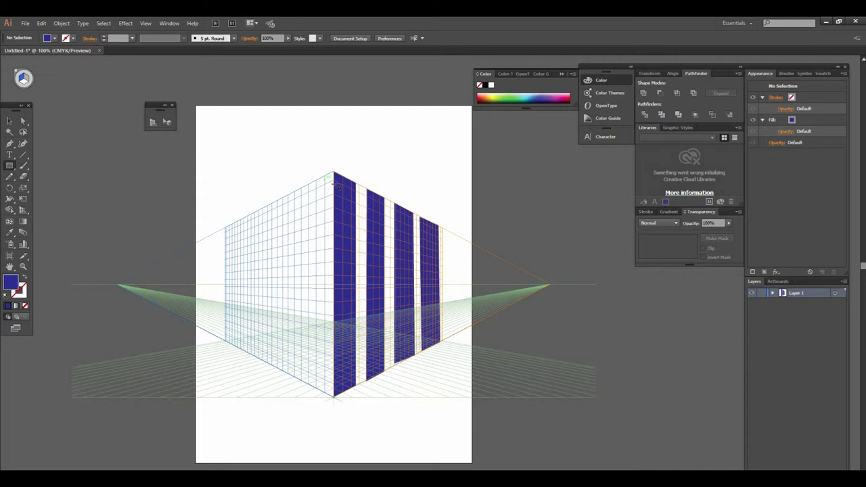
Step: Draw three blue panels on the left wall around the doorway gap, then zoom to 150%
left_click_drag(332, 171, 288, 366)
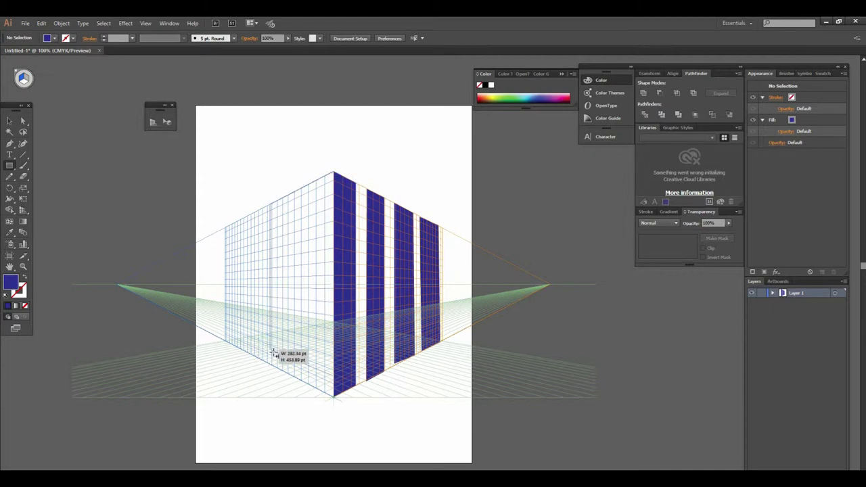
left_click_drag(288, 366, 287, 369)
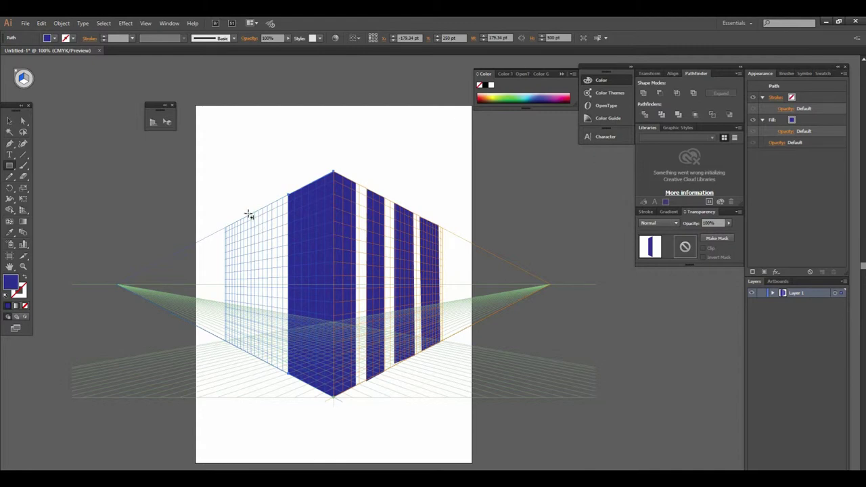
left_click_drag(249, 228, 225, 343)
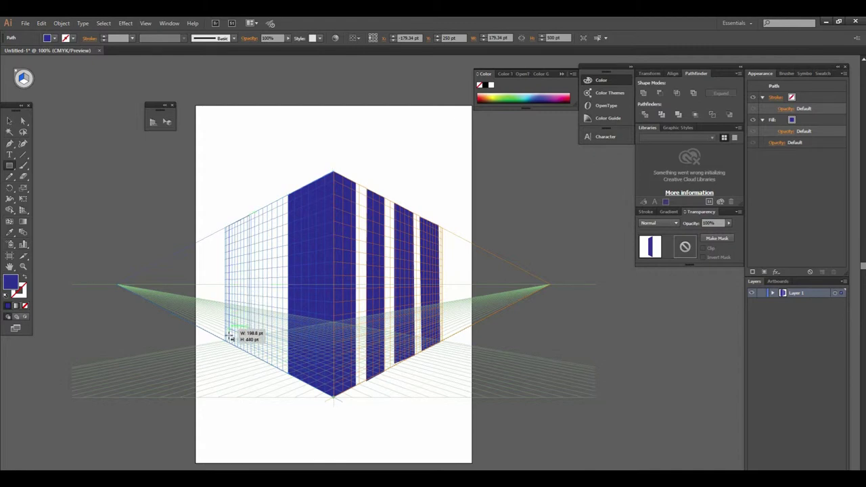
left_click_drag(226, 343, 226, 344)
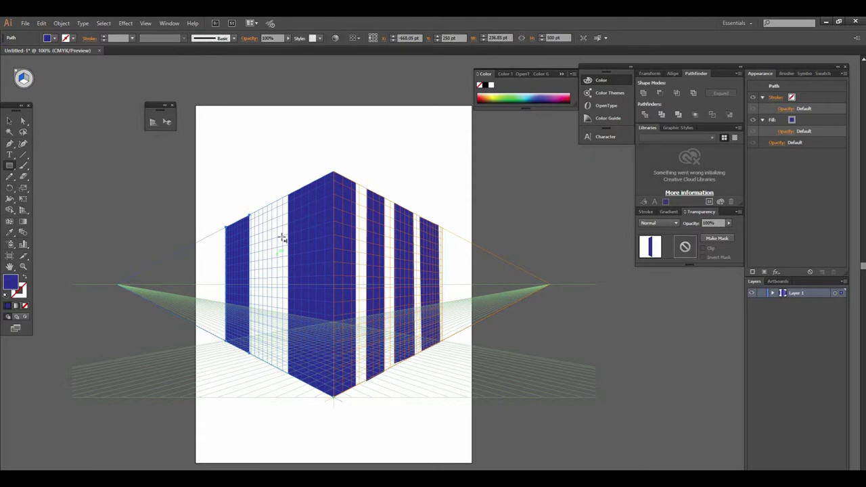
left_click_drag(259, 219, 289, 249)
left_click(8, 122)
left_click(277, 170)
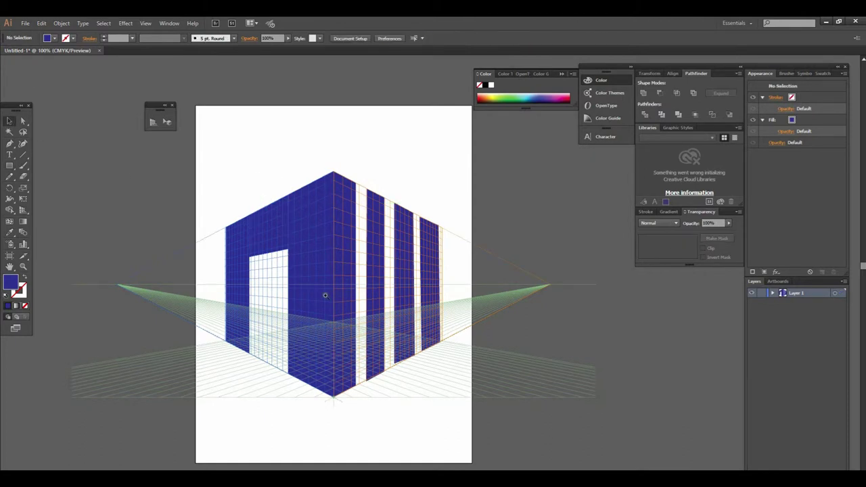
key("ctrl+plus")
left_click_drag(337, 295, 357, 325)
key("shift+v")
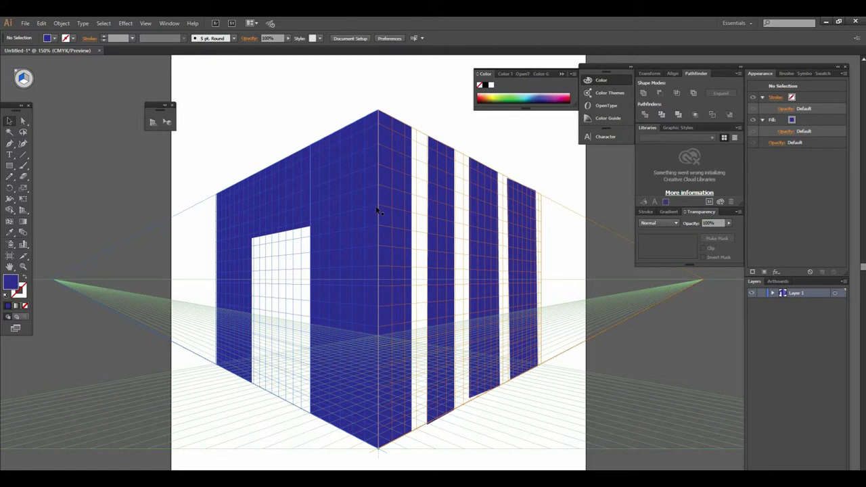
Step: Zoom to 200% and draw a small blue rectangle on the left wall above the doorway
left_click_drag(374, 246, 352, 247)
scroll(397, 270, "up", 1)
scroll(427, 267, "down", 1)
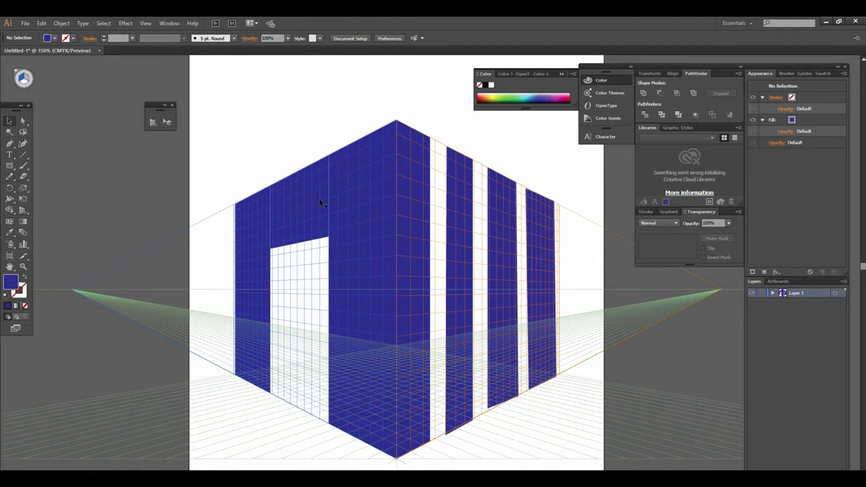
key("v")
scroll(404, 219, "up", 2)
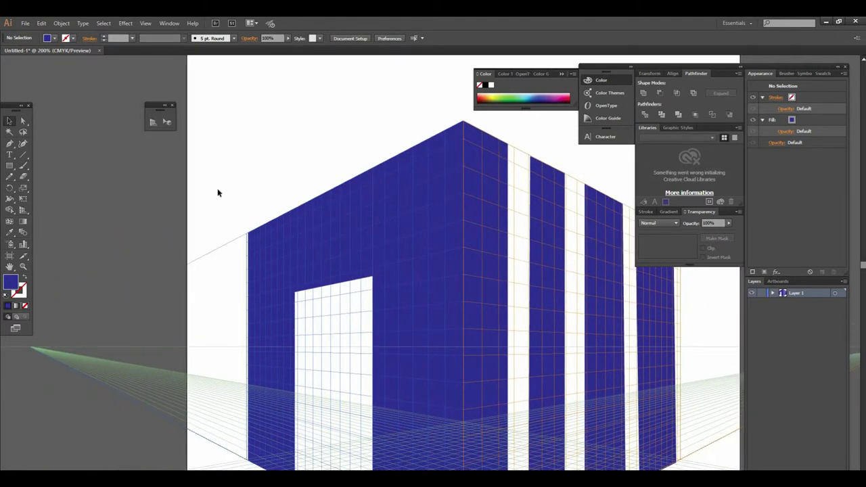
key("shift+v")
left_click(54, 38)
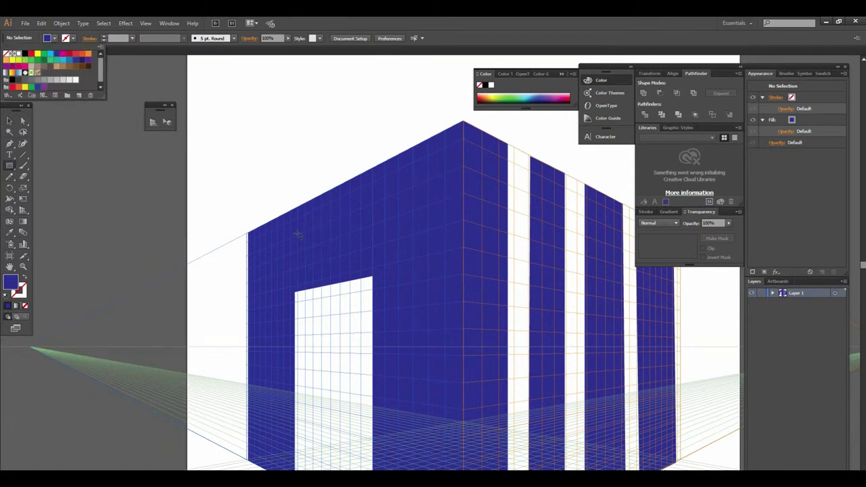
left_click(318, 245)
mouse_move(302, 233)
left_mouse_down()
mouse_move(351, 252)
mouse_move(315, 261)
left_mouse_up()
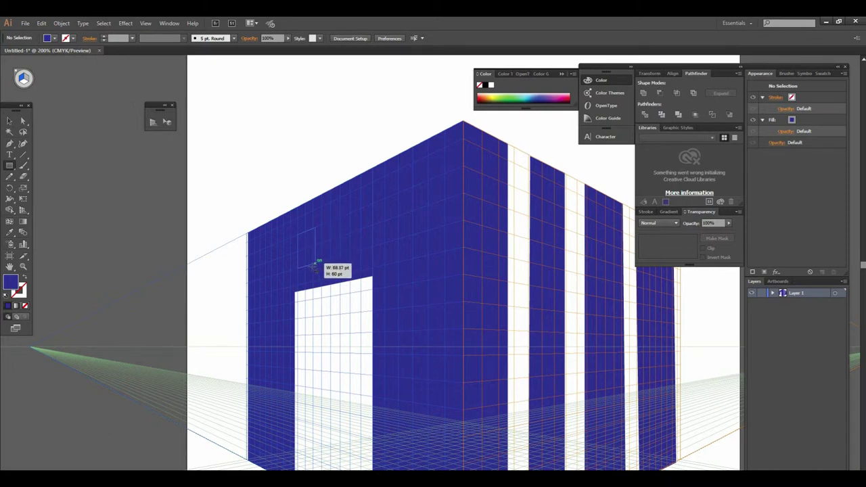
left_click_drag(315, 262, 326, 263)
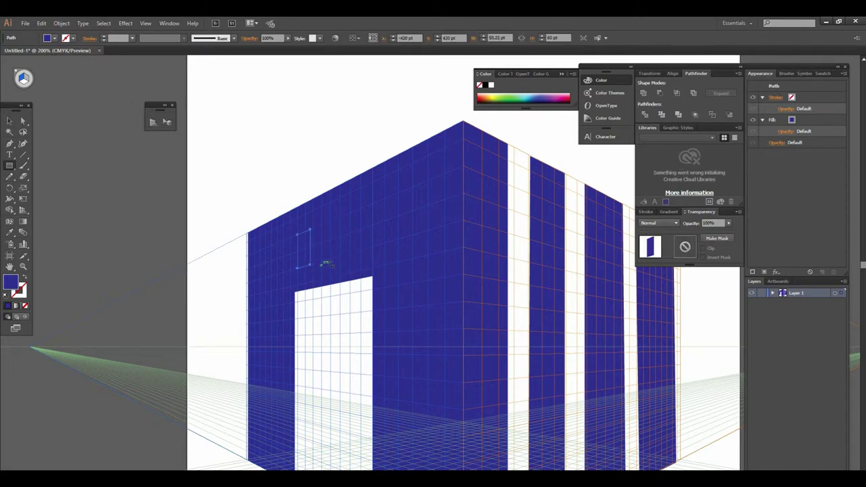
Step: Change the small rectangle's fill to white
left_click(53, 39)
left_click(23, 55)
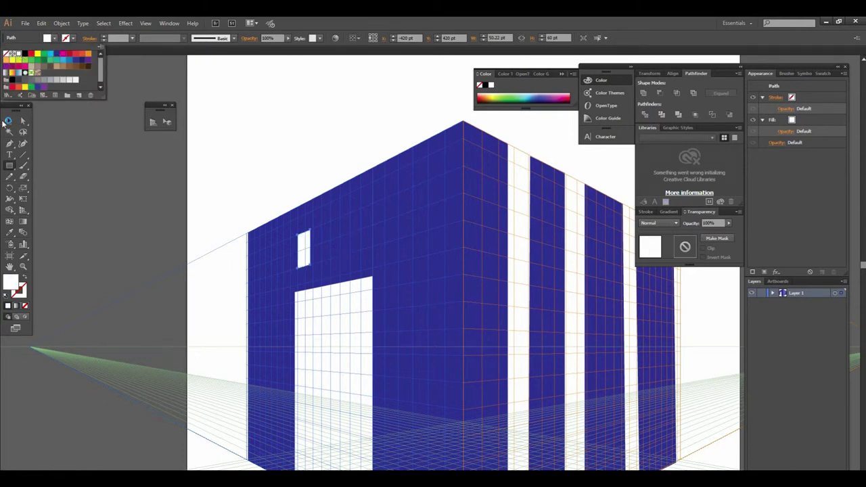
left_click(6, 122)
Step: Draw a second, larger white window to the right of the first
left_click(370, 212)
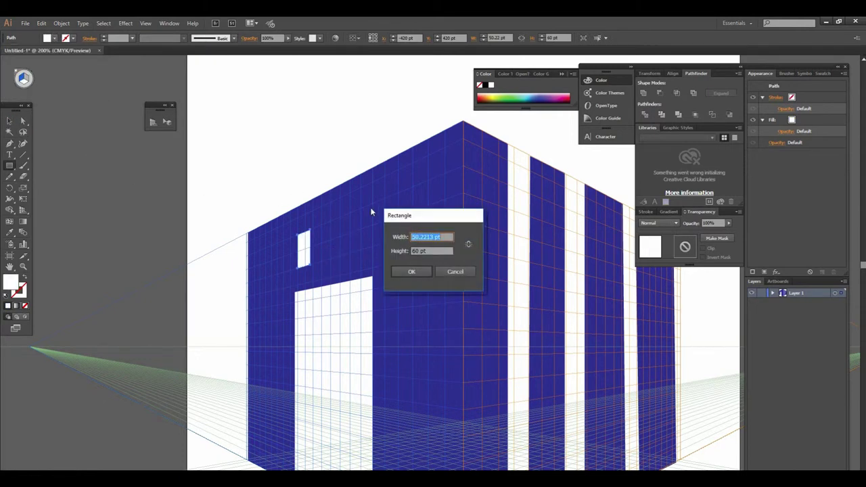
left_click(448, 272)
mouse_move(339, 216)
left_mouse_down()
mouse_move(372, 245)
mouse_move(361, 252)
left_mouse_up()
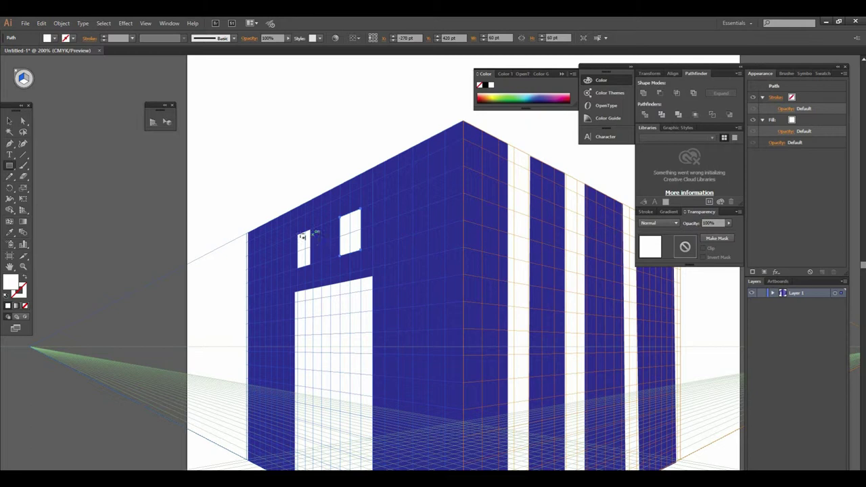
left_click(25, 121)
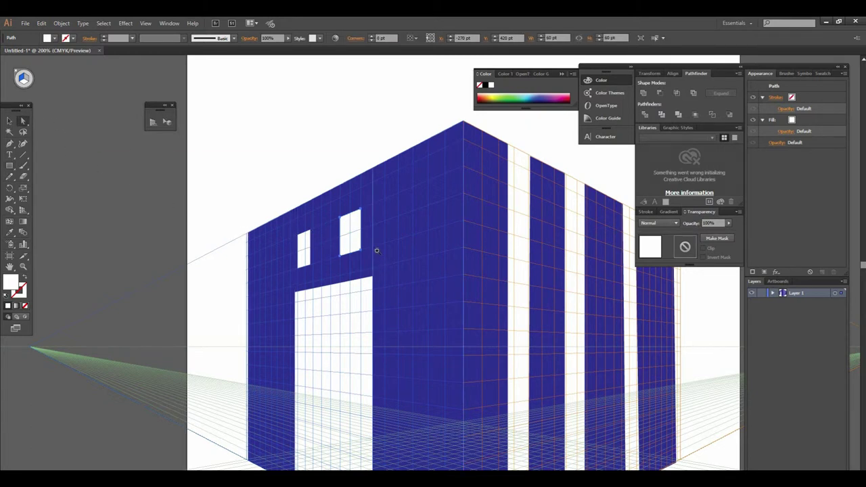
scroll(373, 248, "up", 1)
Step: Widen the left window by dragging its top-right and bottom-right corners outward
scroll(413, 252, "up", 1)
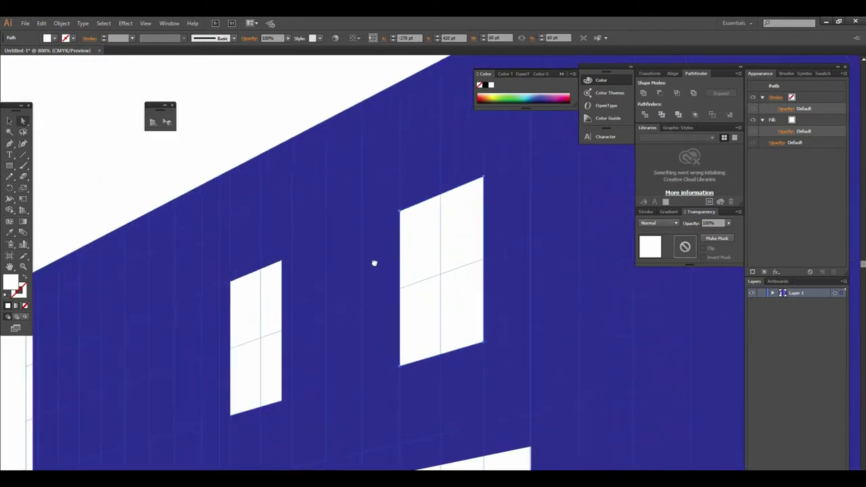
scroll(374, 261, "up", 1)
left_click(288, 201)
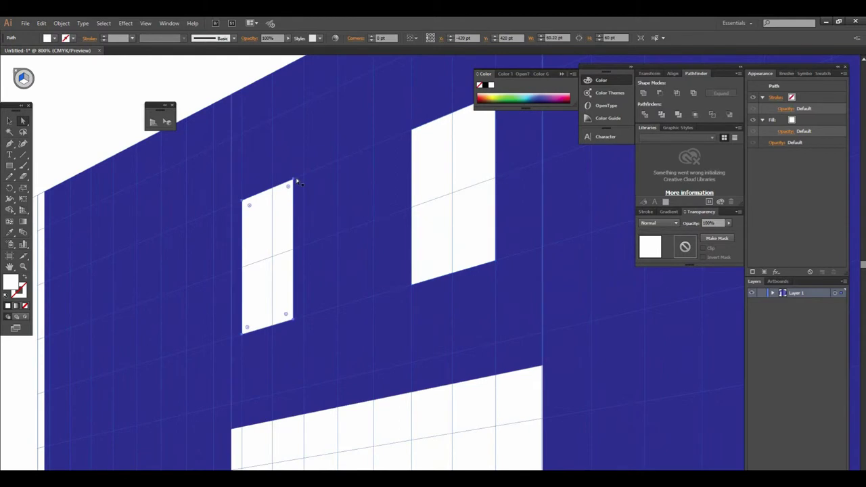
left_click_drag(293, 179, 302, 175)
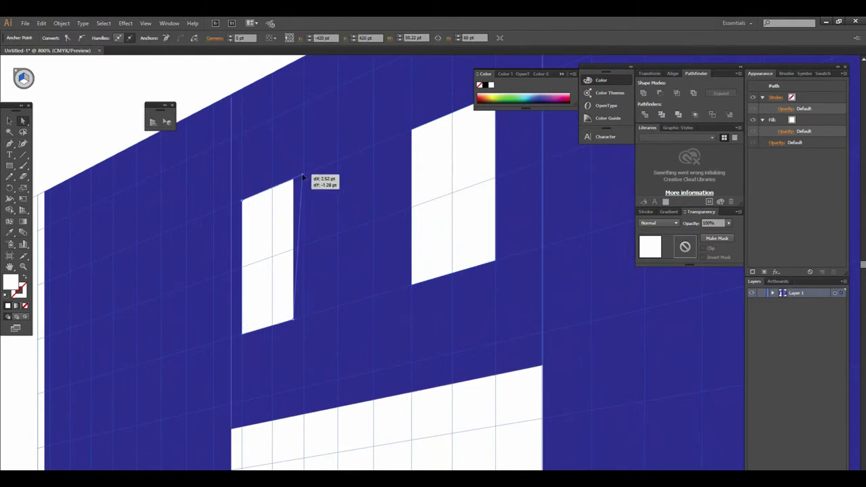
left_click_drag(303, 176, 302, 175)
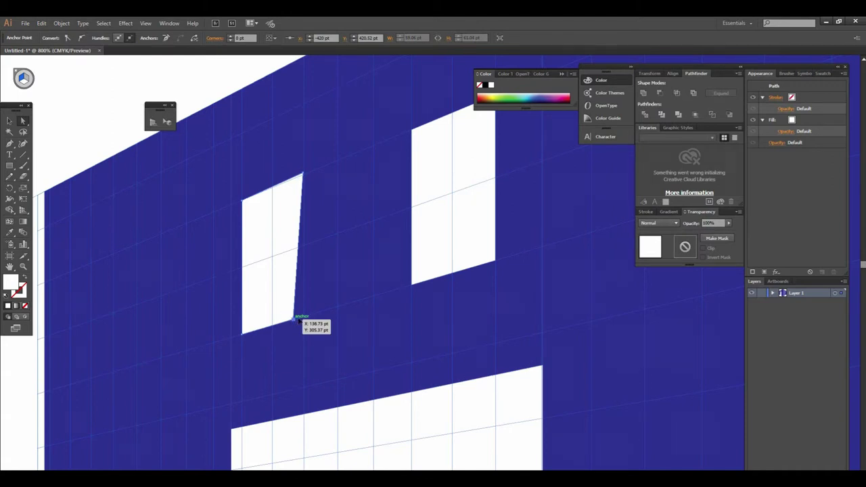
left_click_drag(296, 319, 303, 324)
Step: Draw a white perspective band across the tops of both windows
scroll(341, 289, "down", 1)
scroll(342, 291, "down", 2)
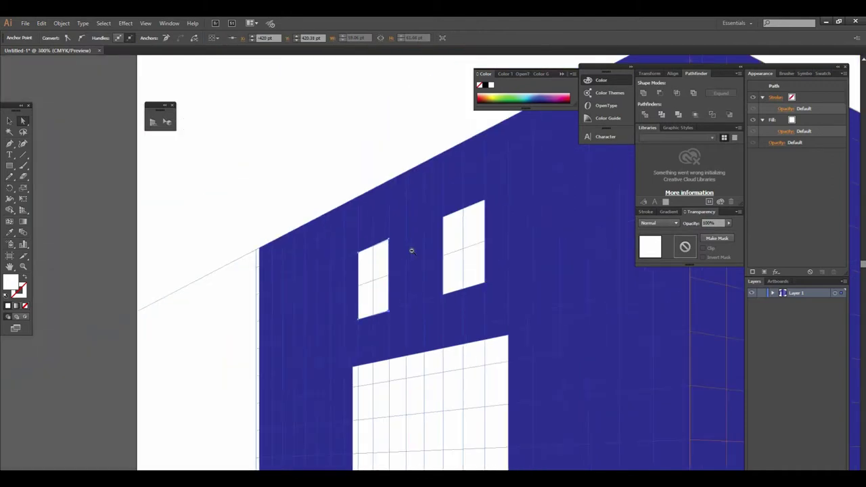
scroll(343, 292, "down", 1)
scroll(345, 292, "down", 1)
scroll(359, 291, "right", 3)
scroll(399, 288, "up", 1)
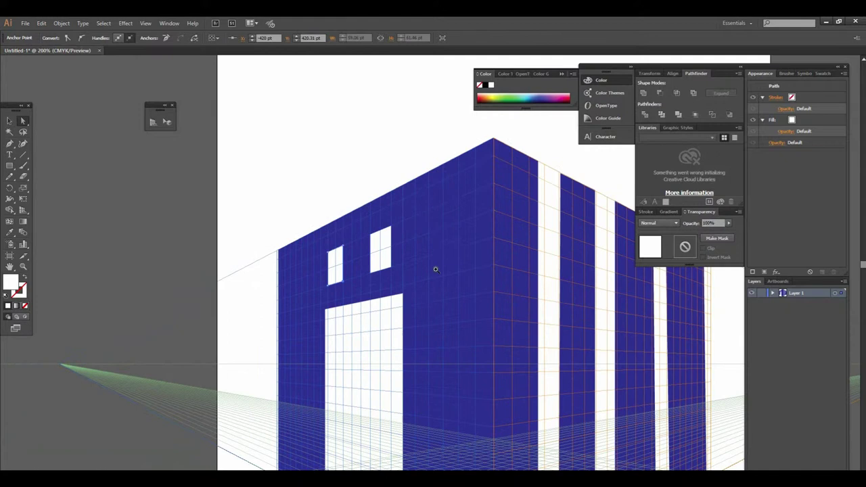
scroll(434, 257, "up", 2)
scroll(343, 265, "up", 1)
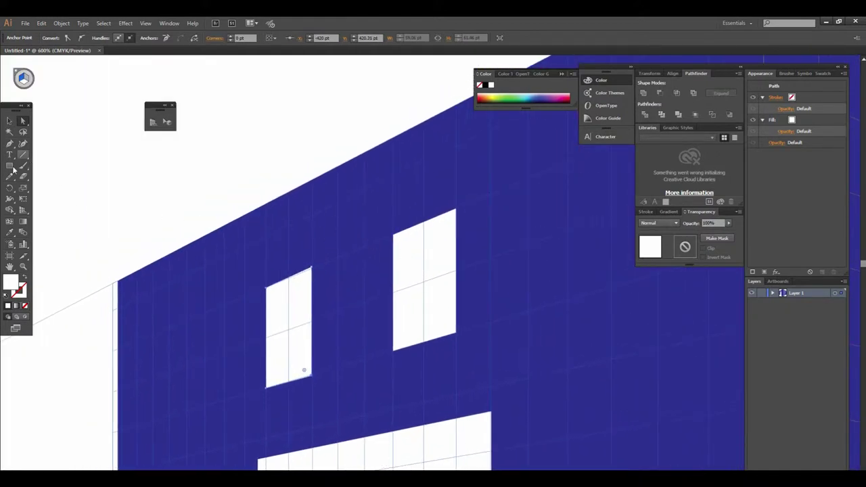
key("m")
left_click_drag(455, 207, 266, 252)
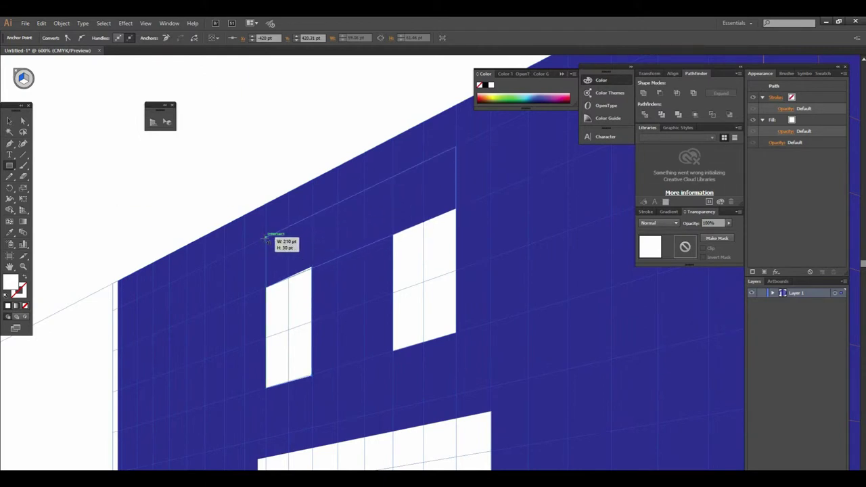
left_click_drag(266, 253, 265, 237)
Step: Draw a matching white band beneath both windows, framing the blue square
left_click_drag(395, 310, 385, 252)
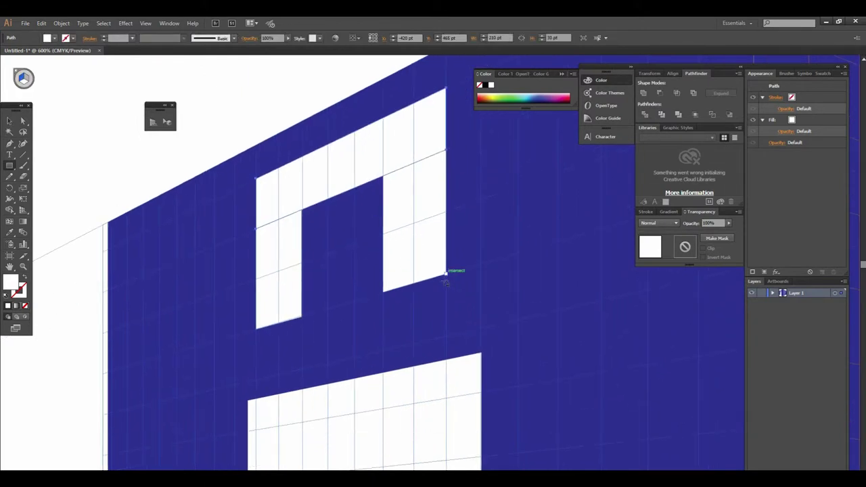
left_click_drag(445, 273, 256, 362)
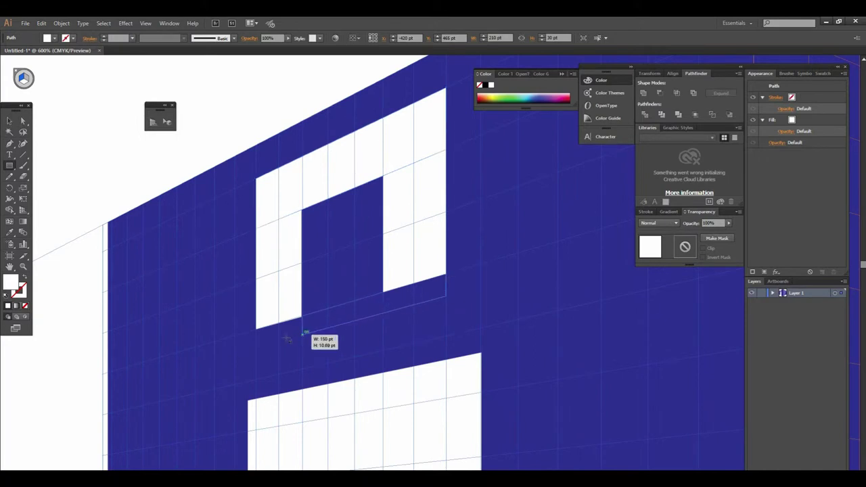
left_click_drag(256, 362, 254, 380)
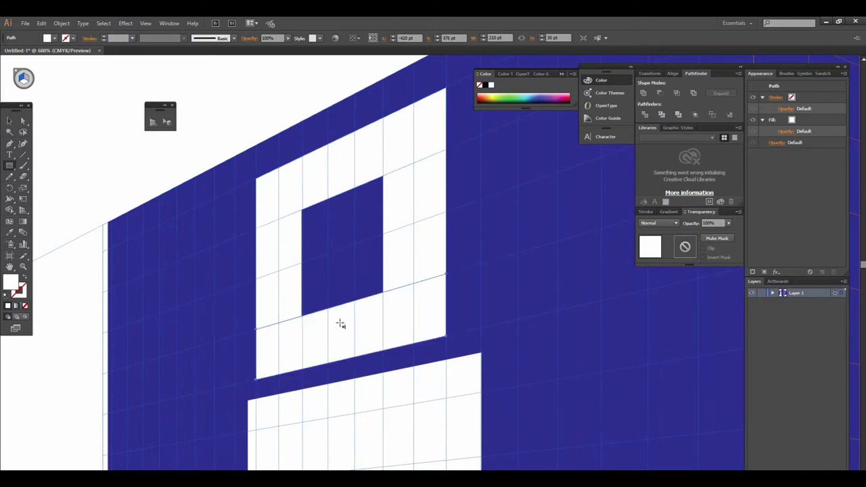
scroll(472, 262, "down", 3)
scroll(471, 262, "down", 1)
scroll(471, 262, "down", 1)
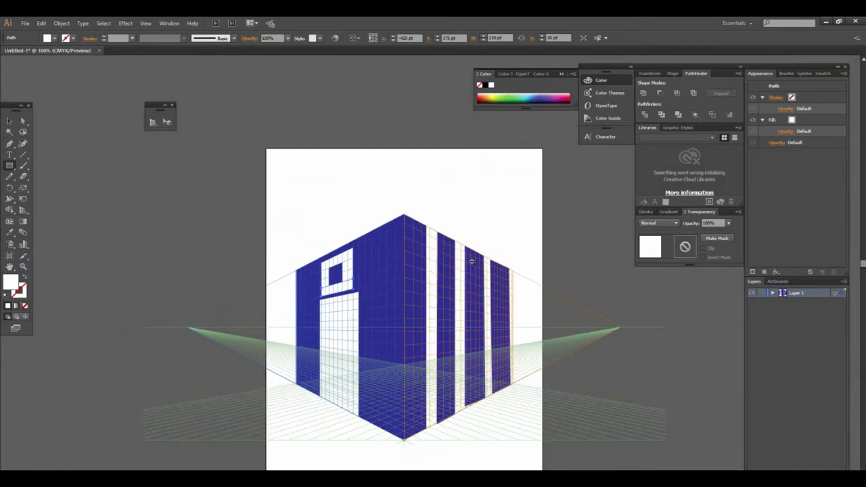
Step: Deselect the new band and zoom in on the base of the right-wall blue panel
left_click(9, 125)
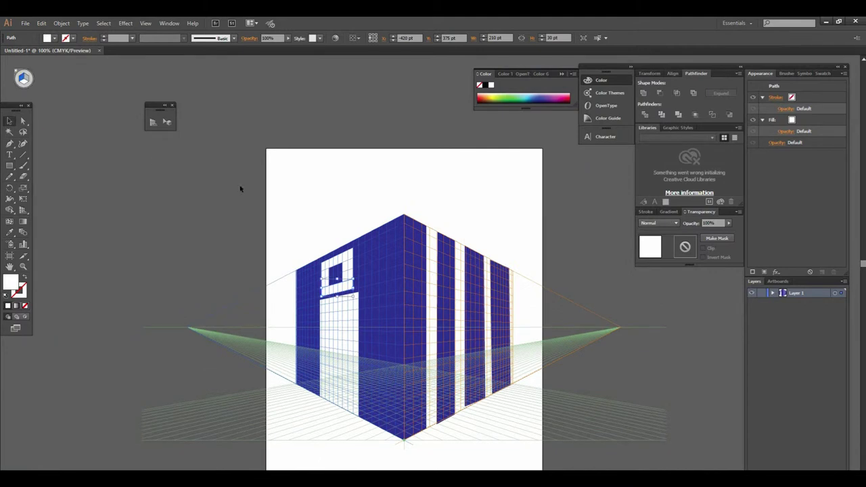
left_click(253, 224)
scroll(419, 282, "up", 1)
scroll(418, 281, "up", 1)
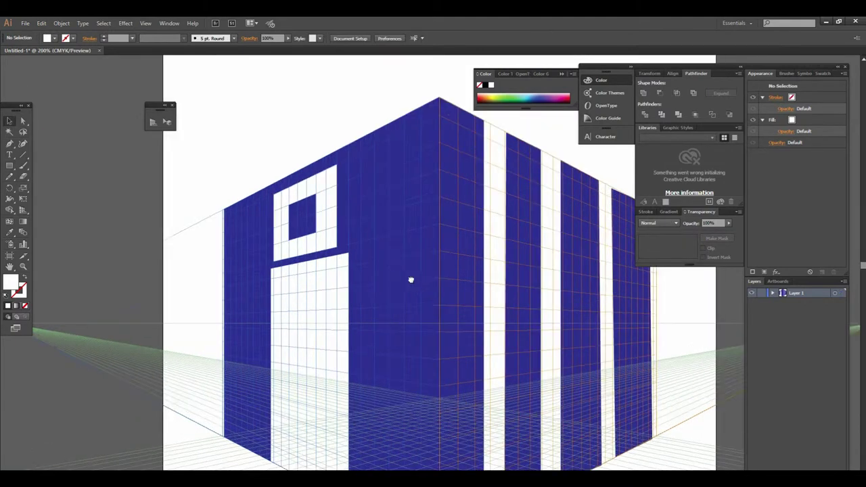
scroll(289, 189, "up", 1)
scroll(379, 259, "down", 2)
left_click_drag(426, 278, 330, 263)
scroll(378, 255, "up", 1)
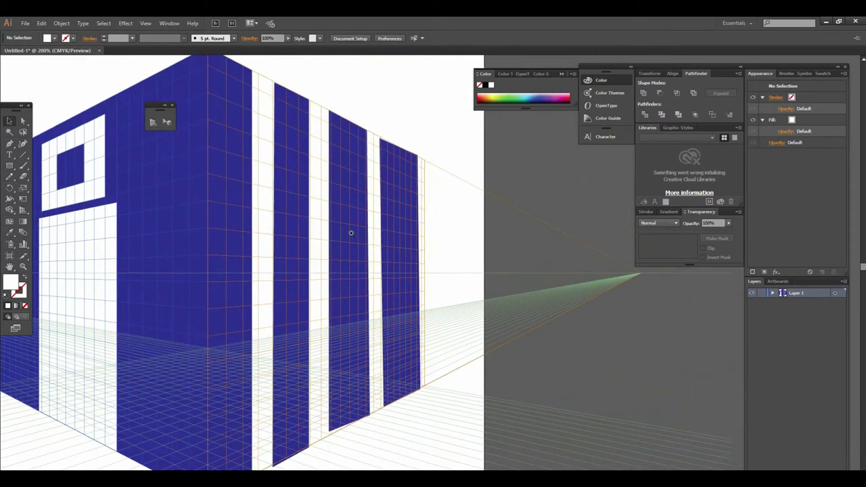
left_click_drag(350, 234, 293, 195)
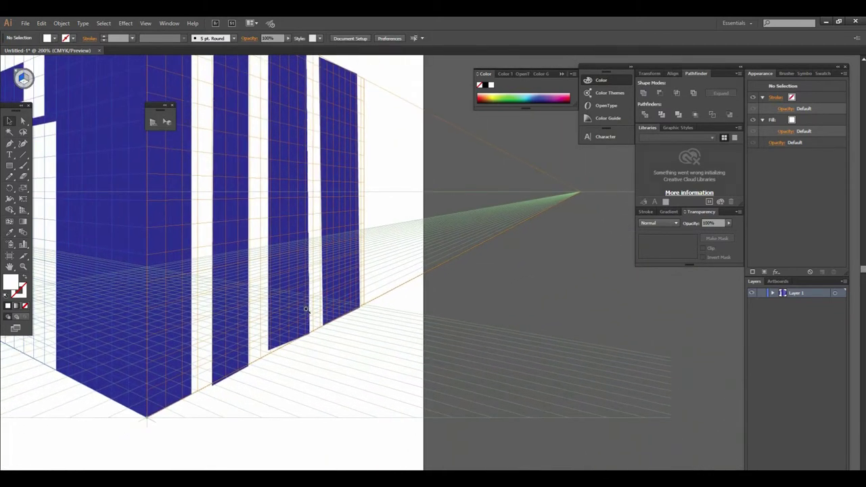
scroll(313, 307, "up", 1)
scroll(355, 308, "up", 1)
scroll(325, 298, "up", 1)
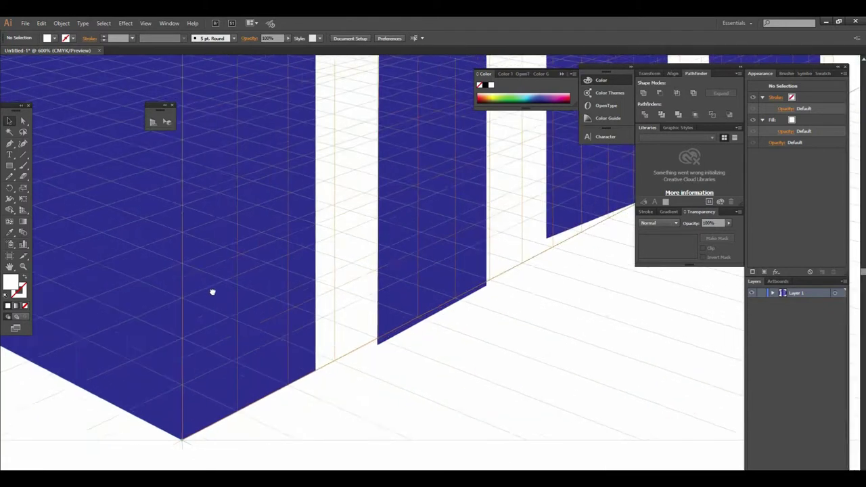
left_click_drag(212, 291, 94, 281)
scroll(453, 323, "up", 1)
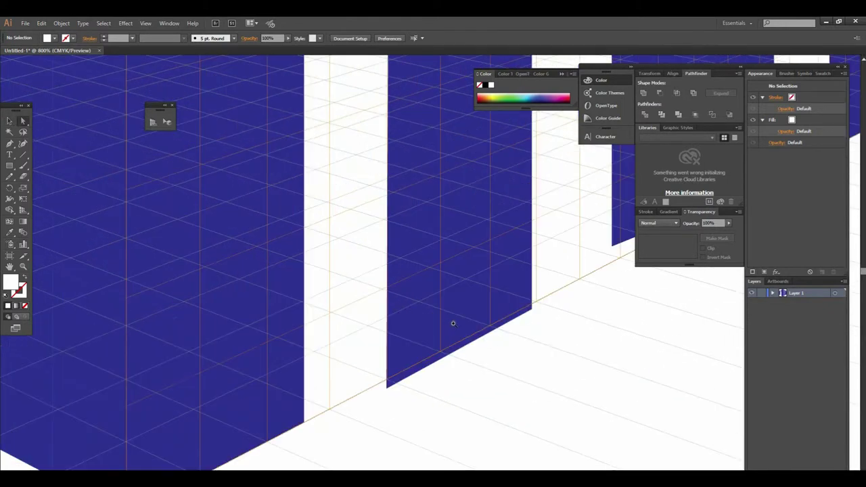
scroll(452, 323, "up", 1)
key("shift+v")
Step: Move the blue panel's lower-left and lower-right corners onto the building's base line
left_click(382, 328)
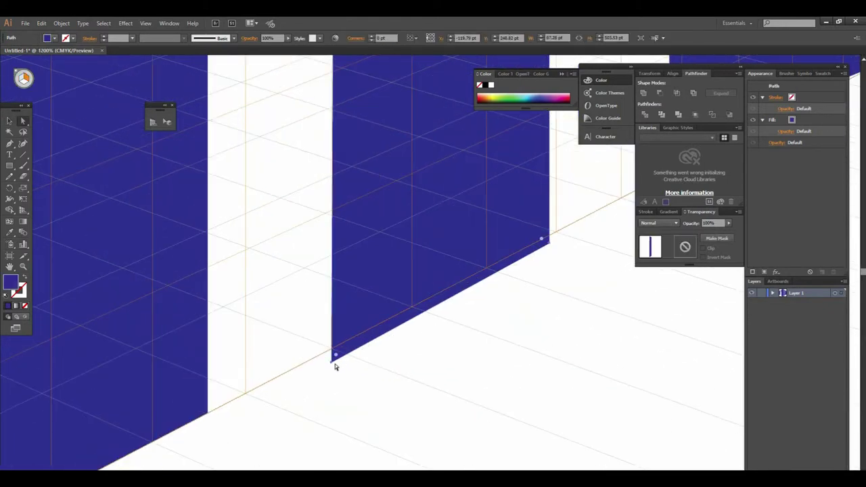
left_click_drag(336, 364, 332, 349)
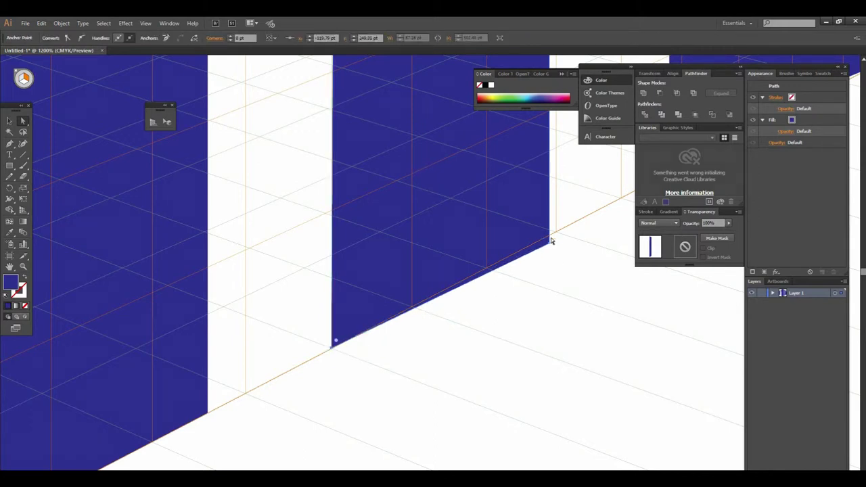
mouse_move(550, 245)
left_mouse_down()
mouse_move(552, 234)
mouse_move(360, 290)
left_mouse_up()
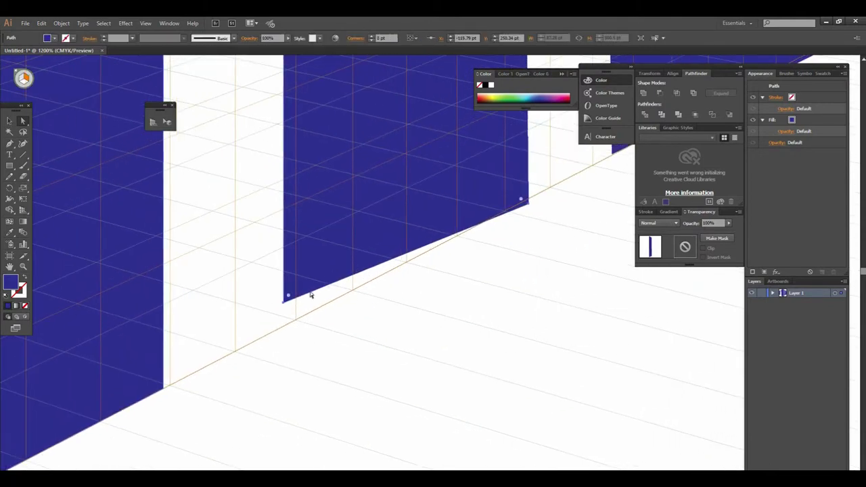
left_click(284, 302)
left_click_drag(284, 303, 296, 323)
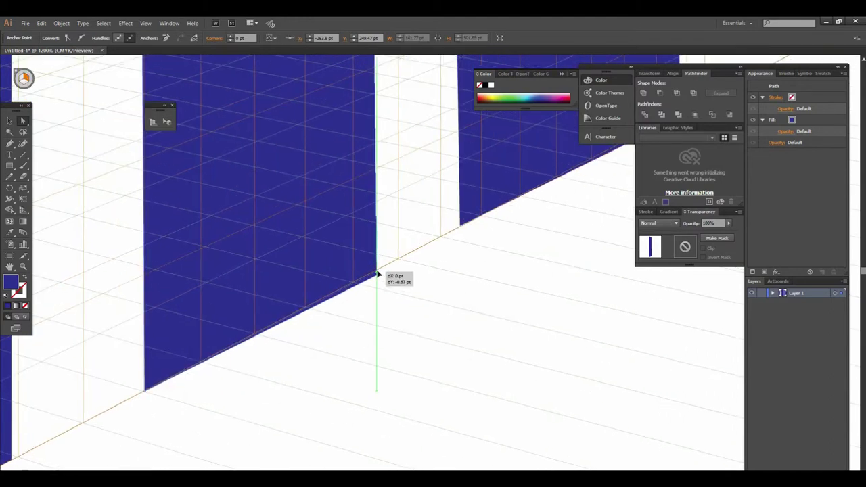
Step: Zoom back out and recentre the whole building in the view
left_click(446, 255, "ctrl+alt")
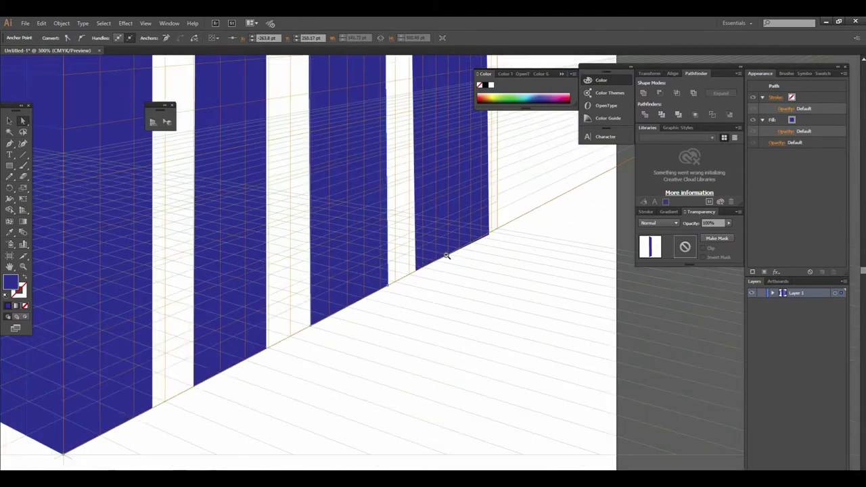
left_click(407, 331, "ctrl+alt")
left_click(411, 278, "ctrl+alt")
left_click_drag(413, 280, 430, 303)
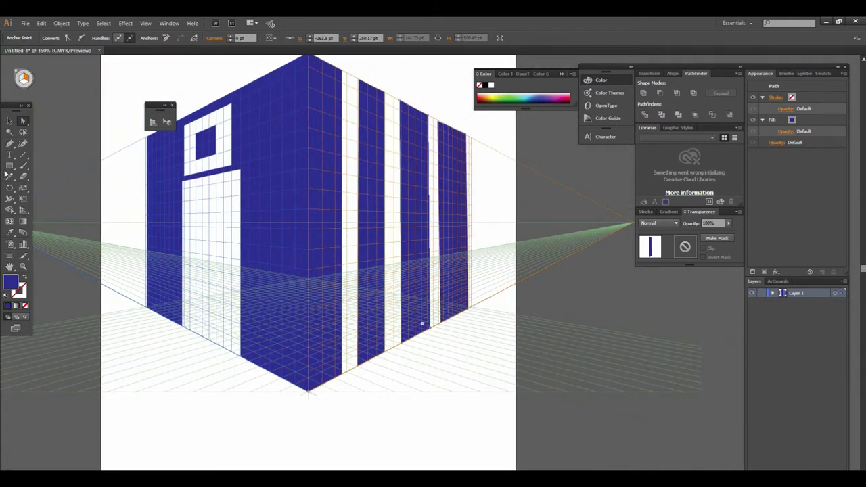
left_click(11, 168)
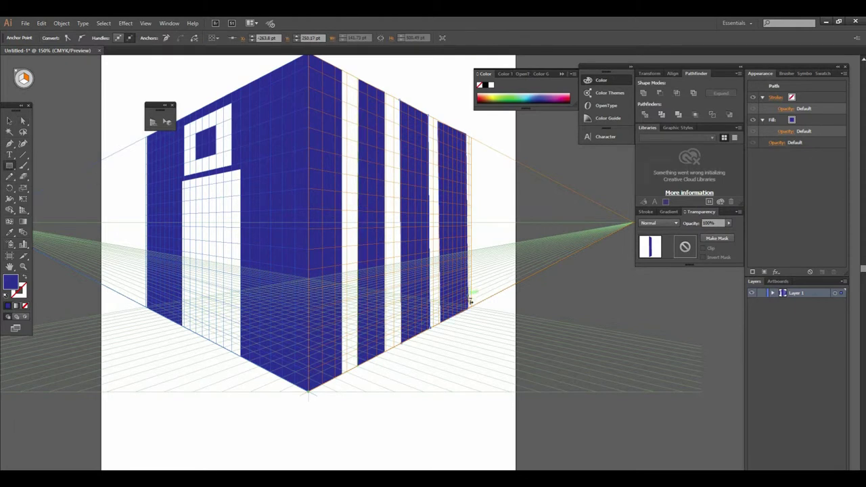
Step: Draw thin blue bands along the right wall's bottom and top edges, then deselect
left_click_drag(469, 306, 344, 375)
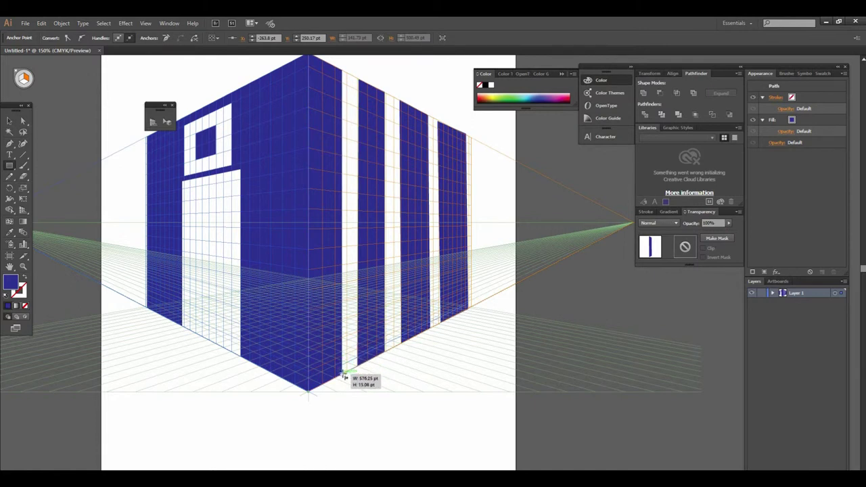
left_click_drag(345, 374, 345, 374)
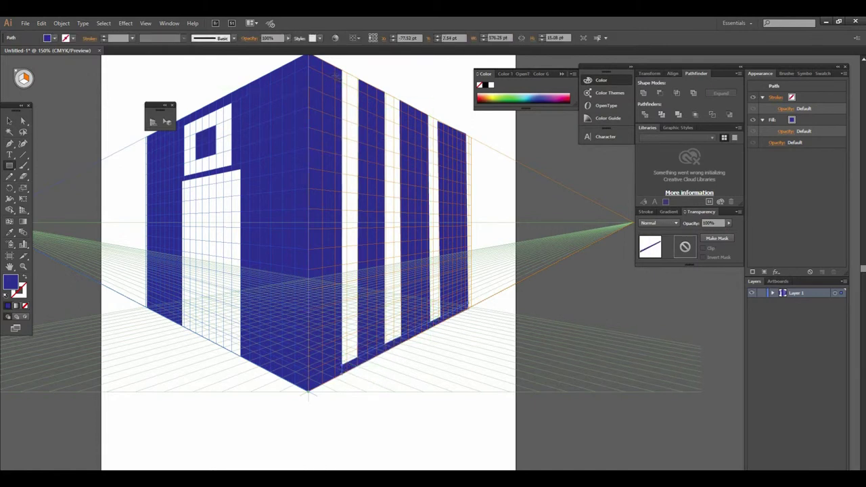
left_click_drag(344, 73, 467, 142)
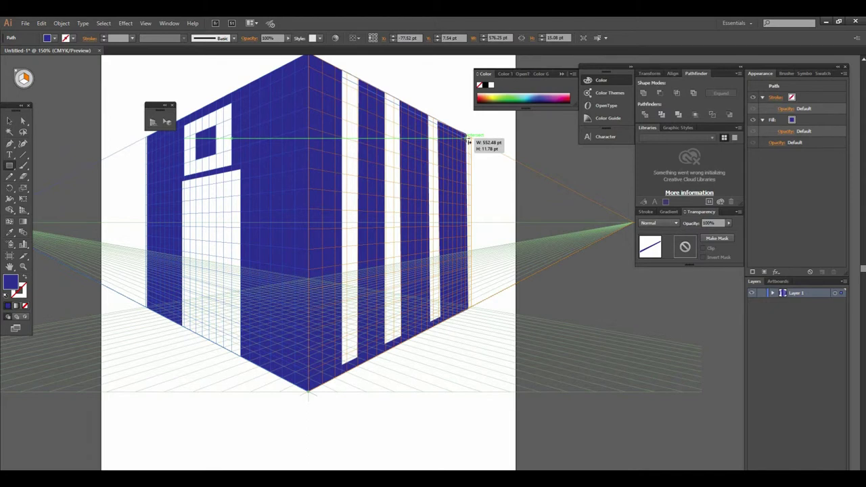
left_click_drag(468, 142, 468, 142)
left_click(10, 123)
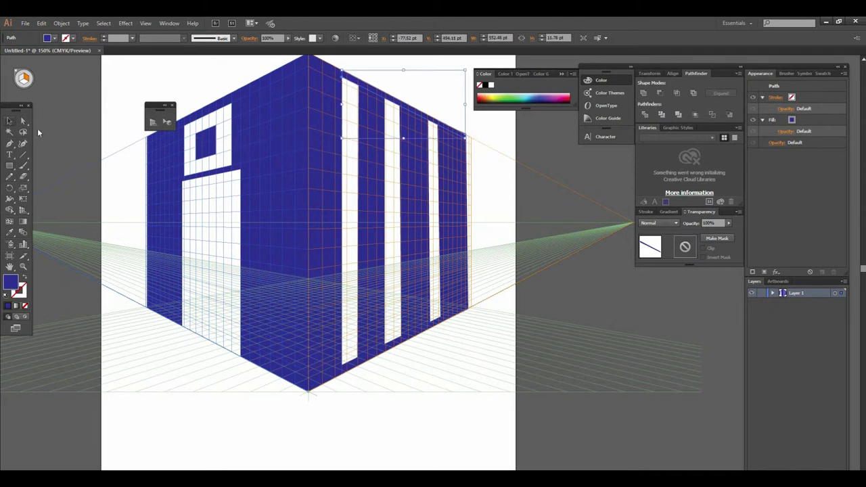
left_click(593, 431)
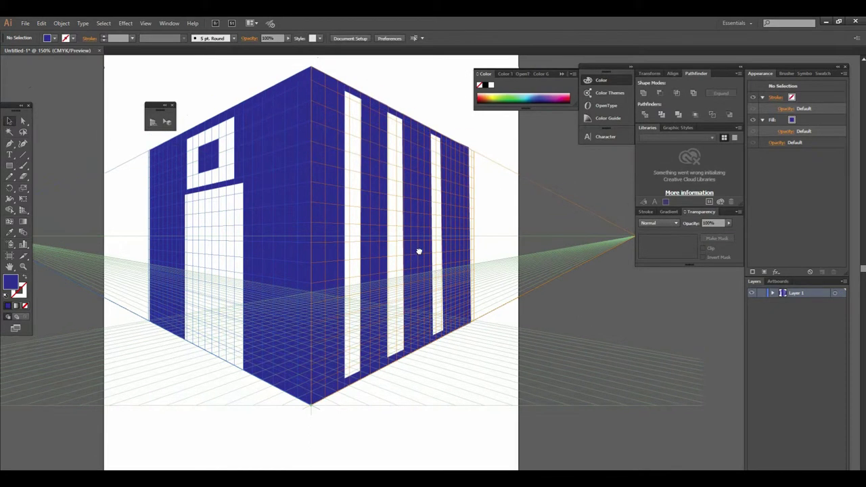
key("ctrl+minus")
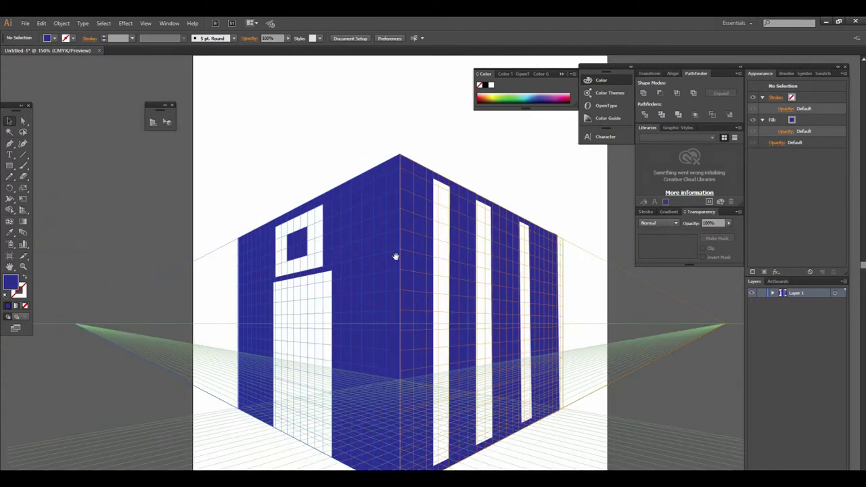
Step: Preview the building with the perspective grid hidden, undo the top band, and restore the grid
left_click(451, 250, "alt")
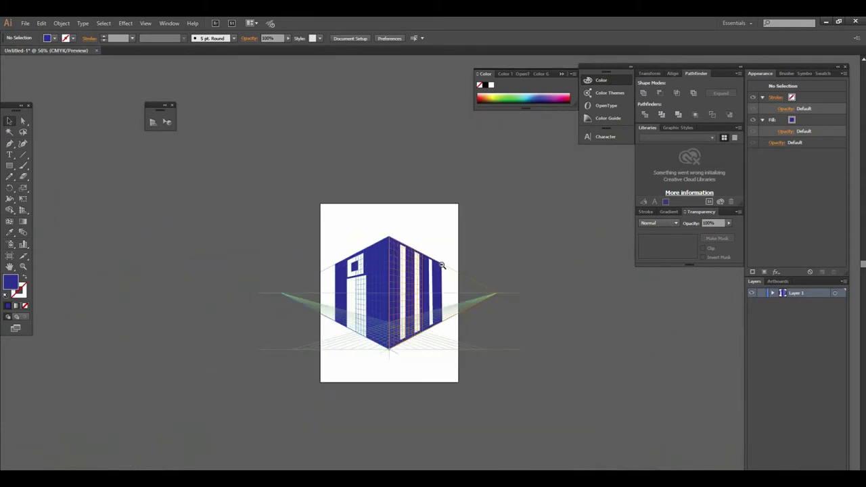
left_click(396, 276)
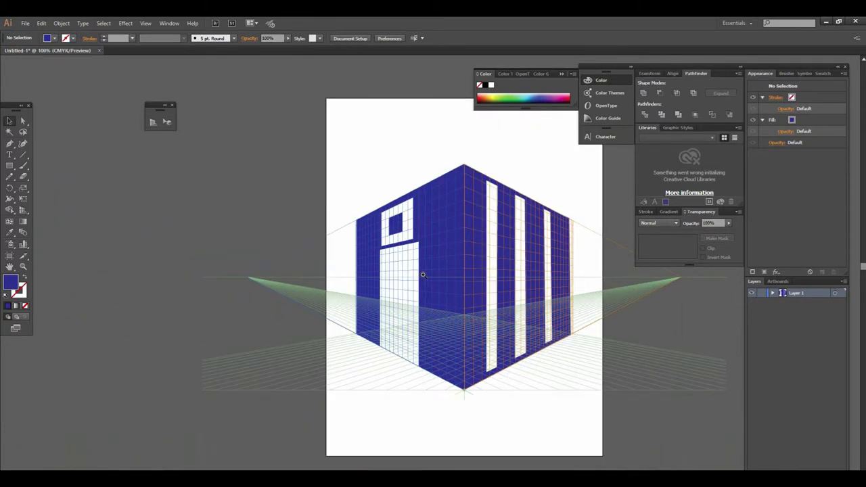
key("shift+v")
key("ctrl+shift+i")
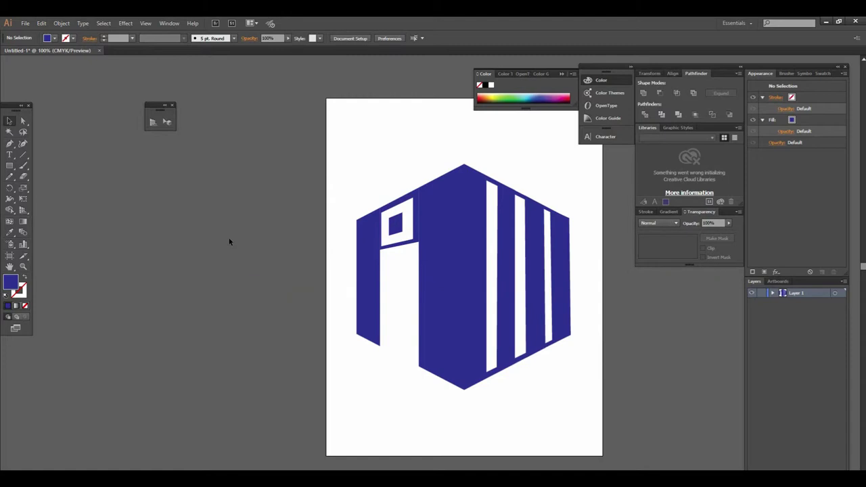
key("ctrl+z")
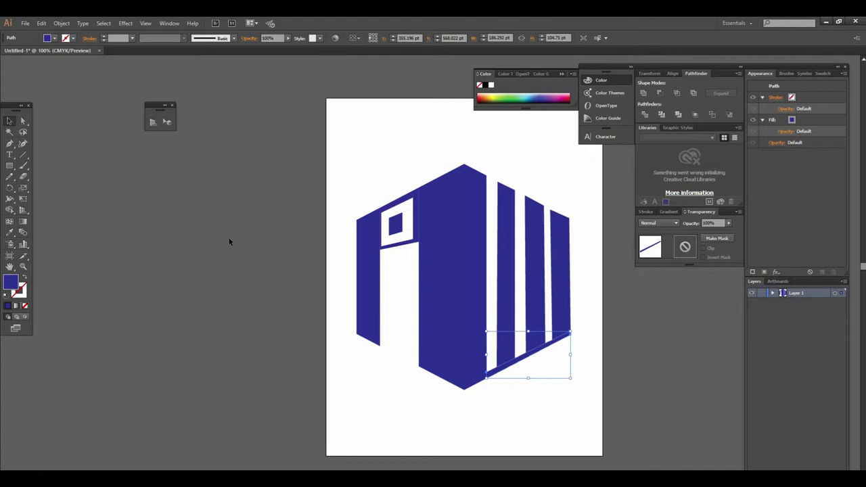
left_click(23, 211)
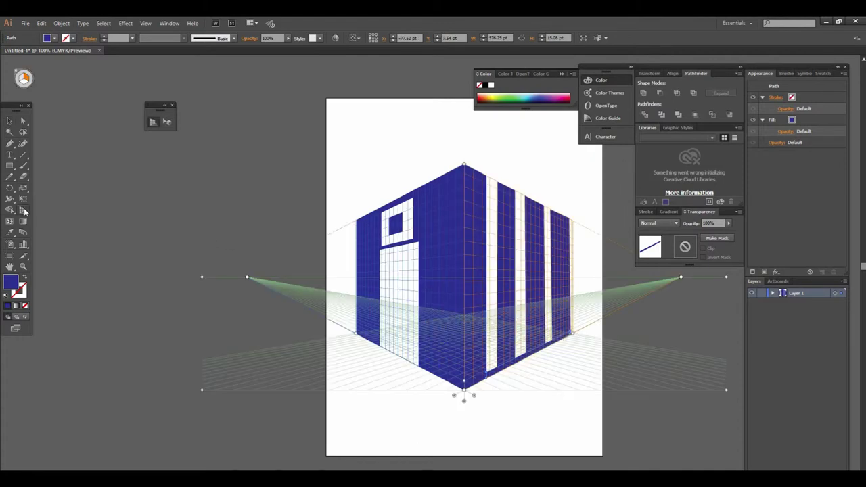
Step: Redraw a blue band along the top edge of the right wall
key("ctrl+plus")
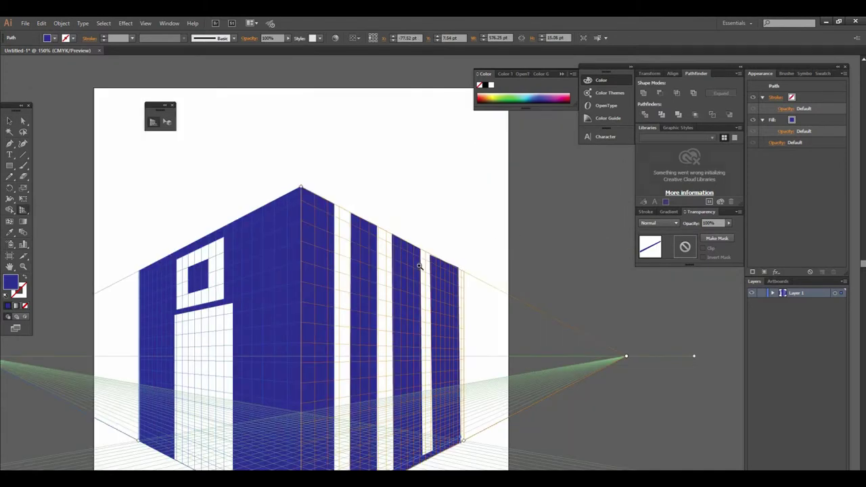
left_click_drag(420, 266, 389, 238)
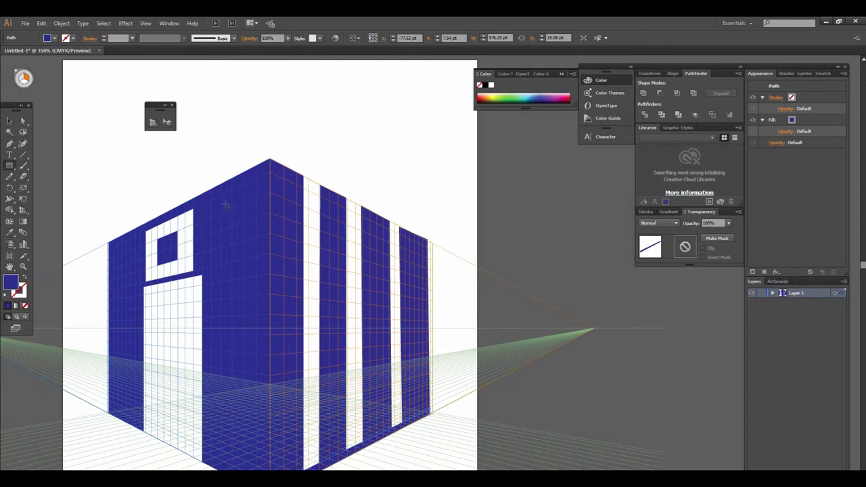
left_click_drag(321, 188, 428, 256)
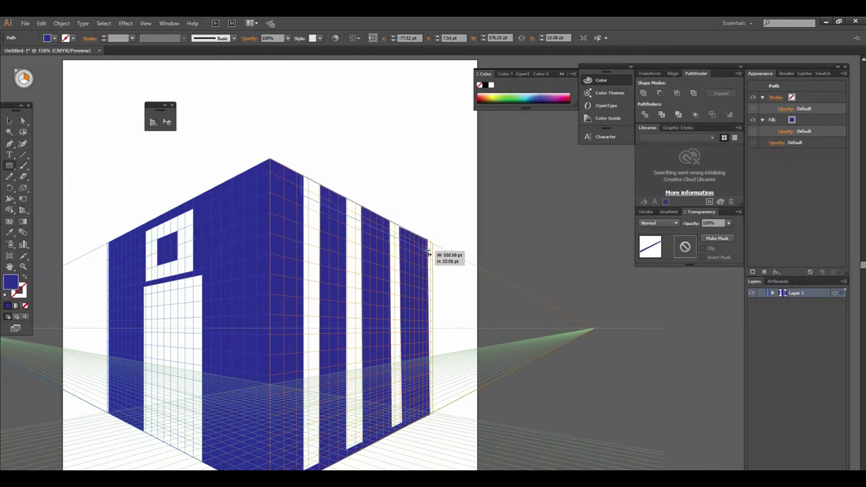
left_click_drag(427, 256, 429, 251)
left_click_drag(384, 288, 485, 184)
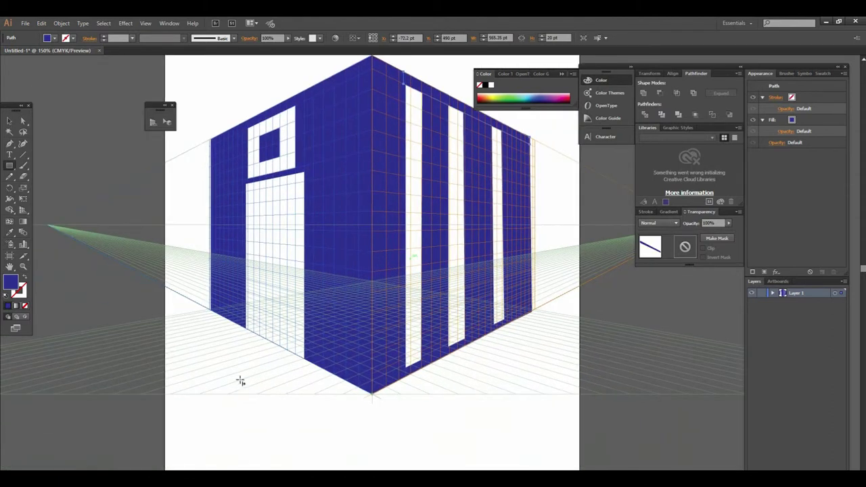
Step: Add a thin blue strip across the doorway's base and deselect it
left_click_drag(248, 328, 291, 335)
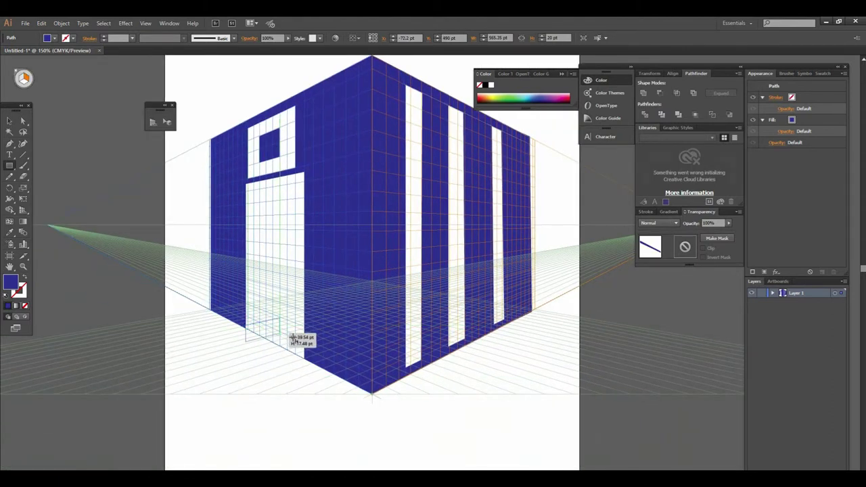
key("ctrl+z")
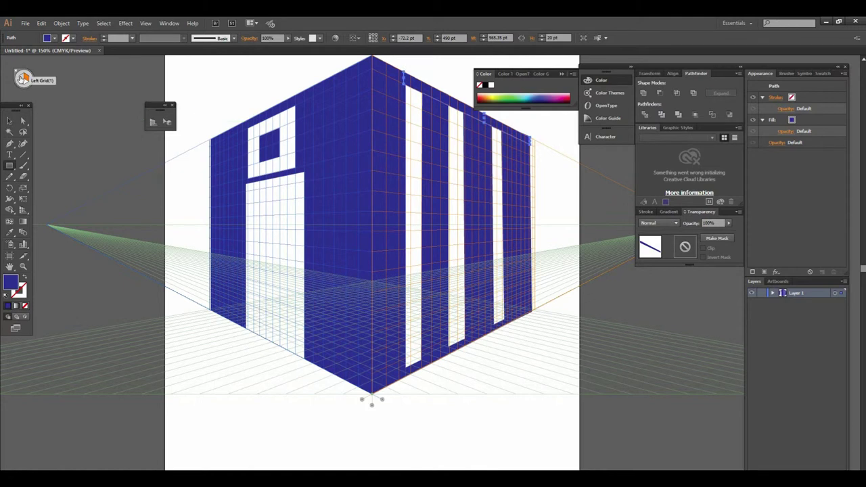
key("ctrl+shift+a")
left_click_drag(306, 359, 248, 324)
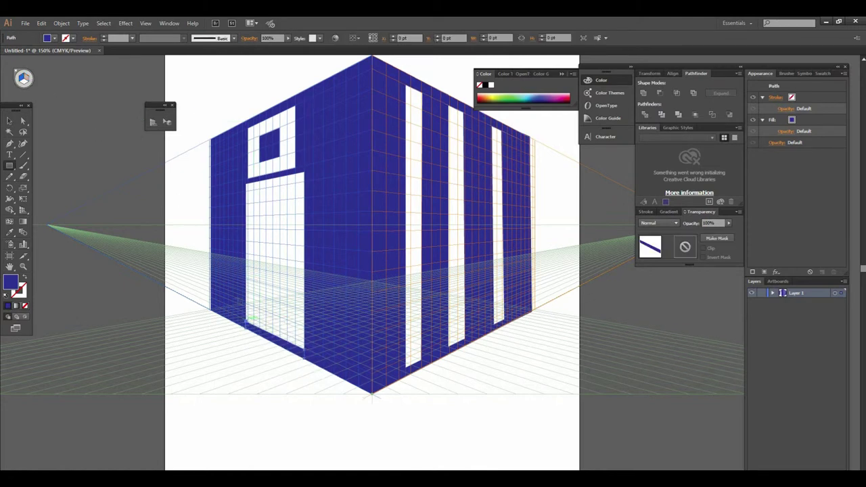
key("v")
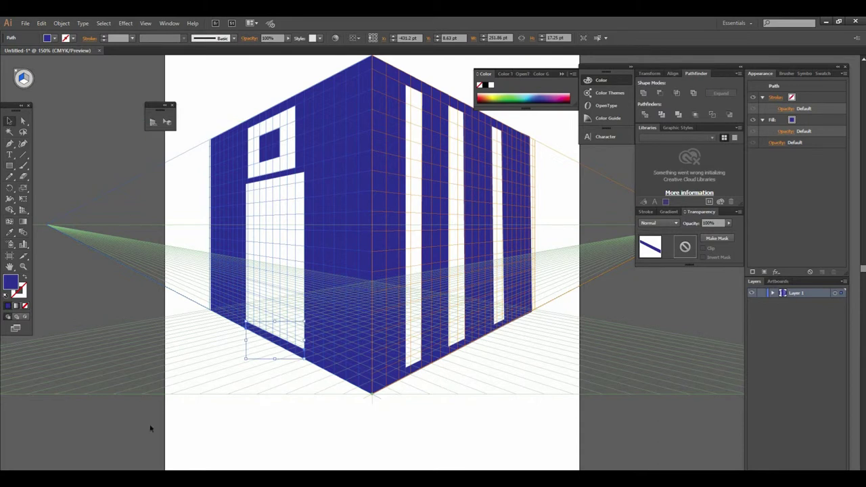
left_click(141, 449)
key("ctrl+minus")
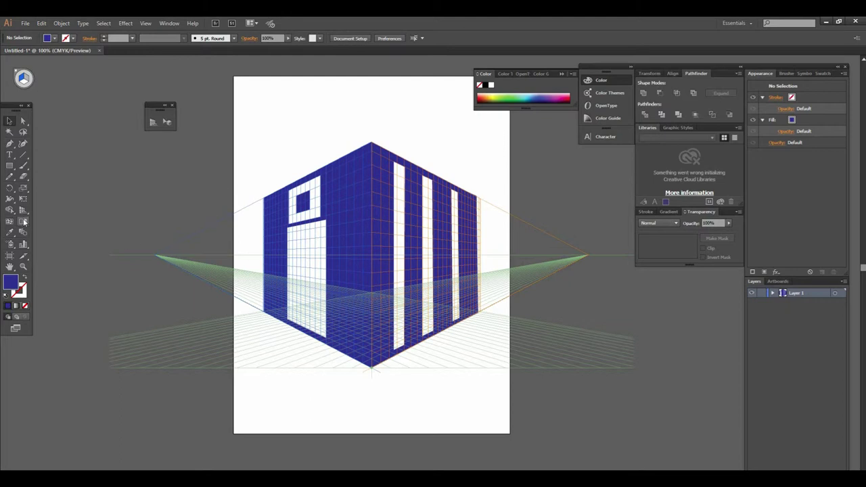
Step: Hide the perspective grid and zoom to view the whole artboard
left_click(153, 121)
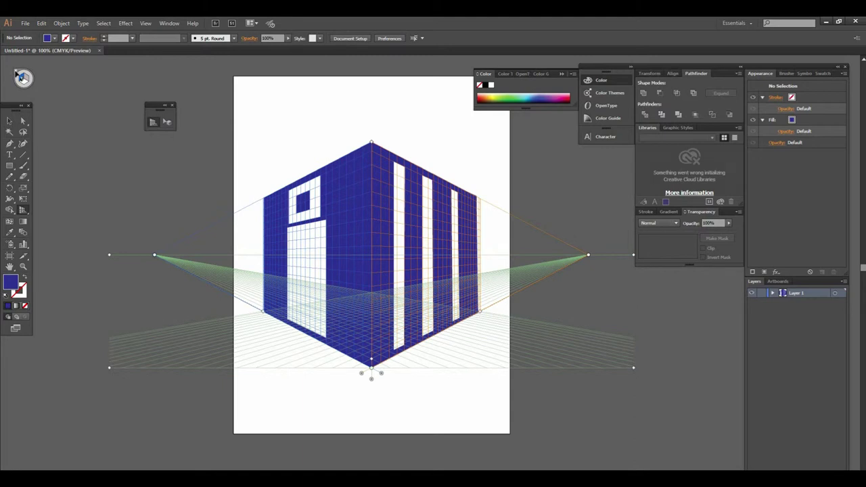
left_click(19, 74)
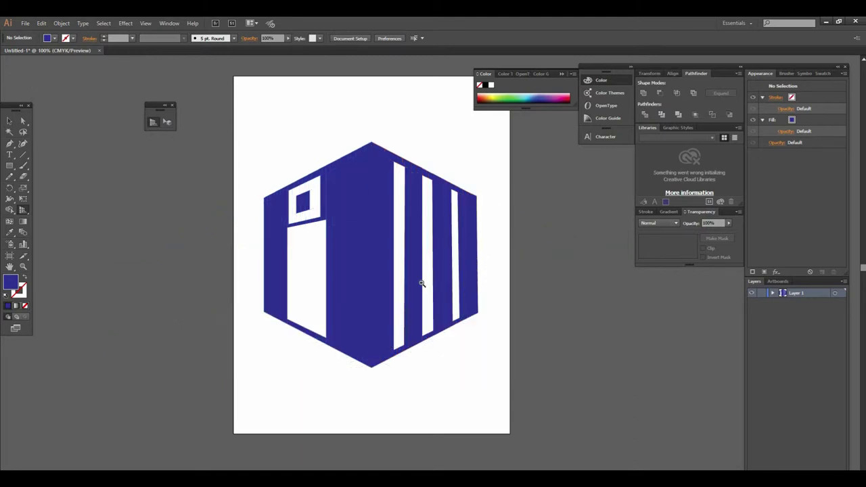
left_click(421, 283, "alt")
left_click(420, 260)
left_click(420, 259)
left_click(409, 241)
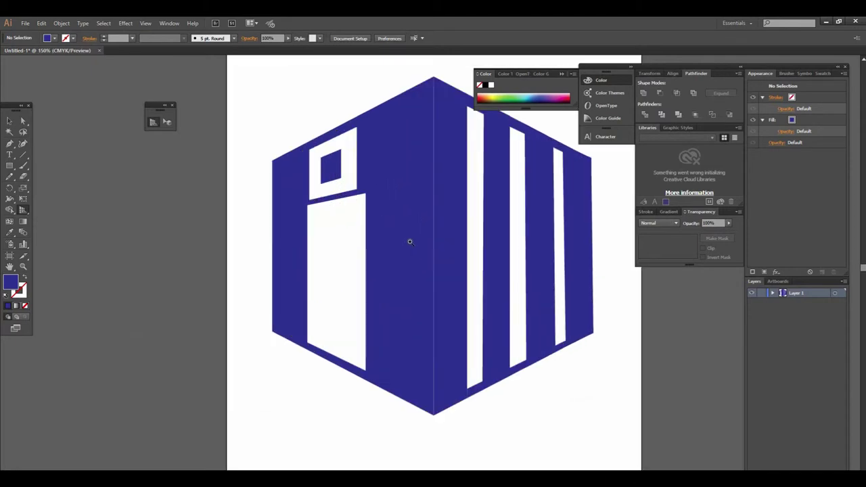
left_click(451, 263, "alt")
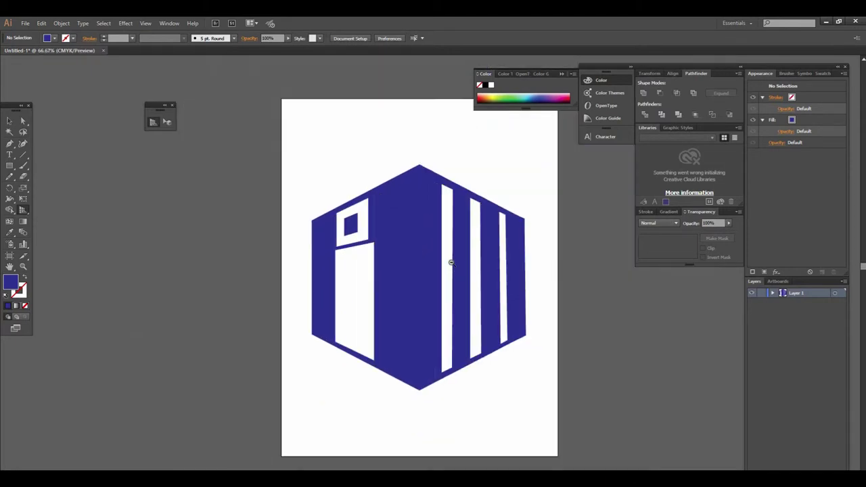
Step: Marquee-select the whole building artwork and move it onto the pasteboard left of the artboard
left_click(10, 121)
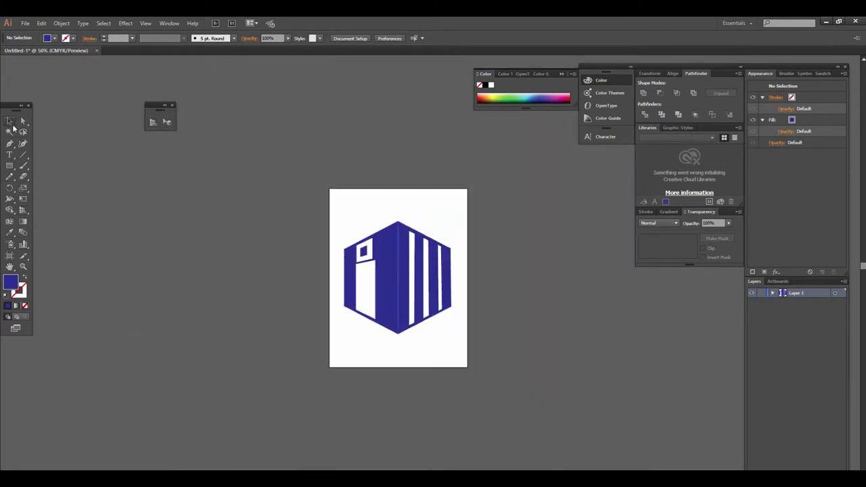
left_click_drag(310, 208, 485, 343)
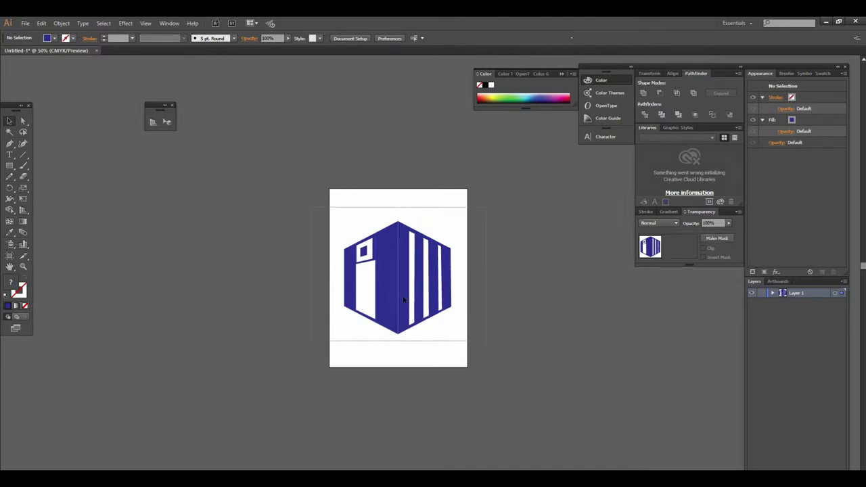
left_click(397, 298)
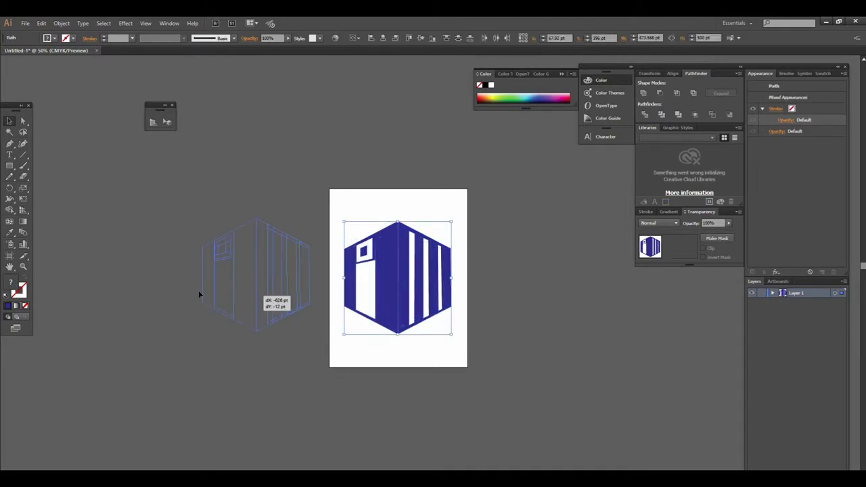
left_click_drag(397, 302, 150, 288)
left_click(402, 298)
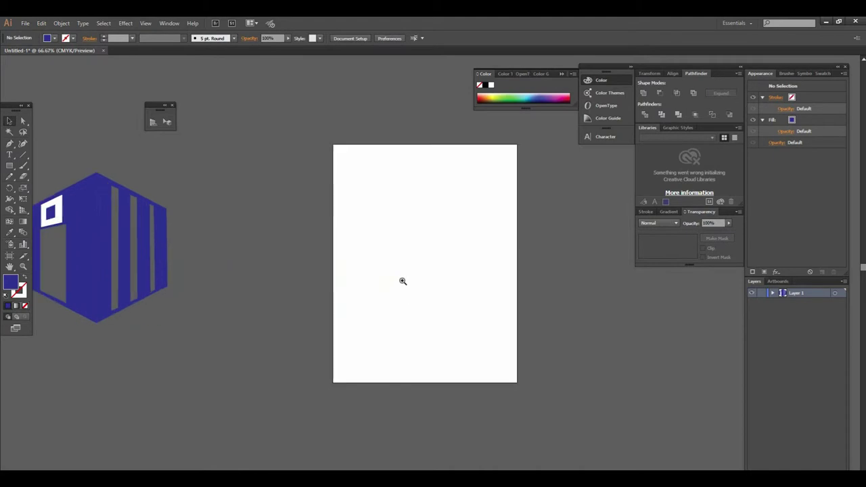
left_click_drag(402, 280, 318, 302)
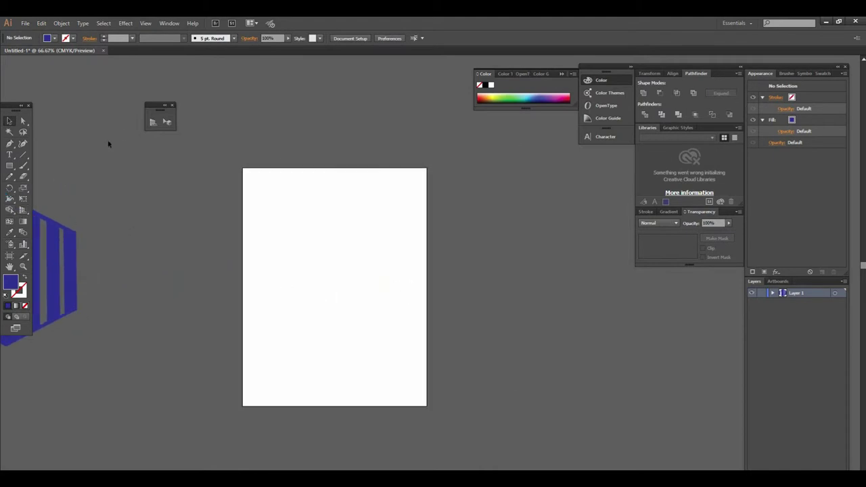
Step: Show the two-point perspective grid and zoom in to centre it on the empty artboard
left_click(152, 124)
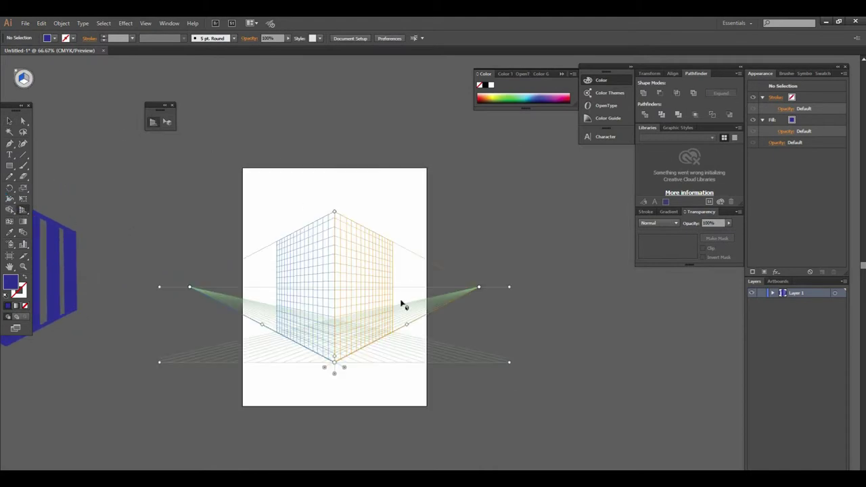
left_click(359, 273)
left_click(336, 307)
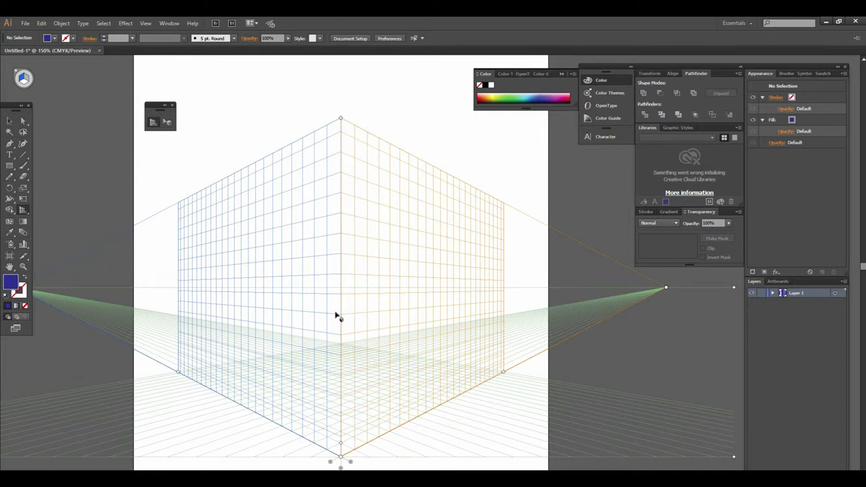
mouse_move(334, 343)
left_mouse_down()
mouse_move(342, 304)
mouse_move(344, 330)
left_mouse_up()
key("shift+v")
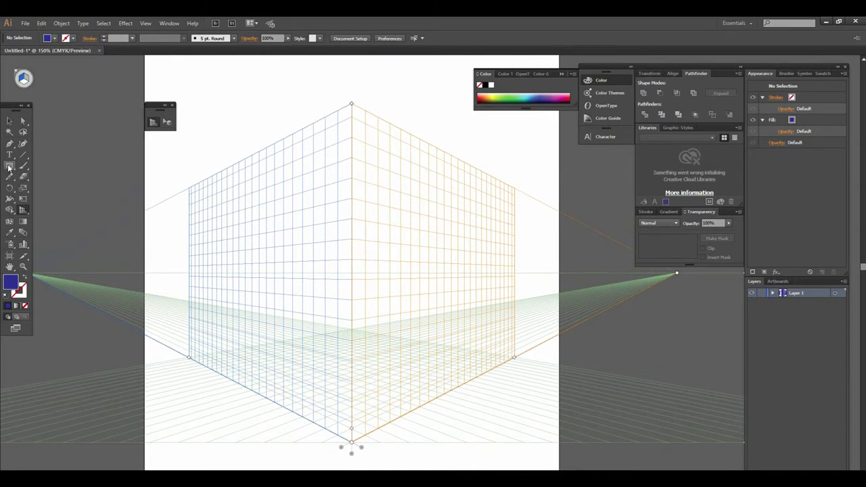
left_click(10, 165)
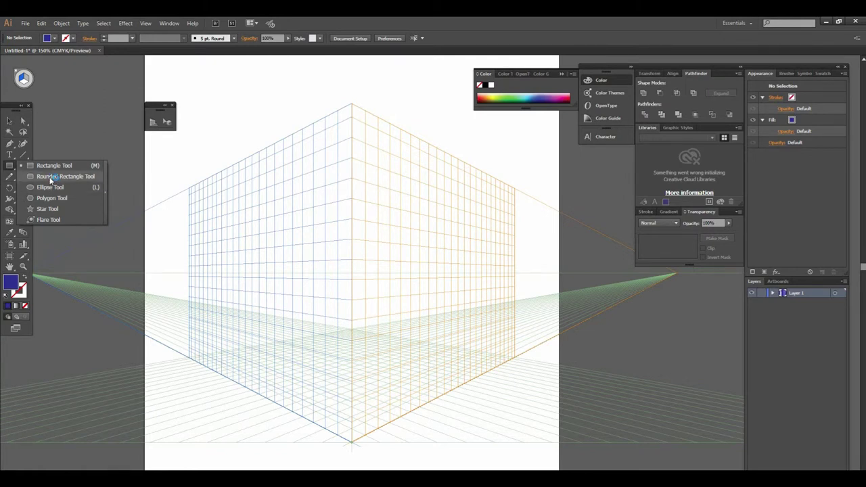
Step: Draw a full-height blue rectangle on the left perspective plane as the left wall
left_click(63, 168)
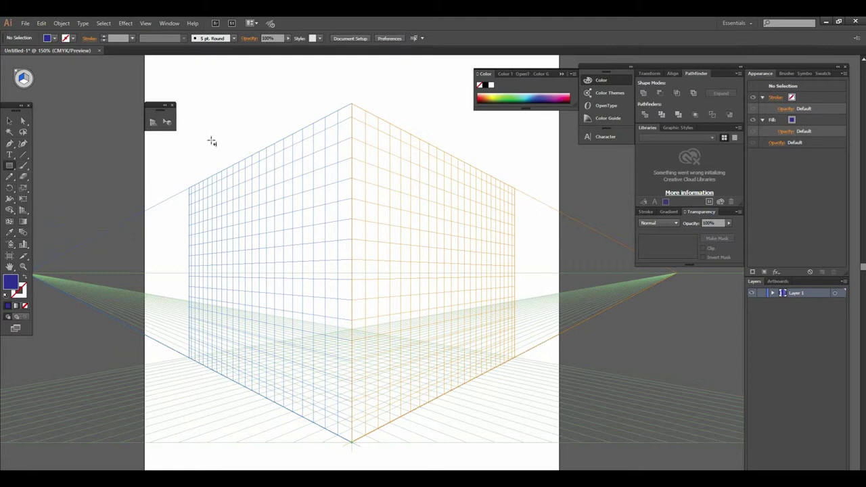
mouse_move(352, 103)
left_mouse_down()
mouse_move(311, 210)
mouse_move(304, 418)
mouse_move(188, 358)
left_mouse_up()
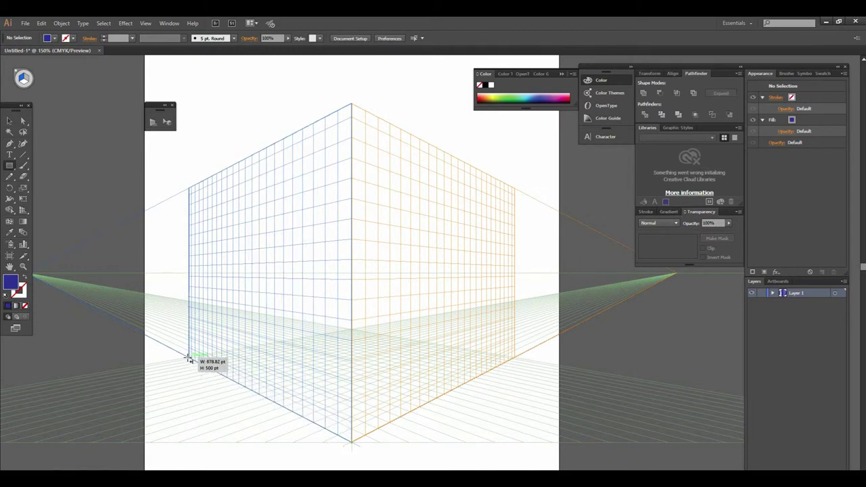
left_click_drag(188, 359, 192, 362)
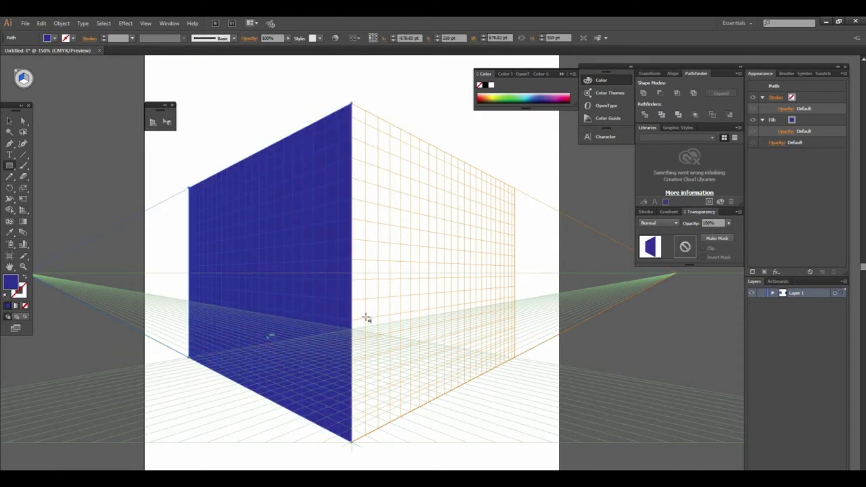
left_click_drag(446, 296, 363, 290)
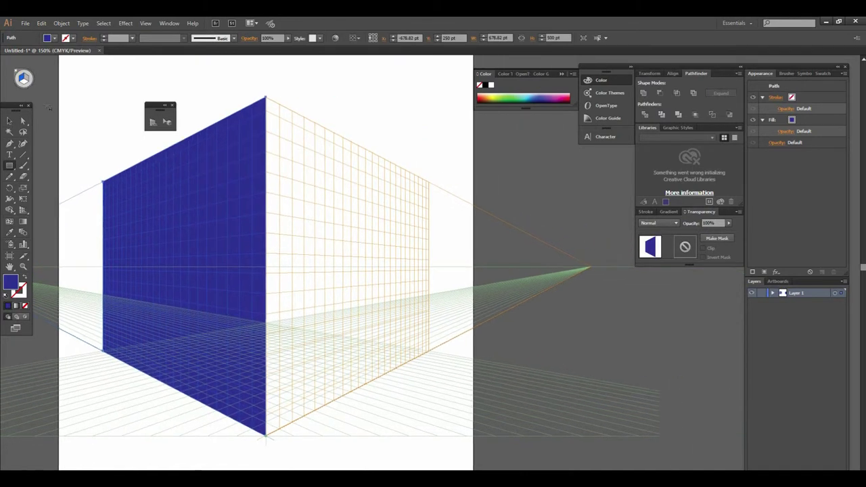
Step: Draw a blue rectangle on the right plane down to the ground line as the right wall
left_click(24, 77)
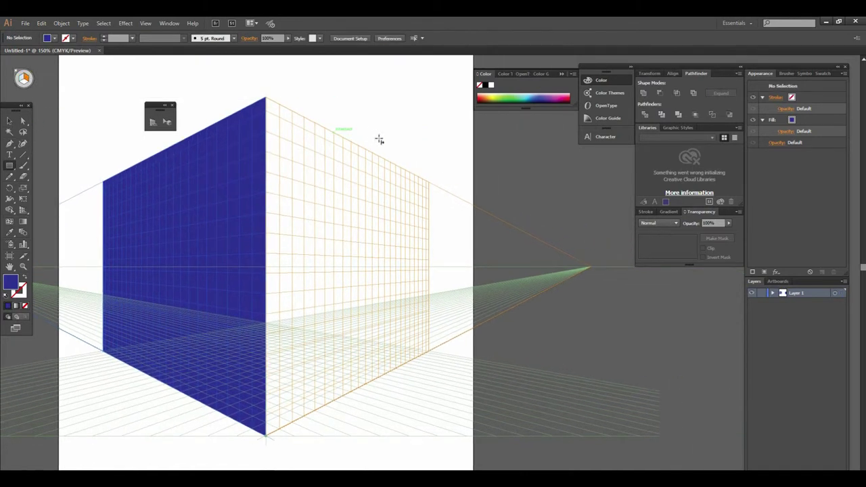
left_click_drag(430, 180, 296, 348)
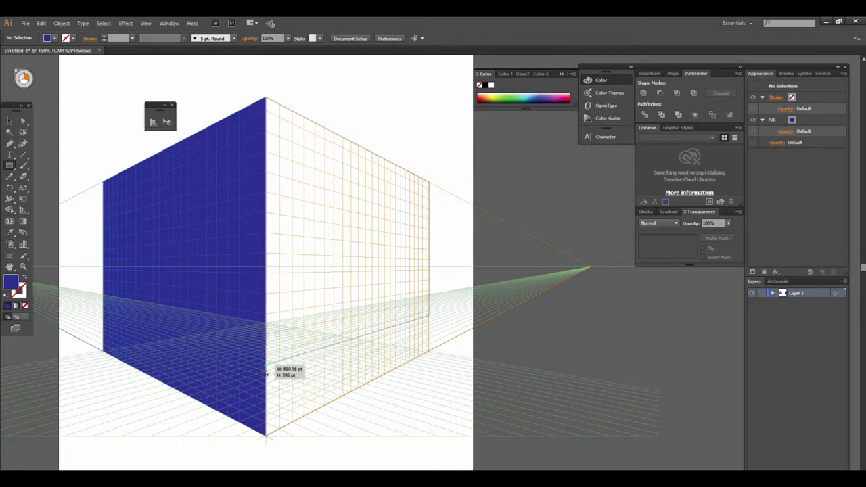
left_click_drag(296, 348, 268, 433)
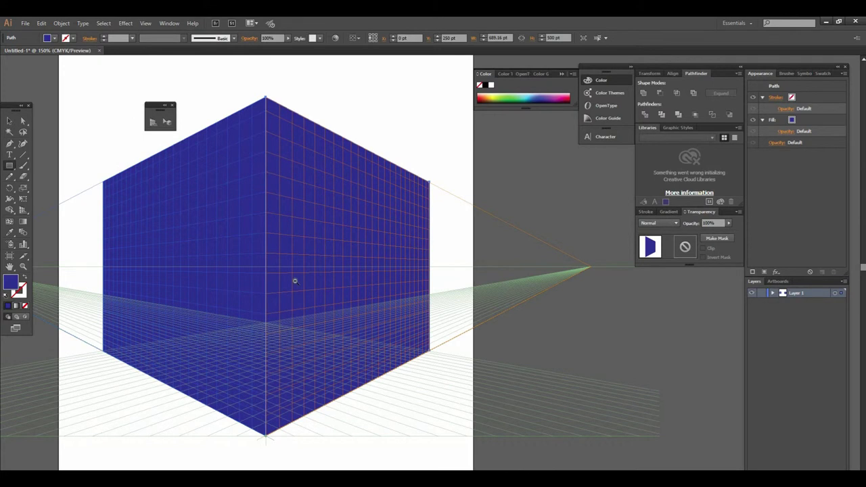
key("ctrl+minus")
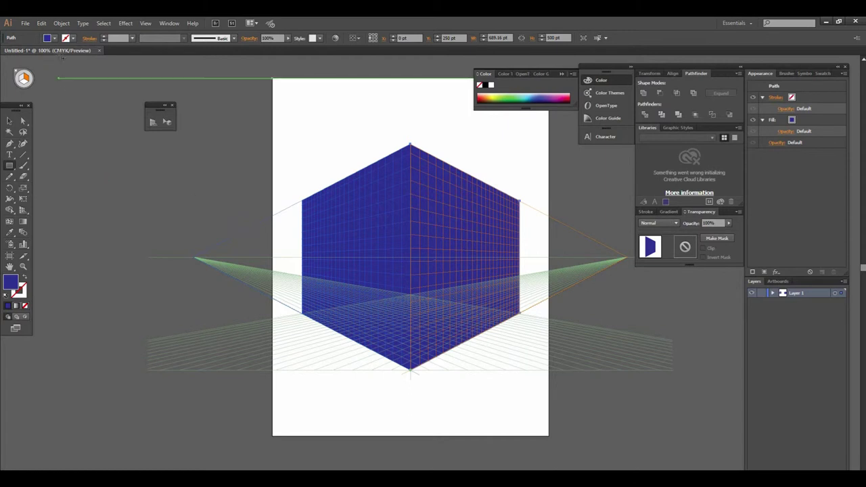
Step: Try a white fill on the right wall, then set it back to blue
left_click(54, 37)
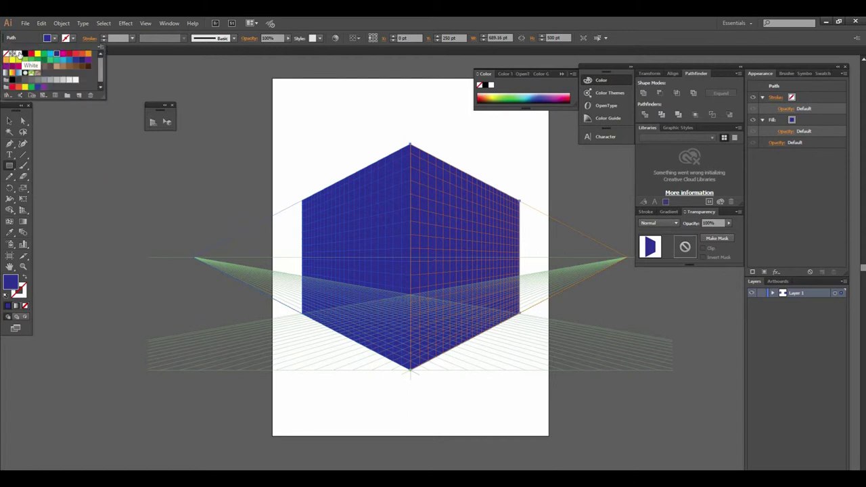
left_click(13, 54)
key("Escape")
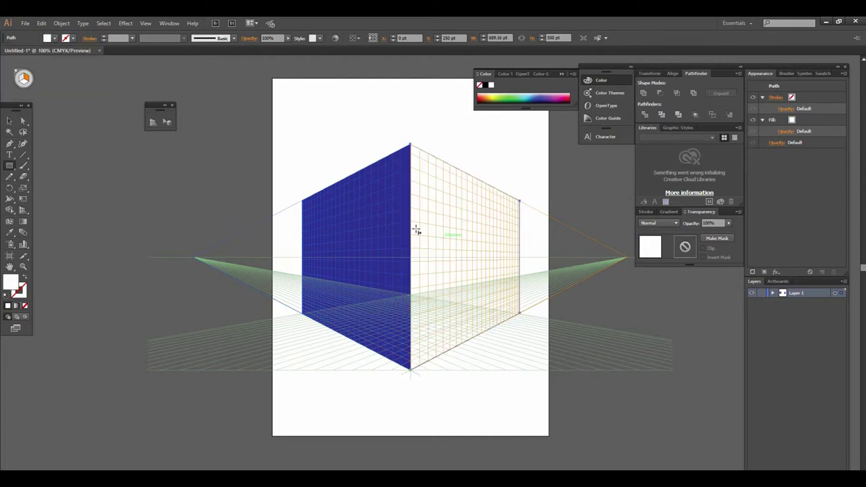
left_click(55, 38)
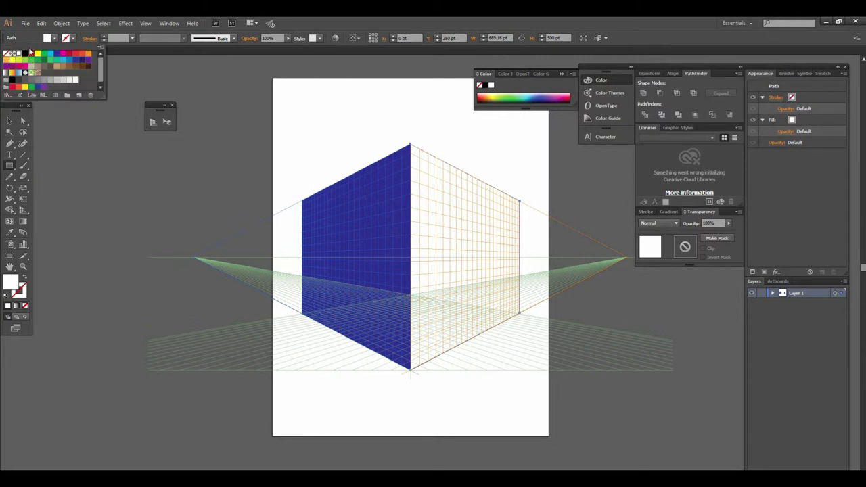
left_click(55, 55)
key("Escape")
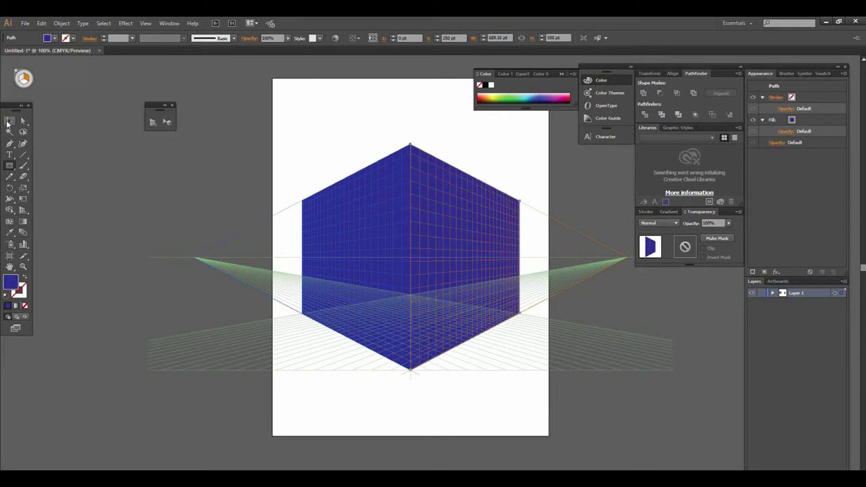
Step: Cancel the Rectangle dialog, deselect everything, and set the fill to white for new shapes
left_click(73, 144)
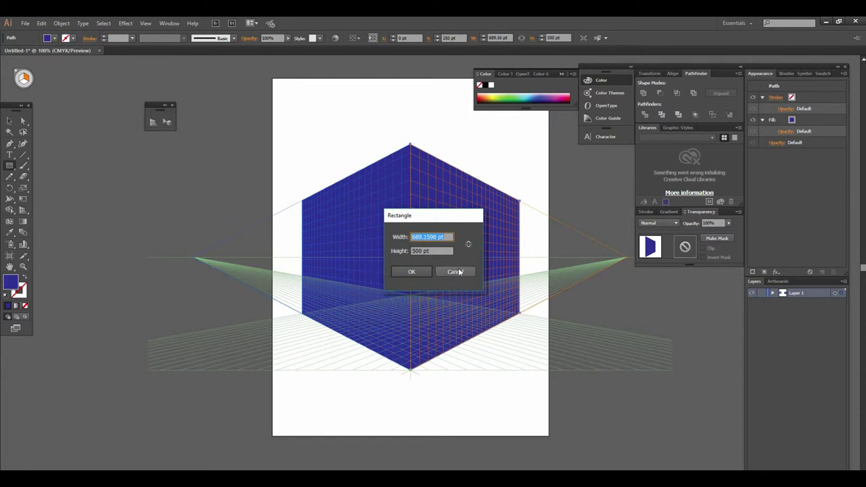
left_click(456, 272)
left_click(9, 120)
left_click(96, 136)
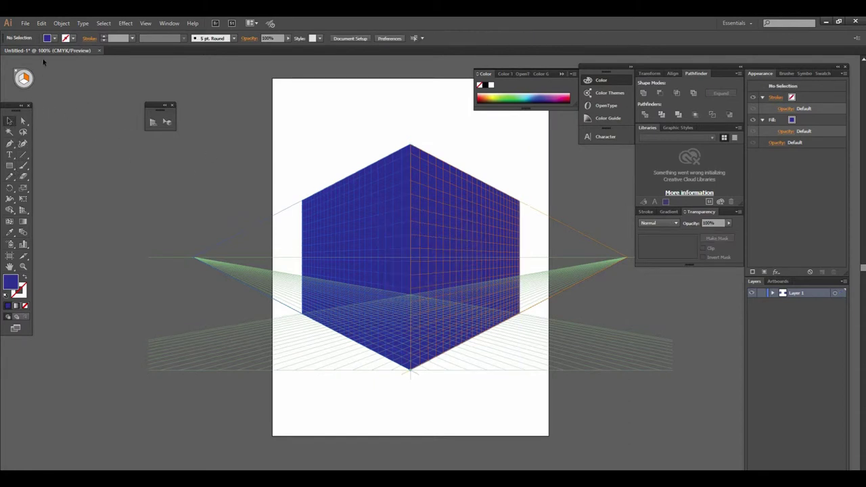
left_click(54, 39)
left_click(18, 55)
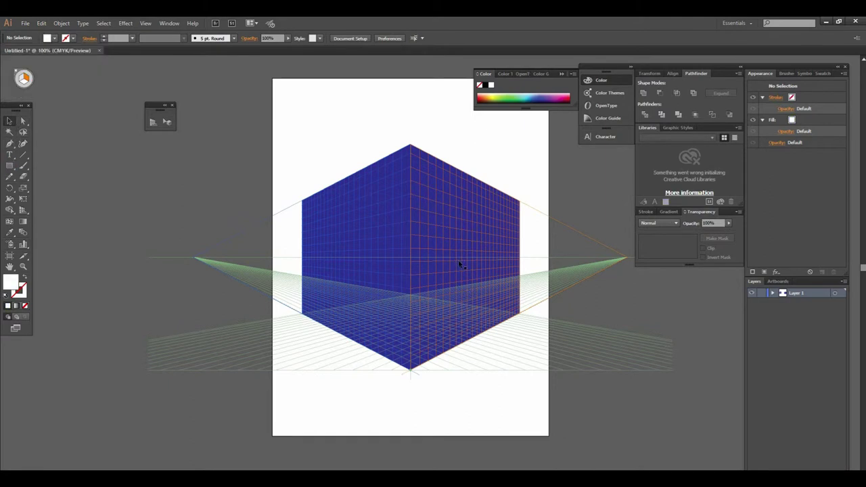
left_click(10, 167)
Step: Draw a tall white door rectangle on the lower part of the right wall and deselect it
left_click_drag(455, 238, 483, 337)
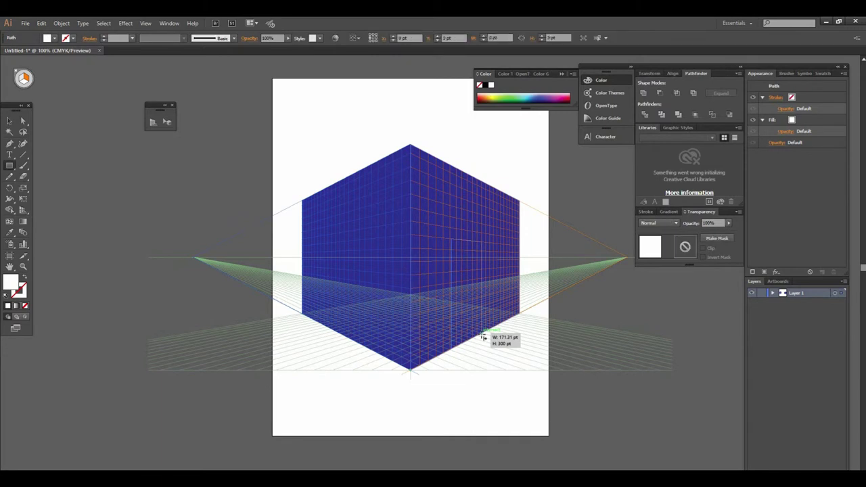
left_click(10, 121)
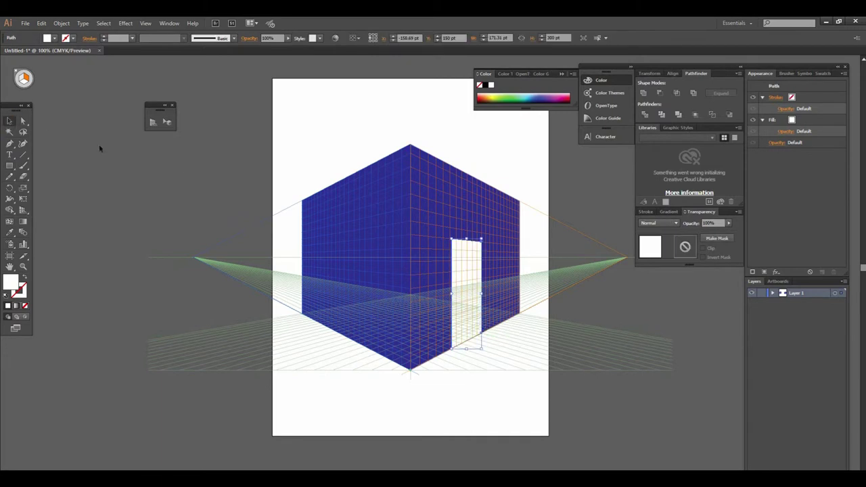
left_click(157, 191)
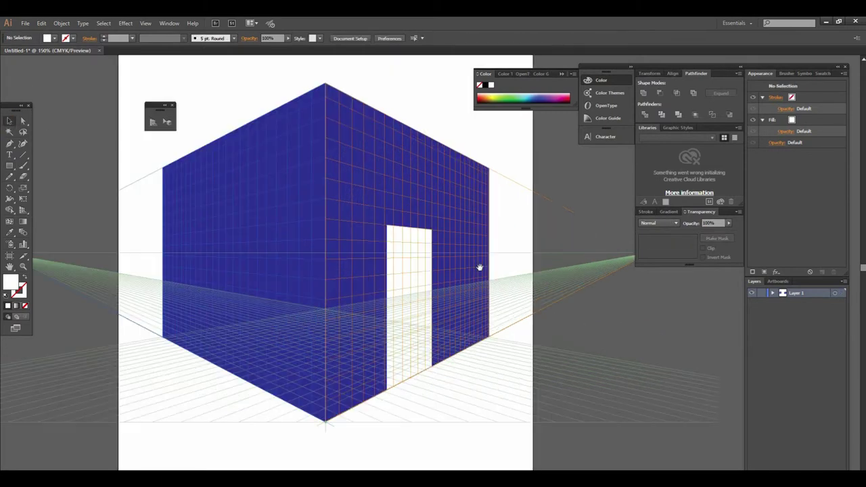
scroll(479, 266, "up", 1)
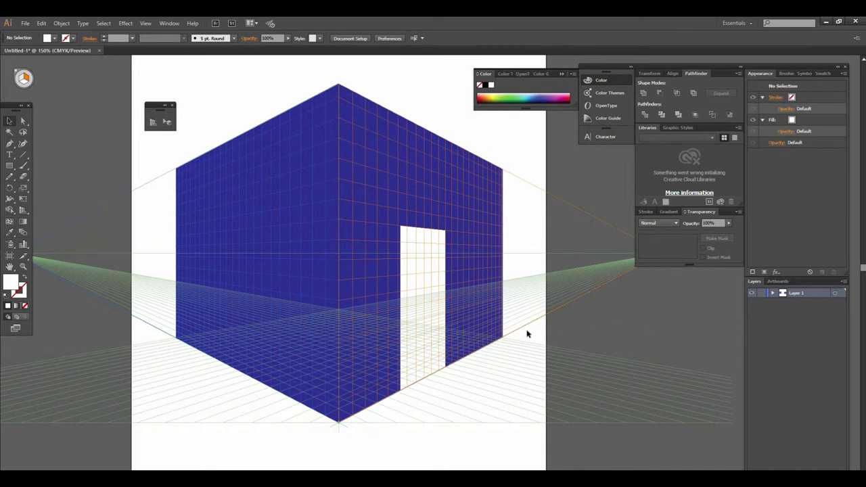
left_click(397, 188)
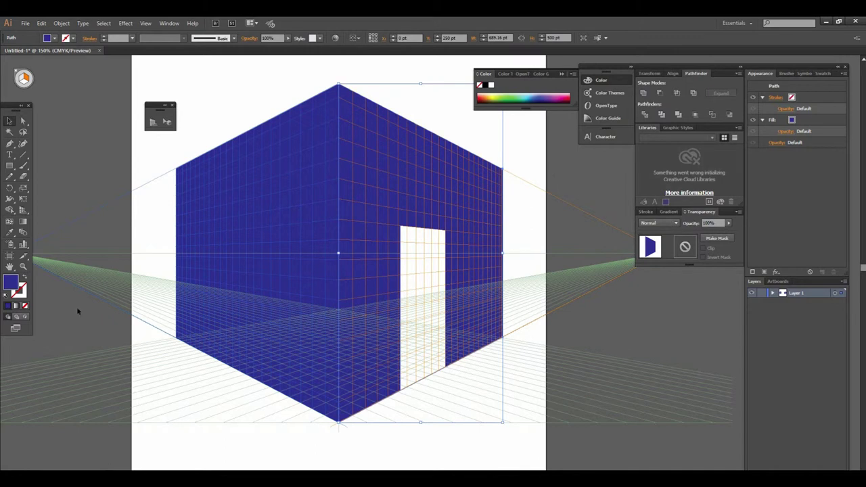
Step: Try a muted greyish-blue fill on the right wall, then undo it
double_click(12, 284)
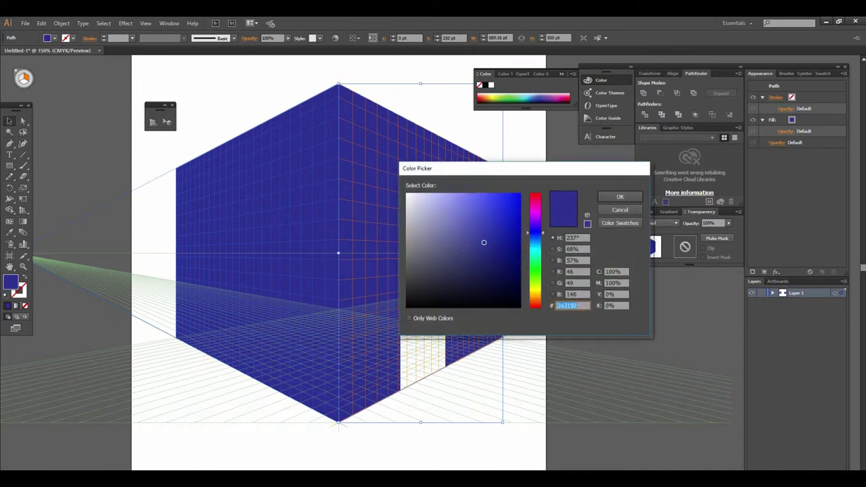
left_click(480, 242)
left_click_drag(476, 243, 444, 253)
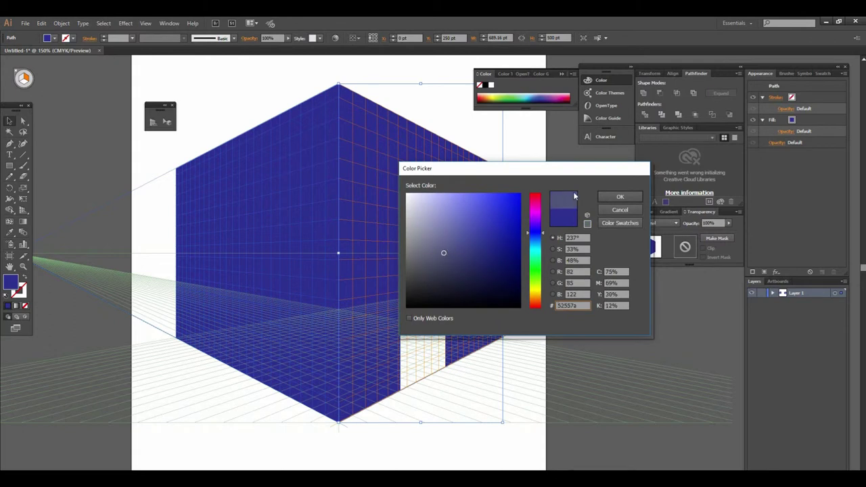
left_click(620, 197)
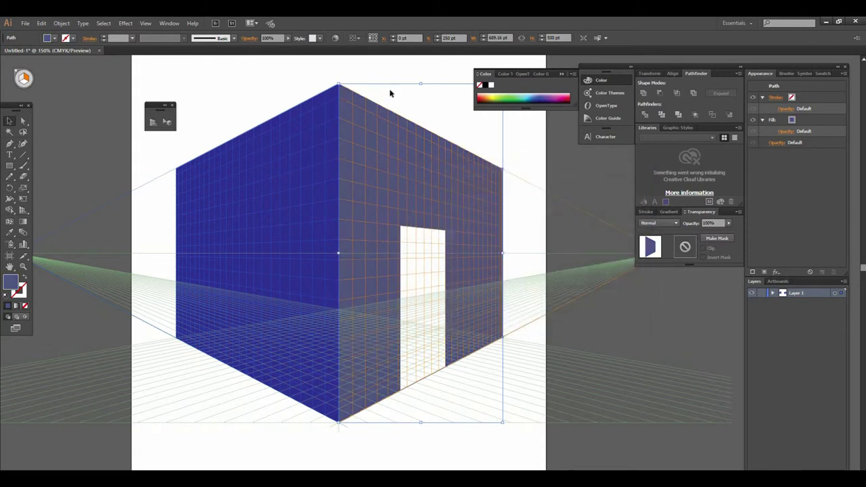
left_click(404, 200)
key("ctrl+z")
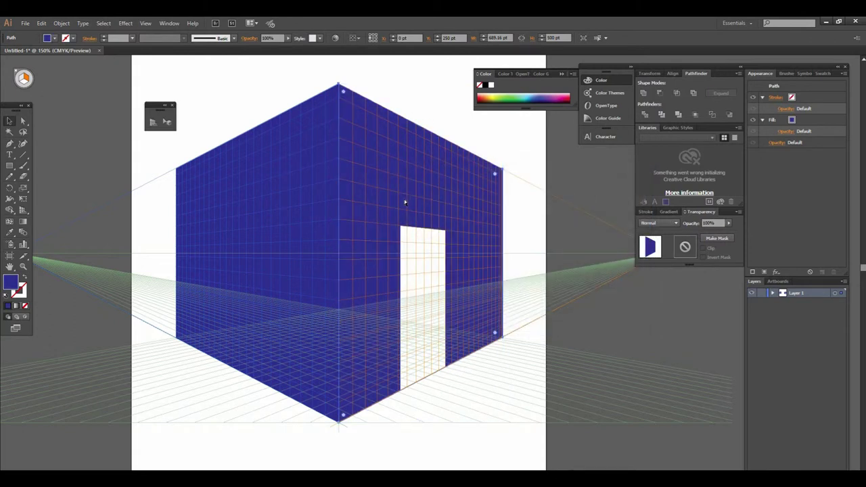
Step: Set the right wall's opacity to 70%, deselect it and zoom out
left_click(288, 38)
left_click(272, 48)
left_click_drag(274, 49, 281, 49)
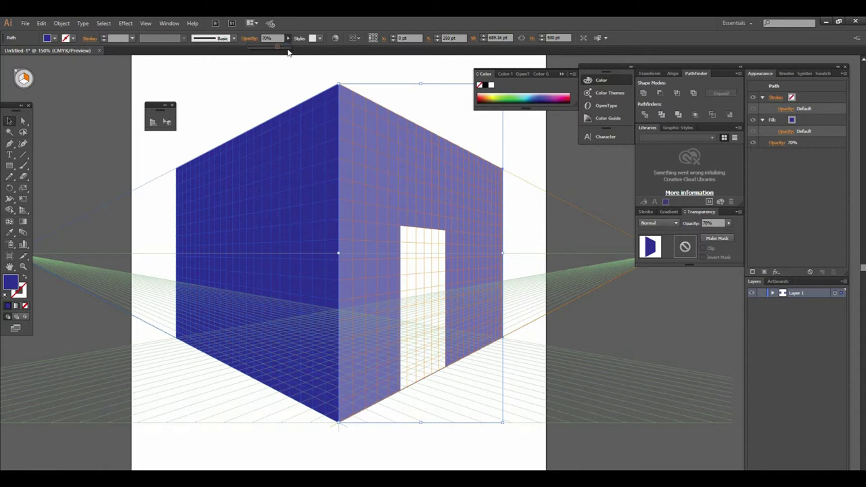
left_click(332, 74)
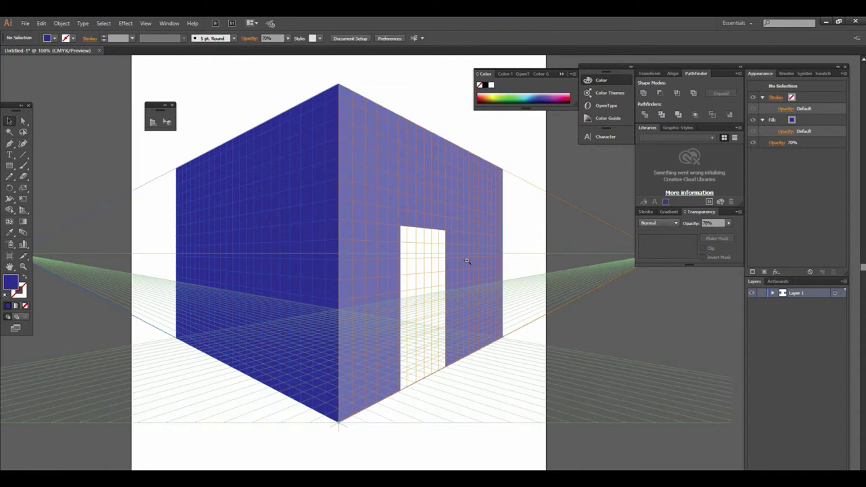
left_click(466, 260, "alt")
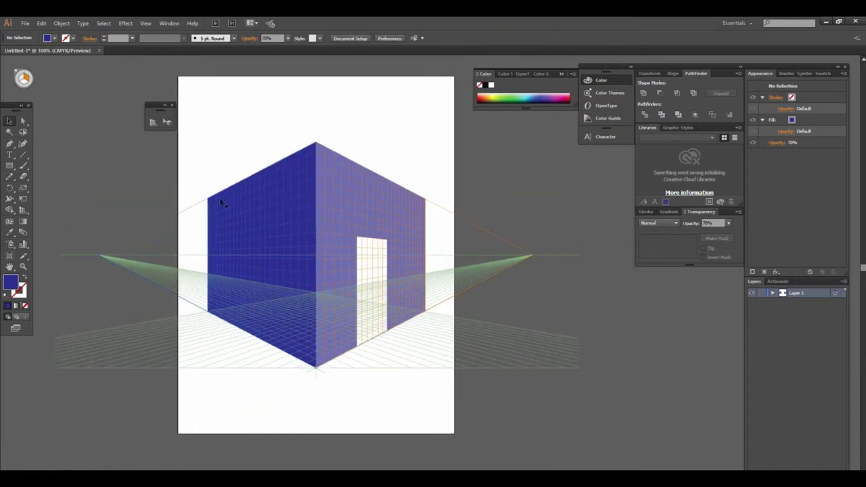
Step: Zoom in on the doorway and sample the right wall's 70% opacity style with the Eyedropper
left_click(281, 233)
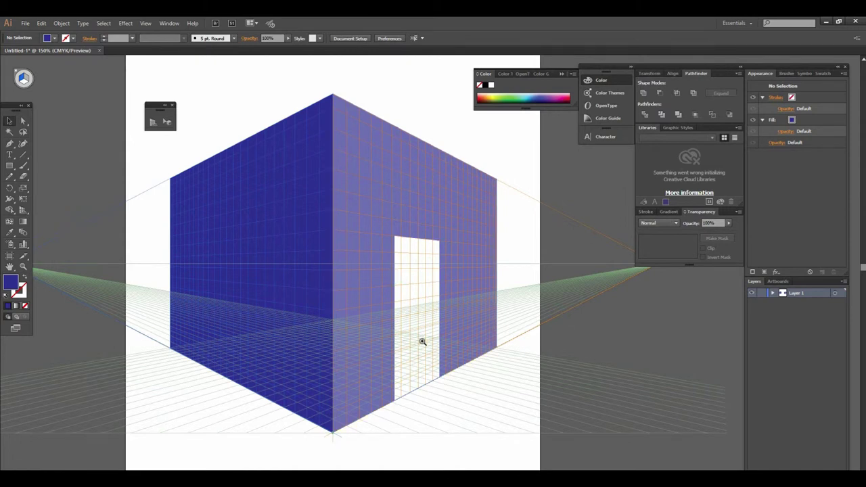
left_click(422, 341)
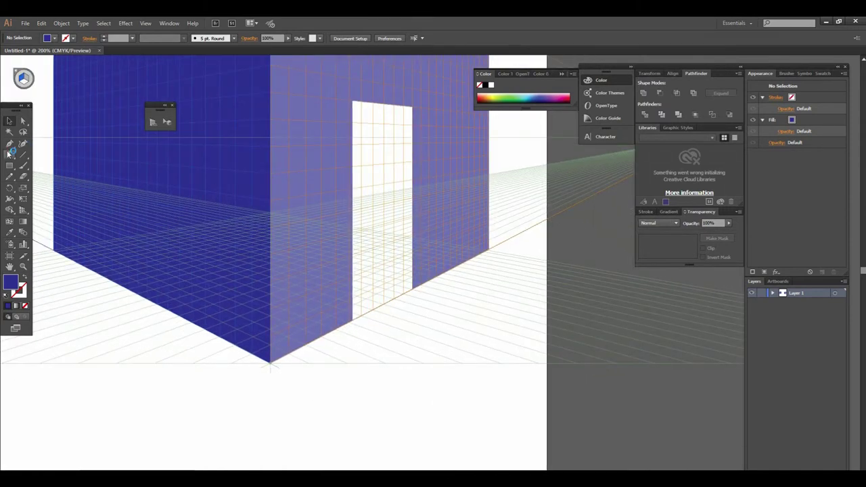
left_click(10, 165)
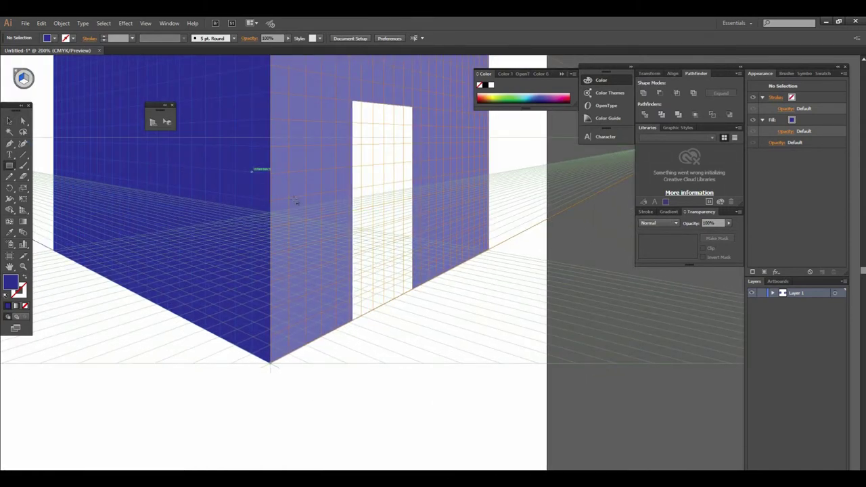
key("i")
left_click(330, 194)
left_click(10, 121)
Step: Draw a thin rectangle along the doorway's bottom edge on the right plane, then zoom out
left_click(9, 165)
left_click_drag(407, 285, 361, 303)
key("Delete")
left_click_drag(412, 285, 350, 319)
left_click_drag(412, 269, 350, 321)
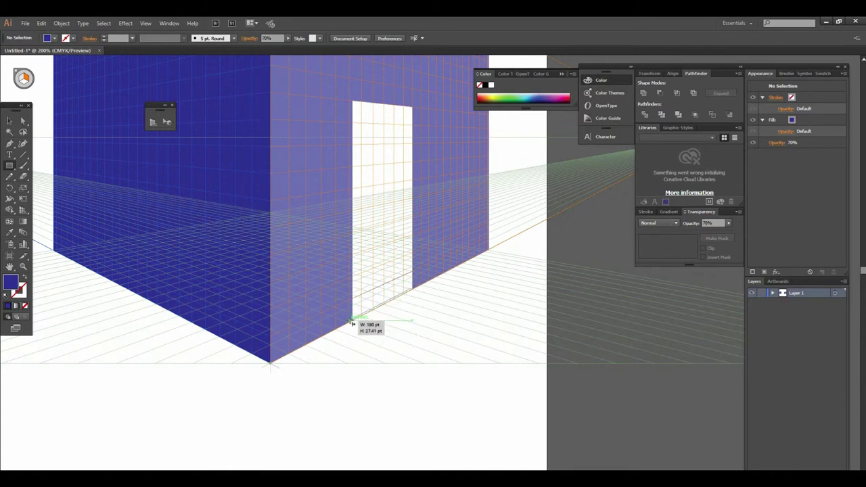
left_click_drag(350, 321, 351, 321)
key("ctrl+minus")
key("ctrl+minus")
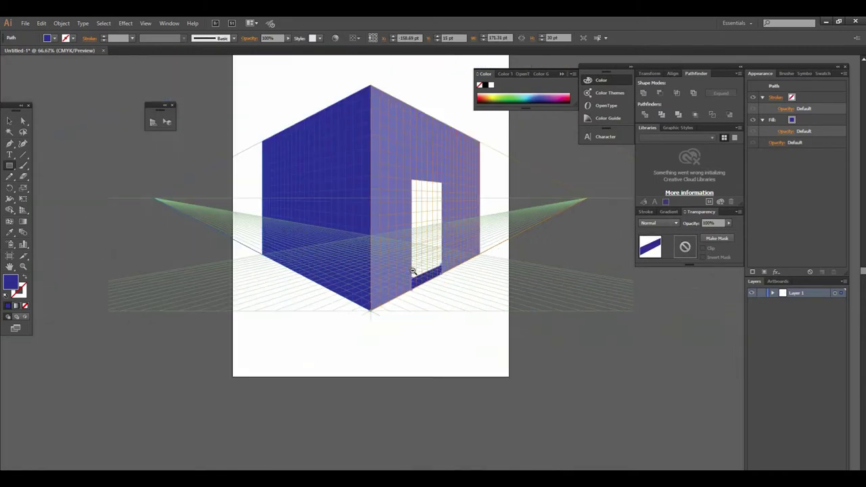
key("ctrl+minus")
Step: Set the door strip's opacity to 70% and deselect it
key("v")
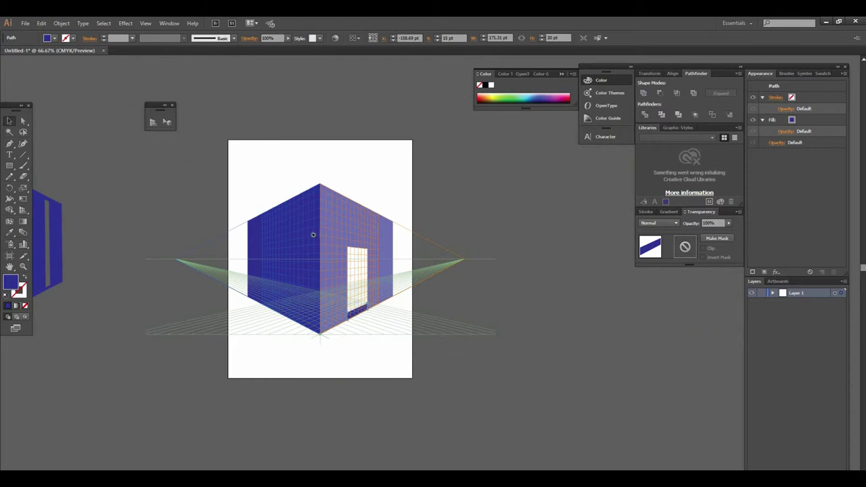
key("ctrl+plus")
key("shift+v")
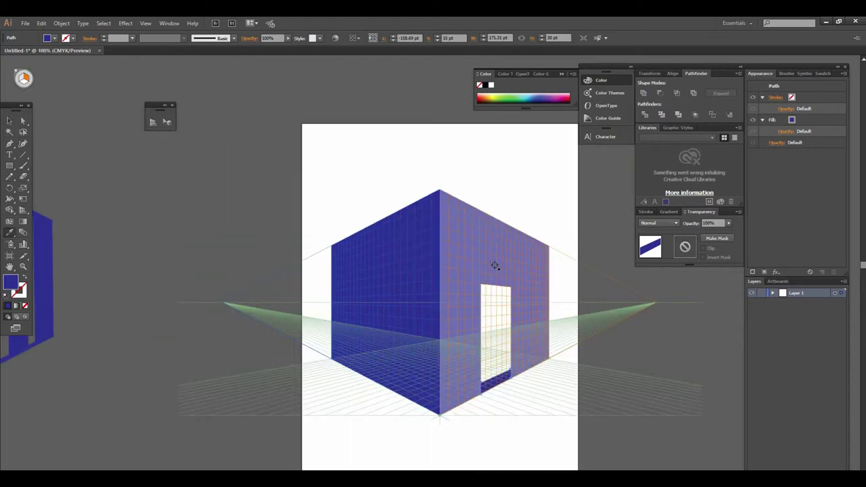
key("7")
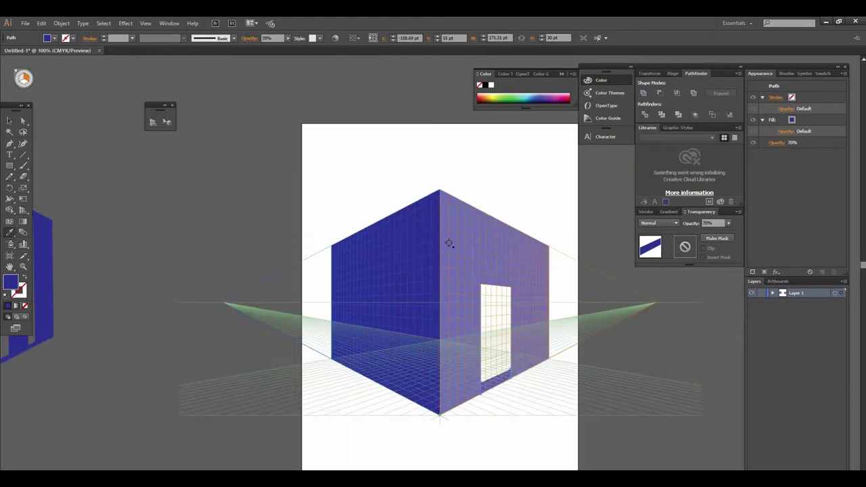
left_click(9, 120)
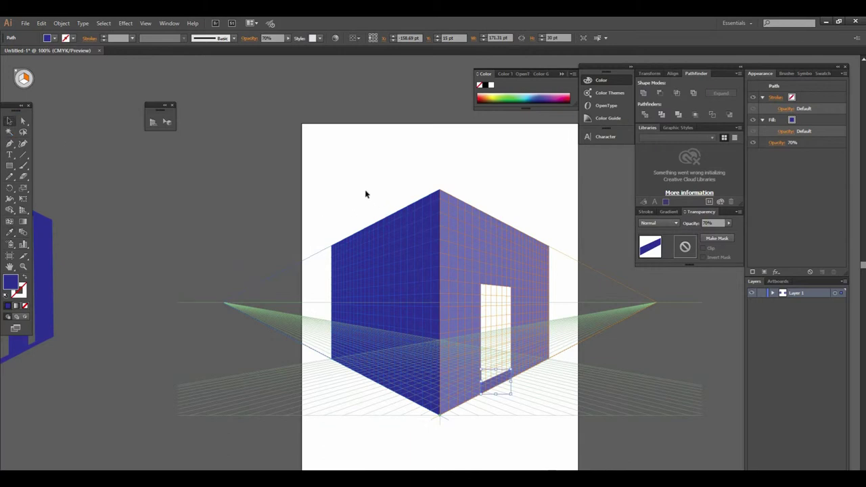
left_click(345, 186)
Step: Zoom in on the block's top and try a rounded rectangle beside it, then undo it
left_click_drag(353, 201, 215, 186)
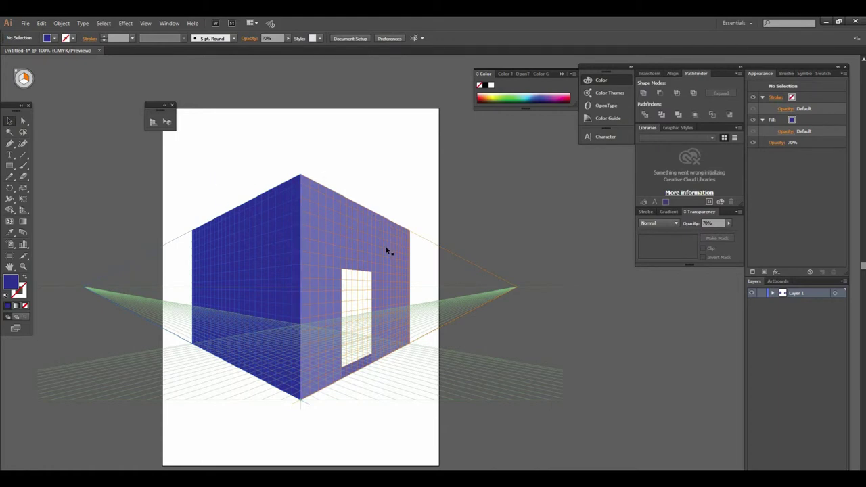
key("ctrl+=")
left_click_drag(381, 276, 392, 288)
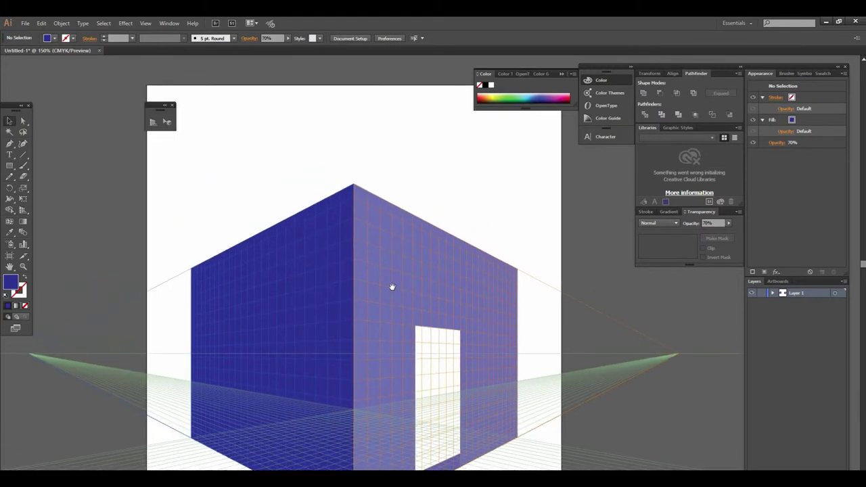
key("ctrl+=")
left_click(23, 192)
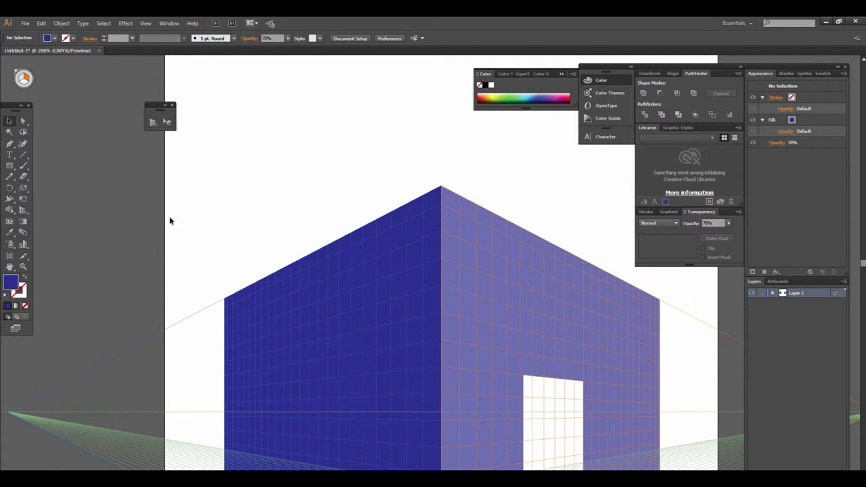
left_click(12, 166)
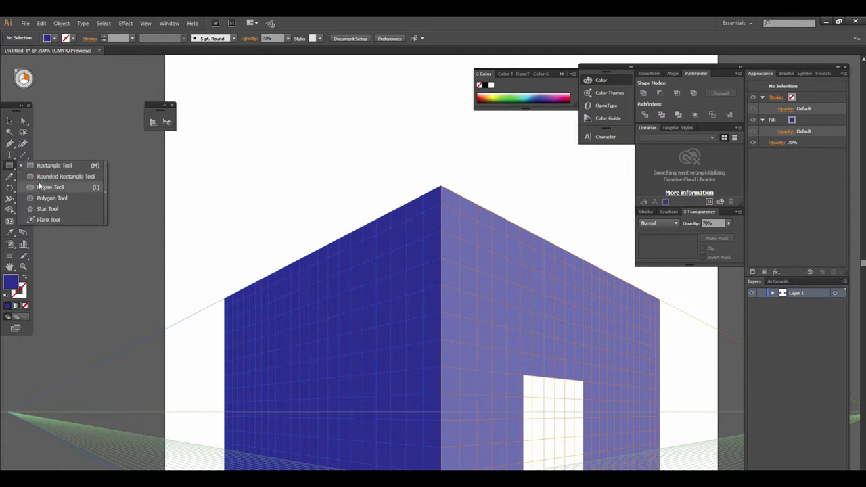
left_click(36, 179)
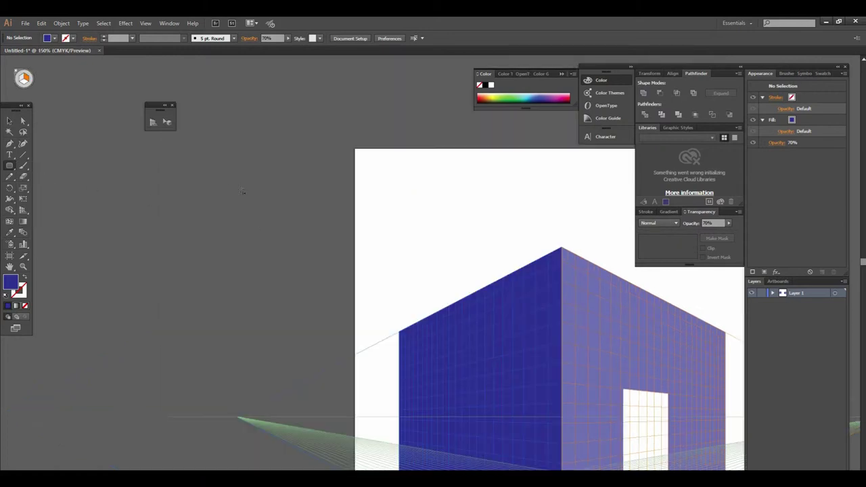
left_click_drag(227, 184, 269, 255)
key("ctrl+z")
Step: Hide the perspective grid with Ctrl+Shift+I and reframe the block
left_click(9, 121)
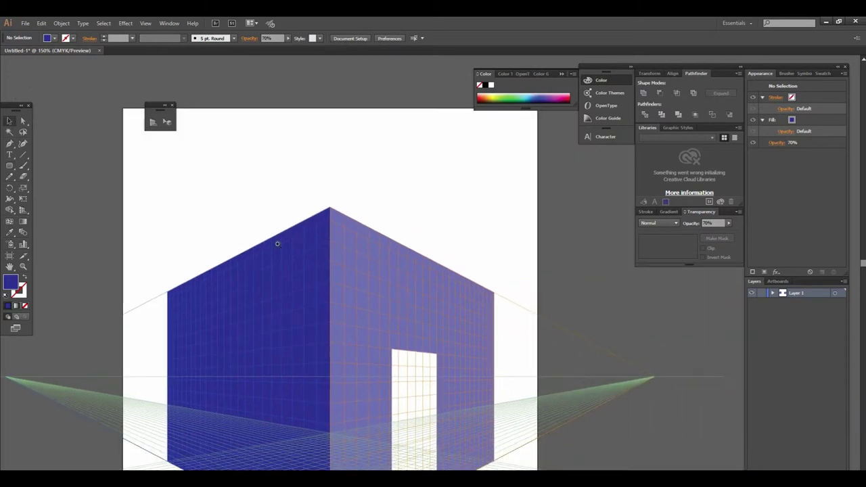
mouse_move(276, 242)
left_mouse_down()
mouse_move(341, 251)
mouse_move(294, 240)
left_mouse_up()
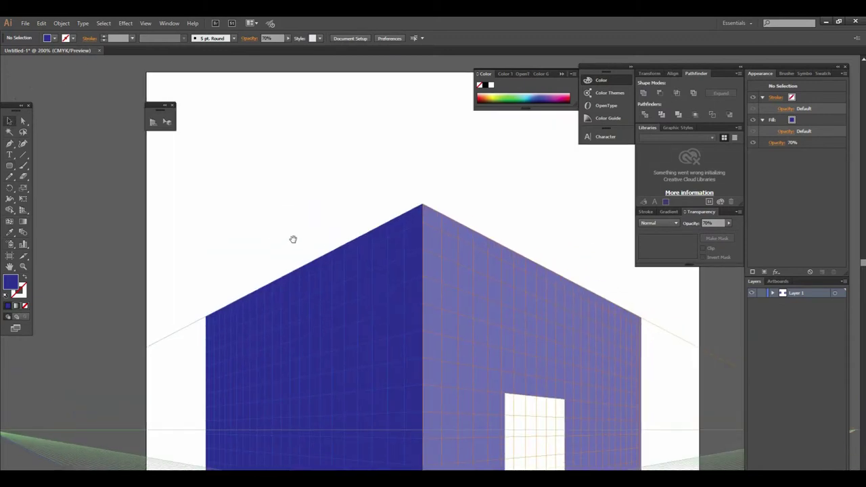
key("shift+v")
key("ctrl+shift+i")
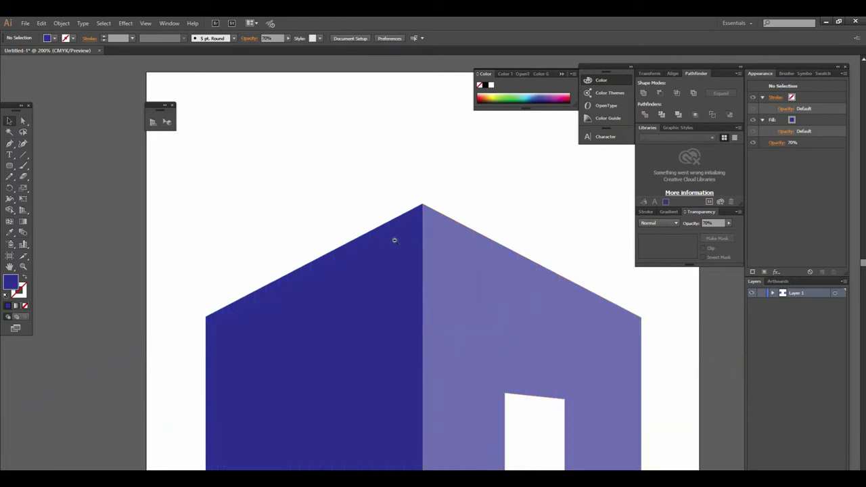
left_click(395, 240, "alt")
mouse_move(437, 290)
left_mouse_down()
mouse_move(470, 242)
mouse_move(439, 215)
mouse_move(425, 230)
left_mouse_up()
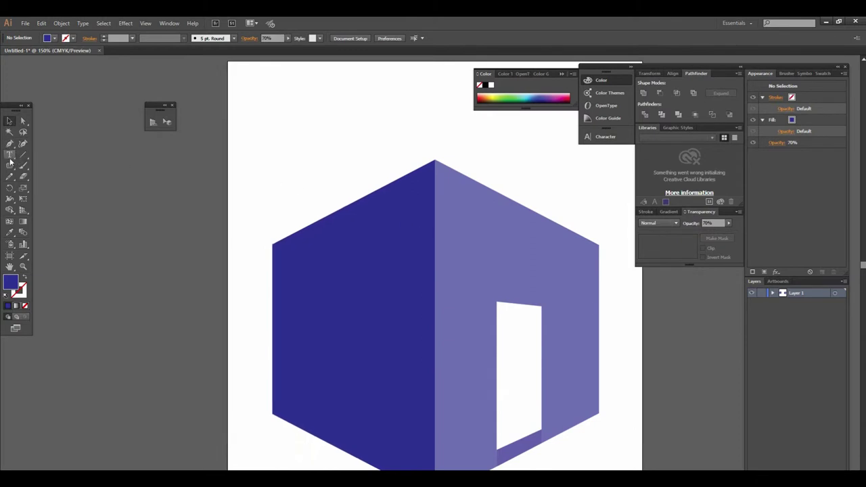
left_click_drag(10, 167, 39, 176)
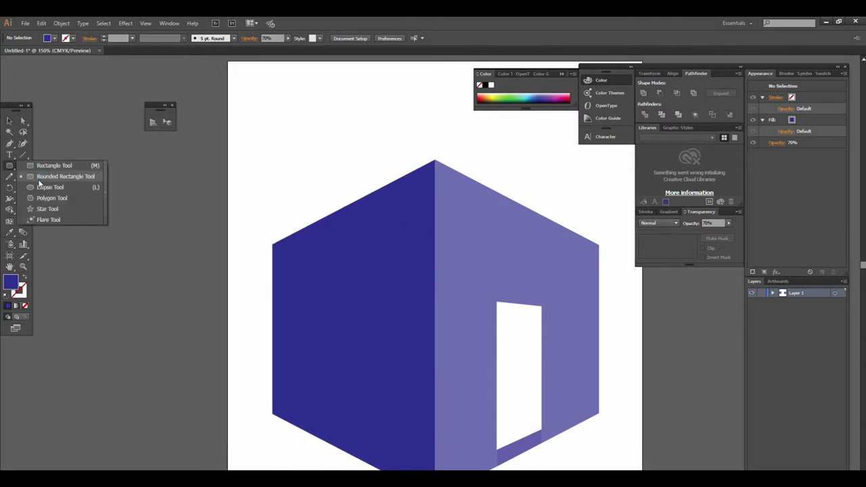
Step: Draw a tall rounded rectangle left of the block and round its corners fully into an oval
left_click_drag(106, 192, 165, 285)
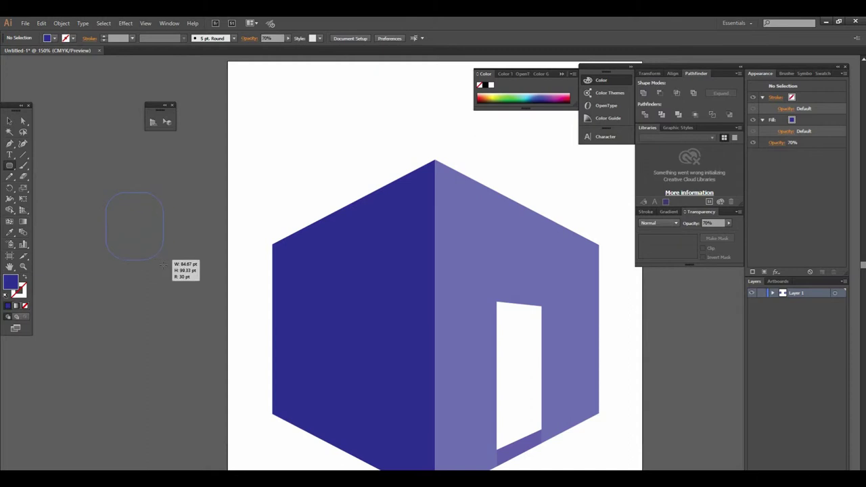
left_click_drag(165, 285, 187, 293)
key("ctrl+z")
left_click(5, 167)
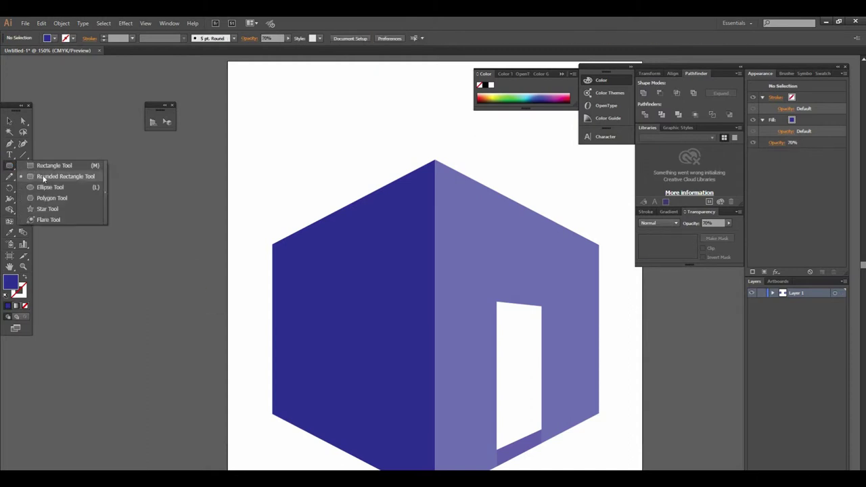
left_click(61, 176)
left_click_drag(93, 196, 217, 365)
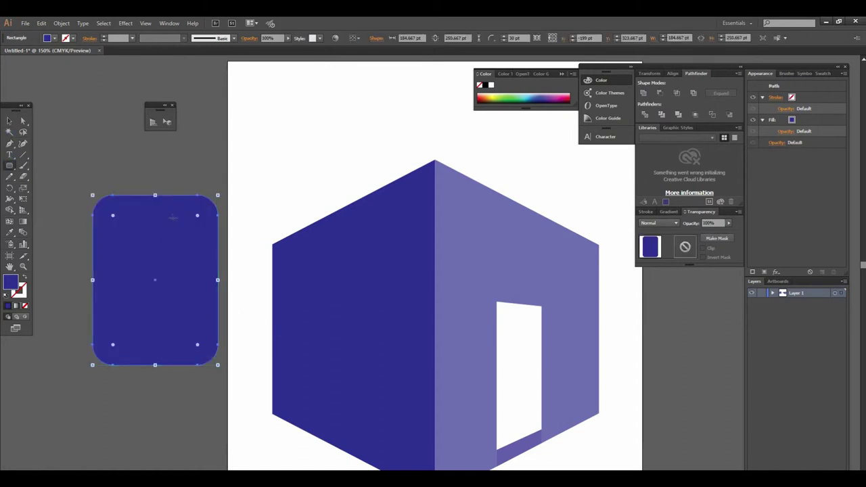
key("v")
left_click_drag(199, 216, 148, 236)
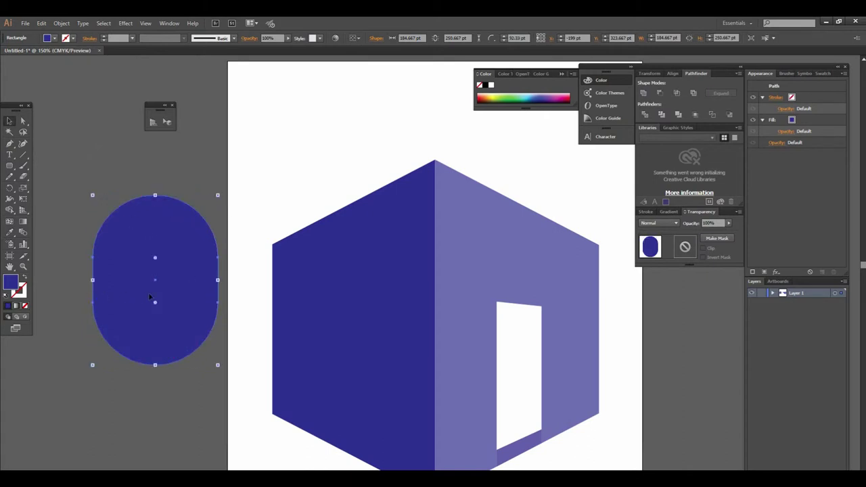
left_click_drag(10, 165, 42, 171)
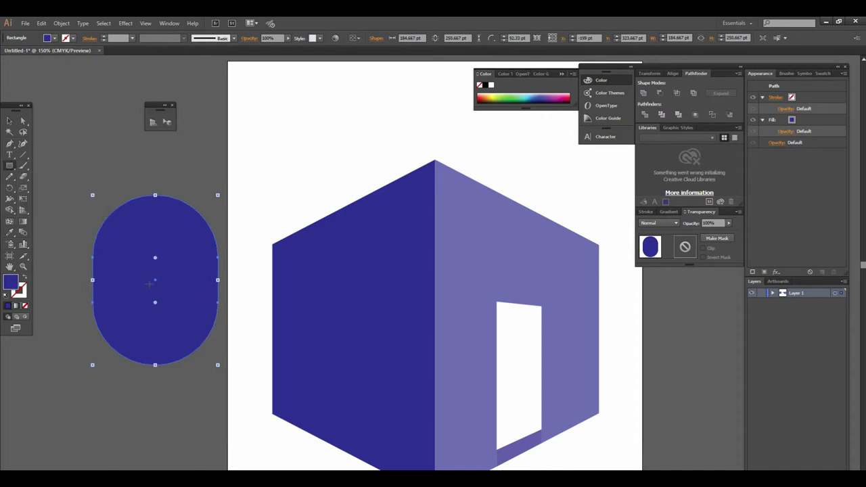
Step: Convert and delete the shape's bottom anchor to flatten its base into a half-dome
key("a")
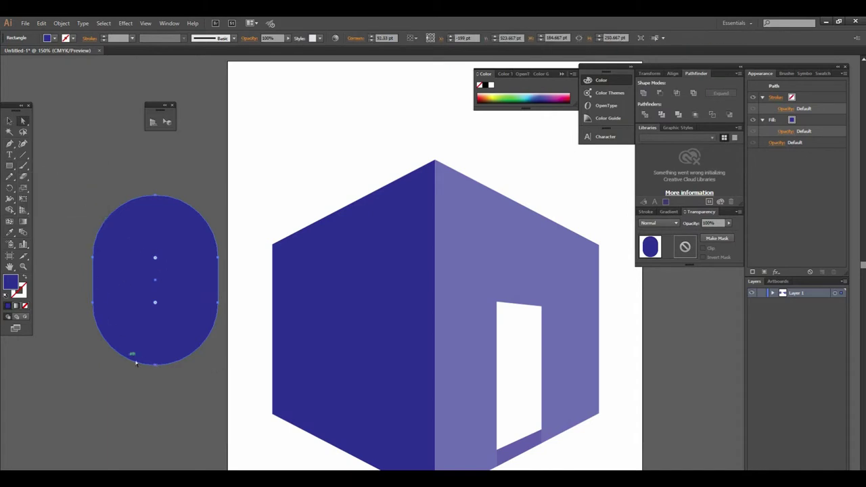
left_click(156, 363)
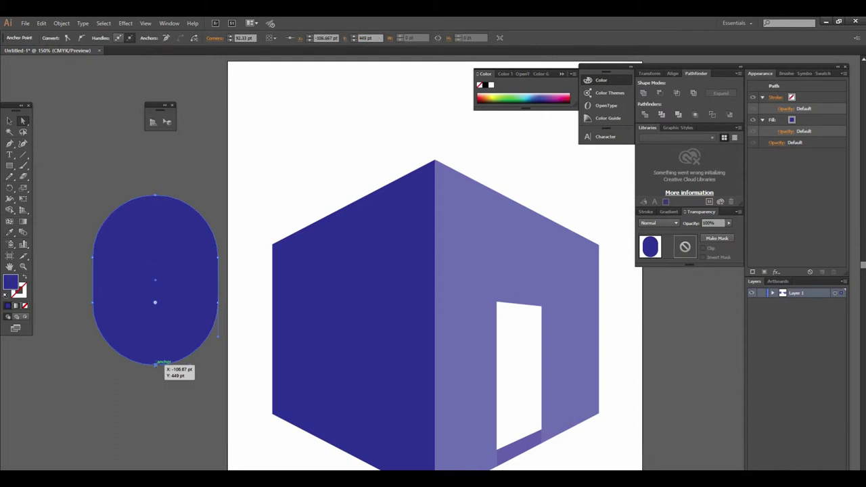
left_click(155, 366)
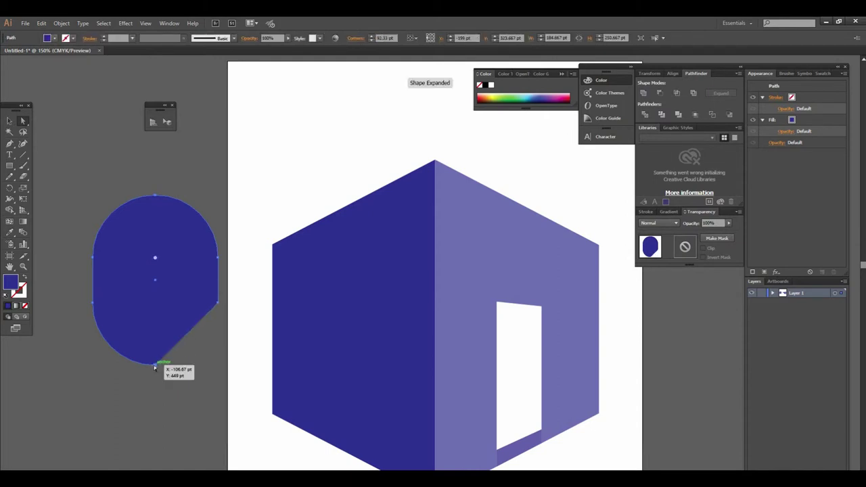
key("Delete")
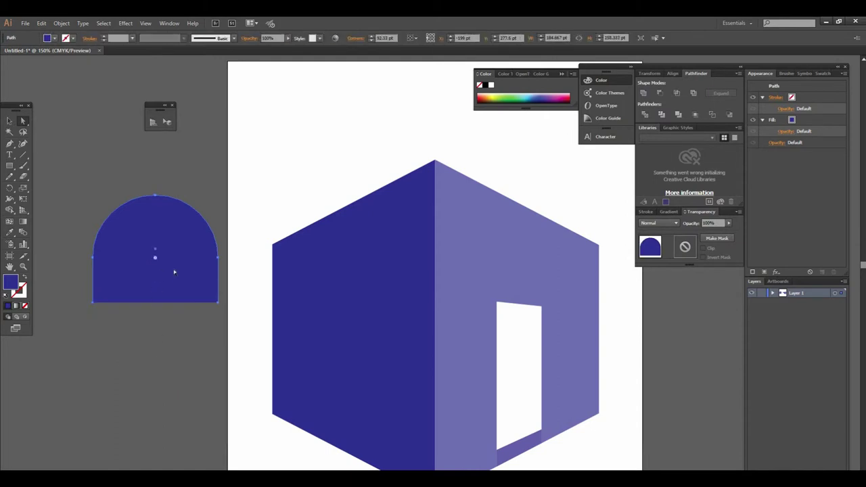
key("v")
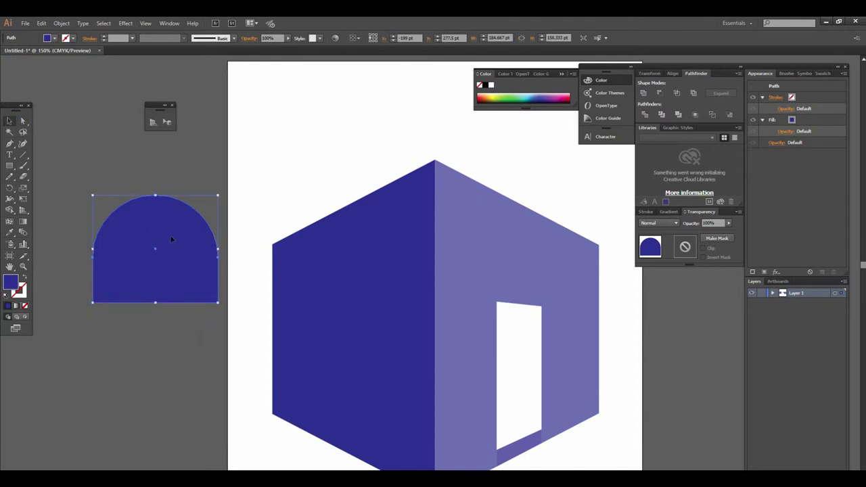
Step: Fill the half-dome cyan, nudge it up and right, and show the perspective grid
left_click(54, 39)
left_click(50, 55)
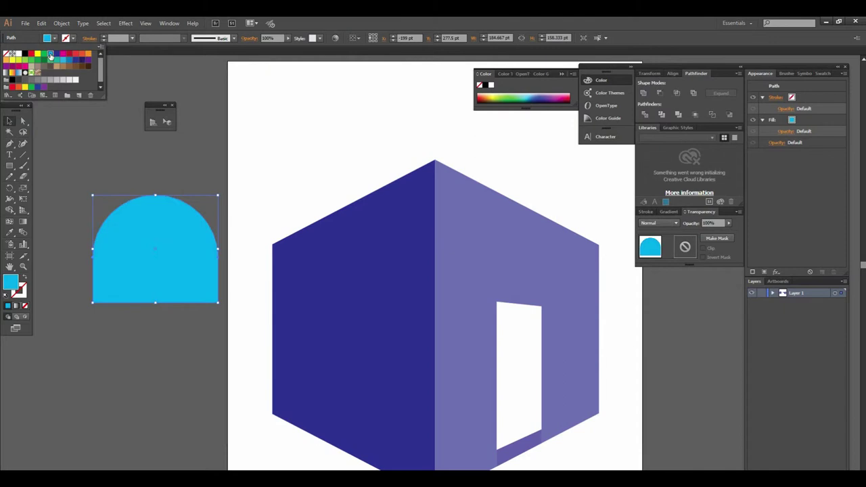
left_click(9, 122)
left_click(86, 160)
left_click_drag(177, 250, 192, 240)
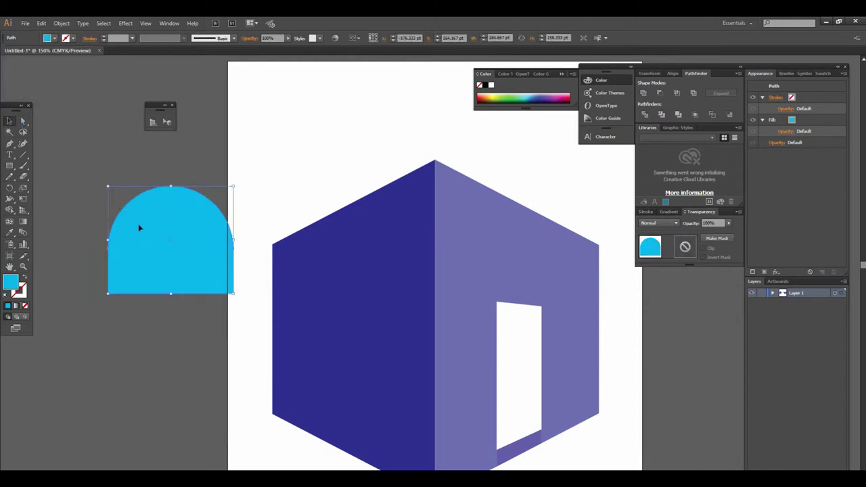
key("shift+p")
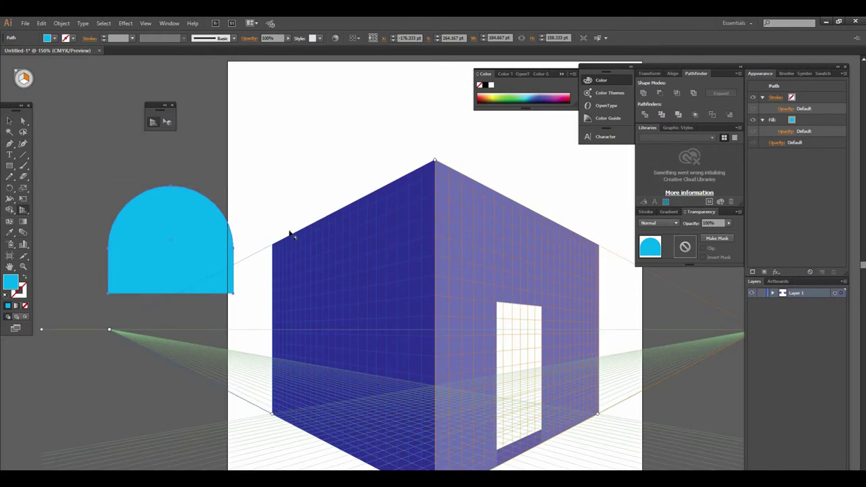
Step: Place the cyan arch onto the right wall's perspective plane and shrink it onto the wall top
left_click_drag(328, 273, 264, 272)
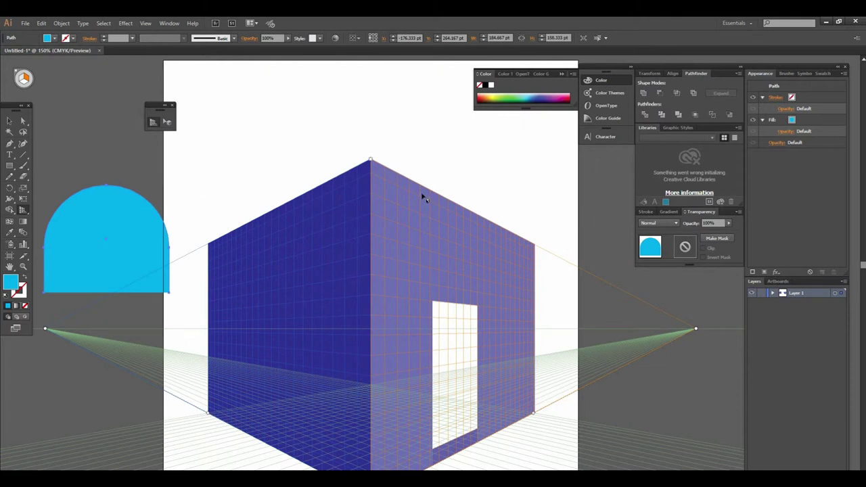
left_click(167, 123)
mouse_move(130, 226)
left_mouse_down()
mouse_move(391, 178)
mouse_move(420, 135)
left_mouse_up()
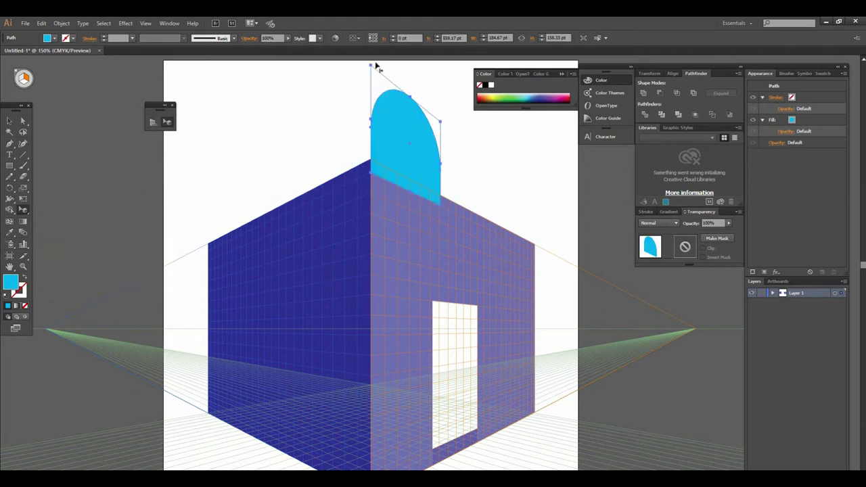
left_click_drag(370, 67, 404, 152)
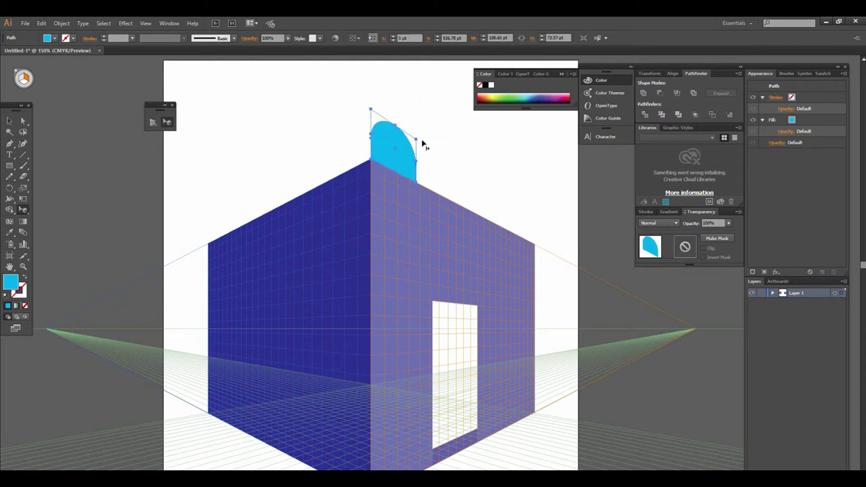
left_click_drag(371, 109, 391, 147)
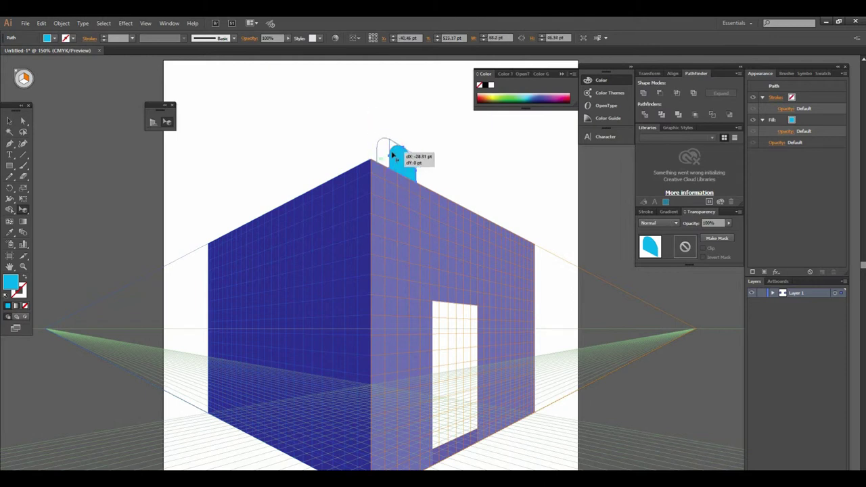
left_click(435, 166)
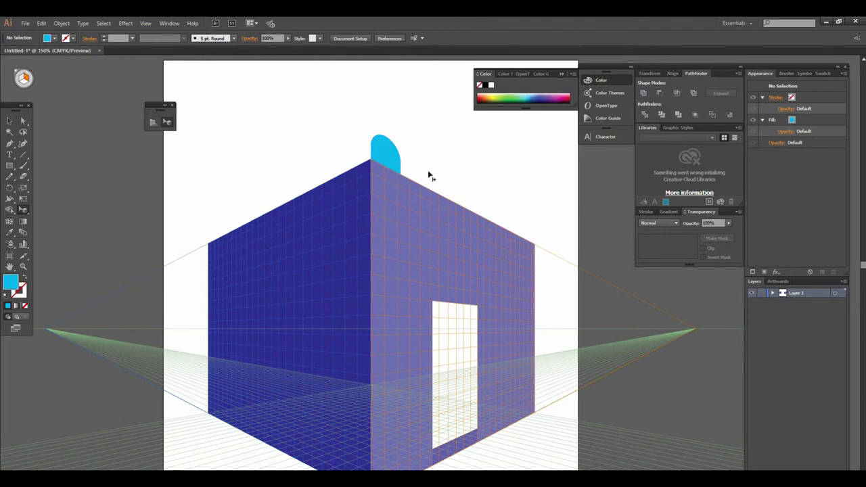
Step: Alt-drag three arch copies along the right wall's top edge, receding in perspective
left_click_drag(442, 194, 306, 184)
key("shift+v")
mouse_move(270, 157)
left_mouse_down()
mouse_move(294, 165)
mouse_move(300, 180)
left_mouse_up()
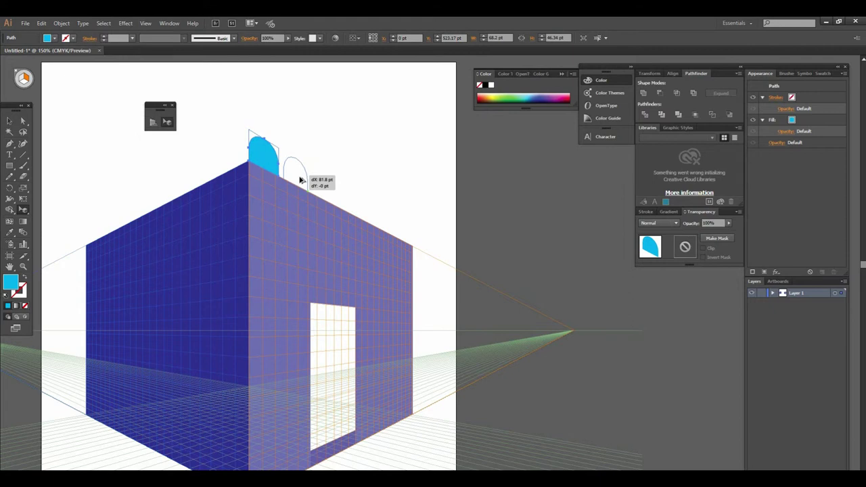
left_click_drag(302, 176, 350, 205)
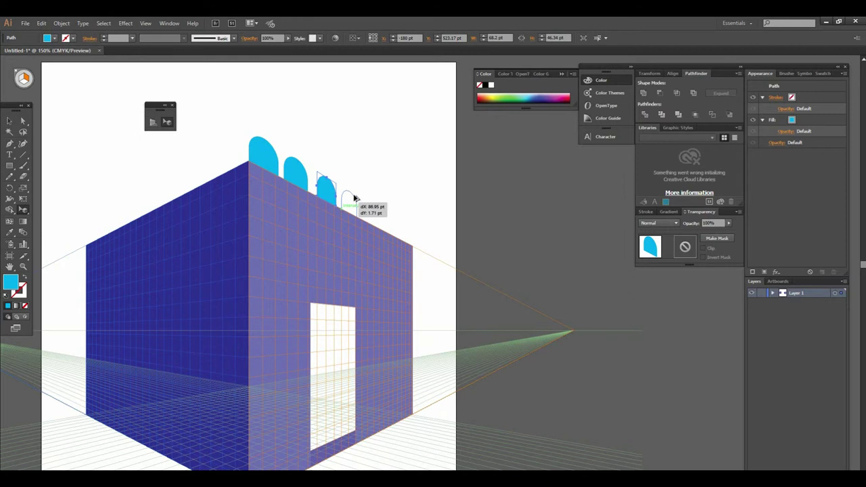
left_click_drag(353, 200, 406, 235)
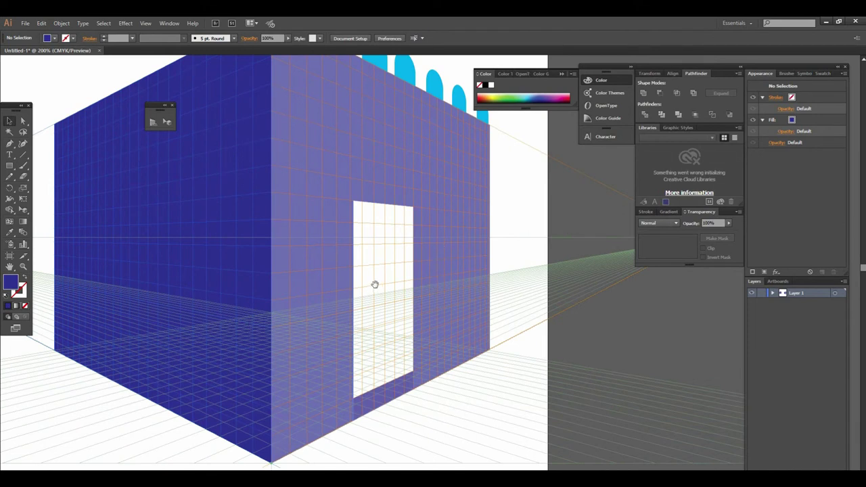
left_click_drag(374, 284, 421, 299)
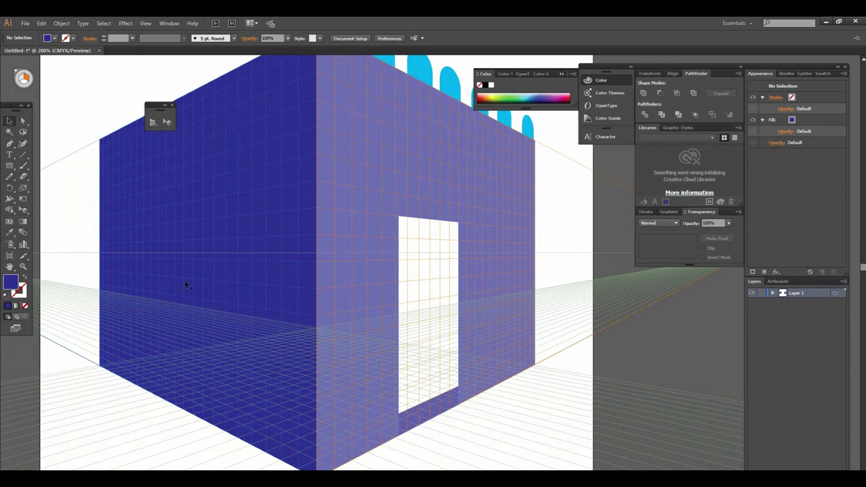
Step: Draw a thin perspective rectangle down the doorway's right edge, then deselect and reframe the view
left_click(11, 168)
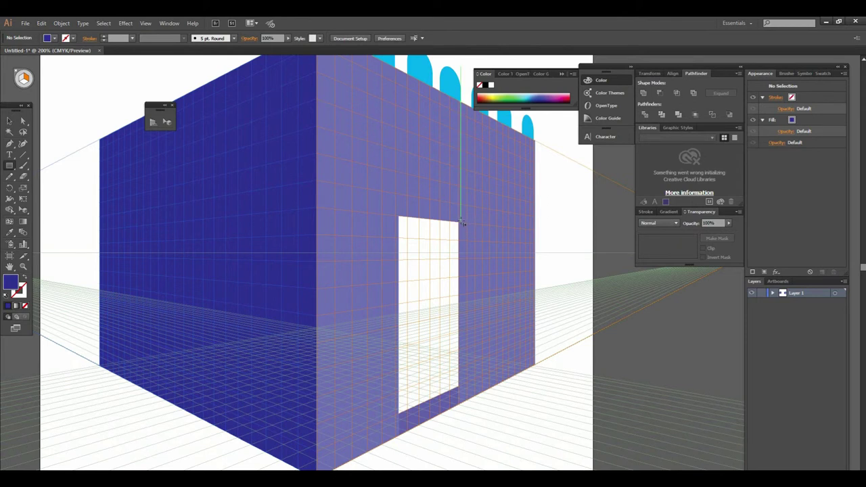
mouse_move(460, 223)
left_mouse_down()
mouse_move(446, 389)
mouse_move(454, 391)
left_mouse_up()
left_click(9, 121)
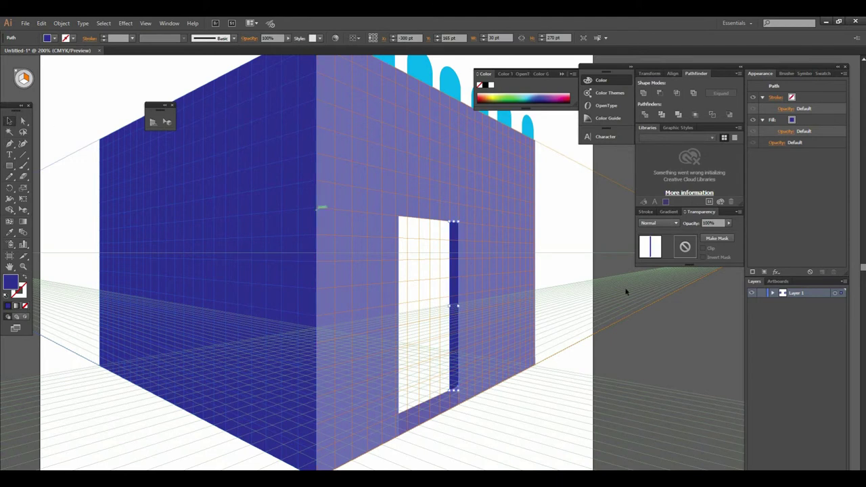
left_click(657, 329)
mouse_move(483, 270)
left_mouse_down()
mouse_move(443, 272)
mouse_move(427, 284)
left_mouse_up()
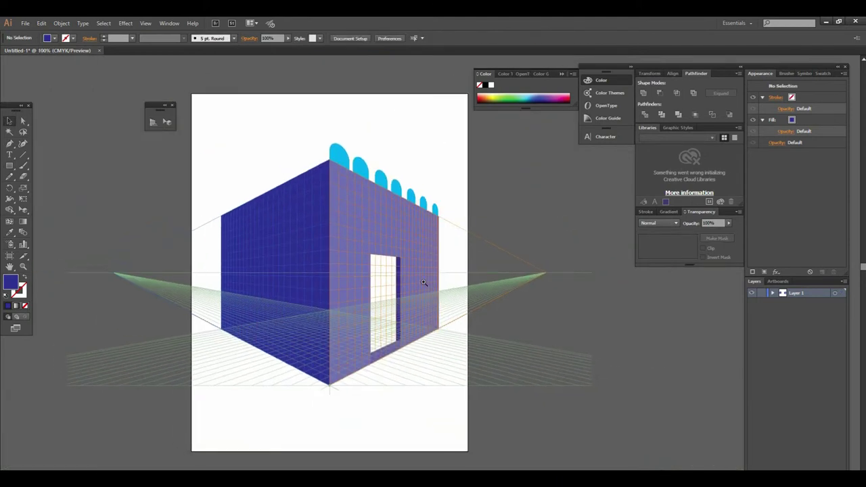
left_click(417, 281)
scroll(410, 257, "up", 5)
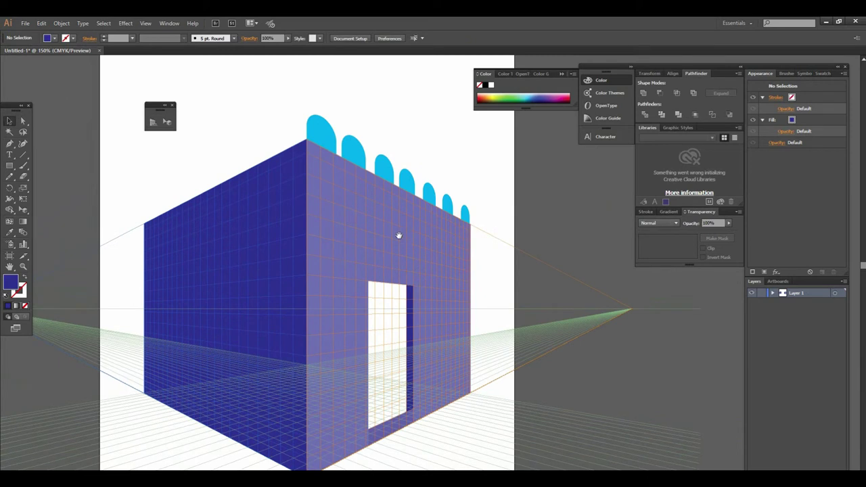
left_click(398, 263)
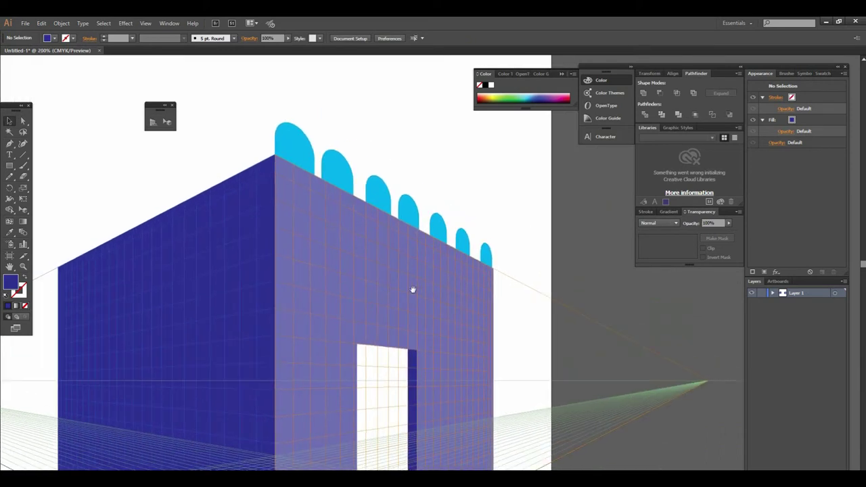
left_click(437, 269, "alt")
left_click(437, 269, "alt")
left_click_drag(441, 280, 514, 292)
left_click(461, 286, "alt")
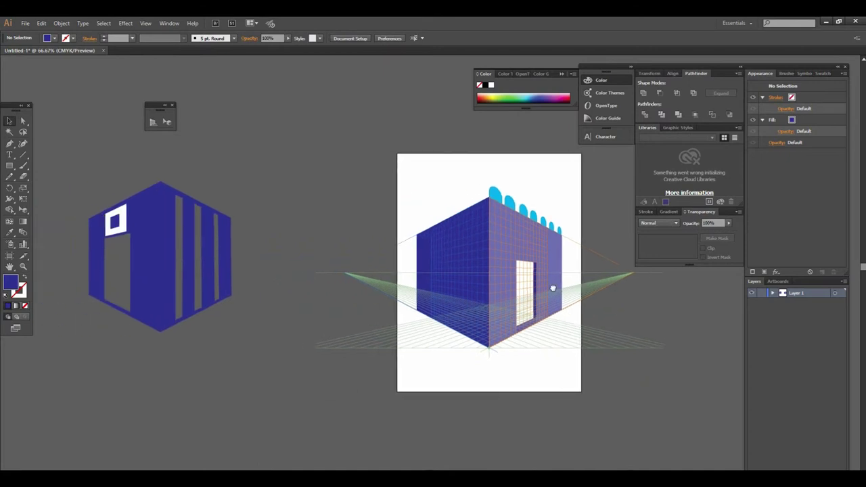
left_click(514, 293, "alt")
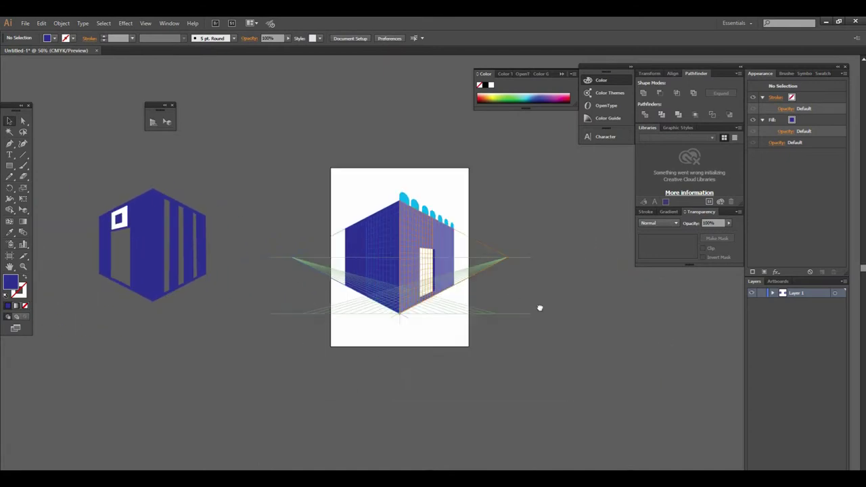
left_click(535, 284)
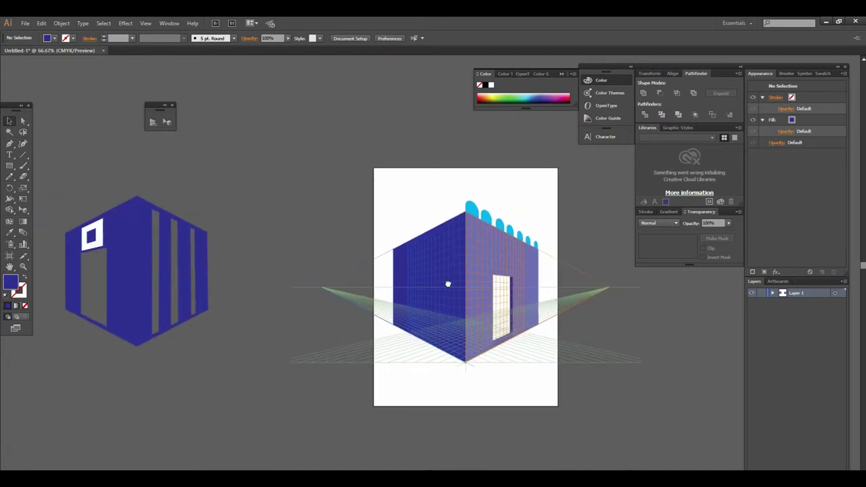
left_click_drag(439, 284, 506, 283)
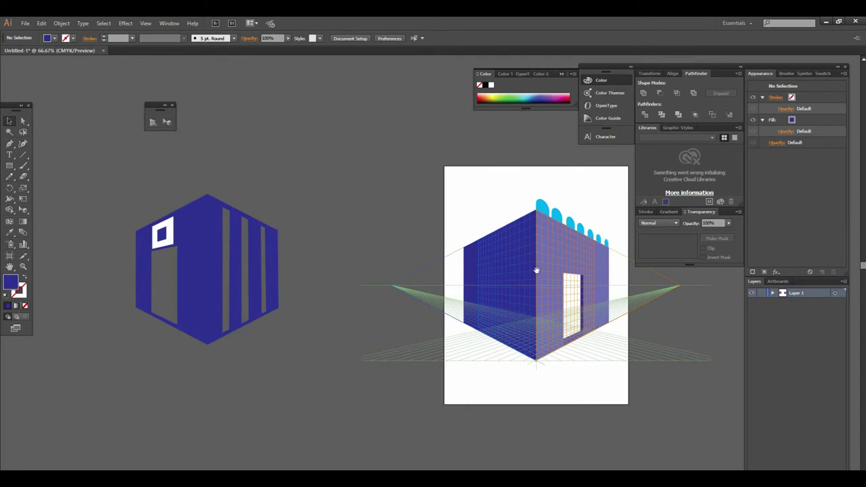
key("ctrl+1")
left_click_drag(510, 277, 482, 275)
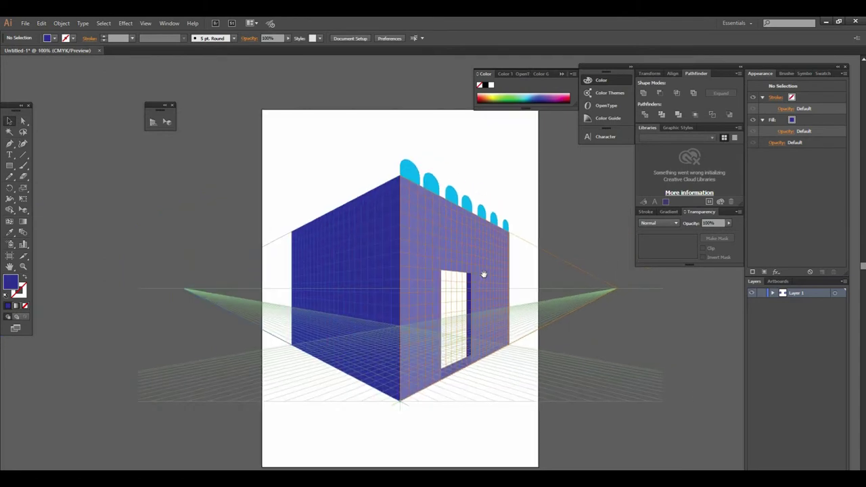
key("ctrl+minus")
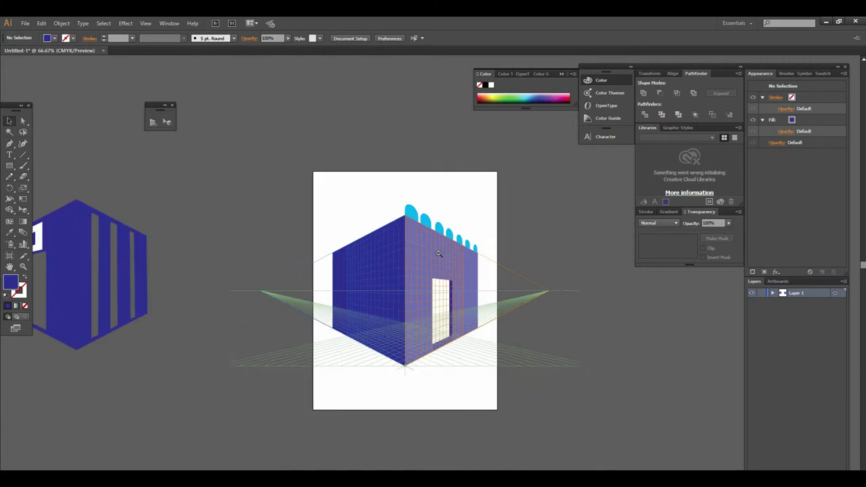
key("ctrl+minus")
left_click(431, 254)
left_click(406, 249)
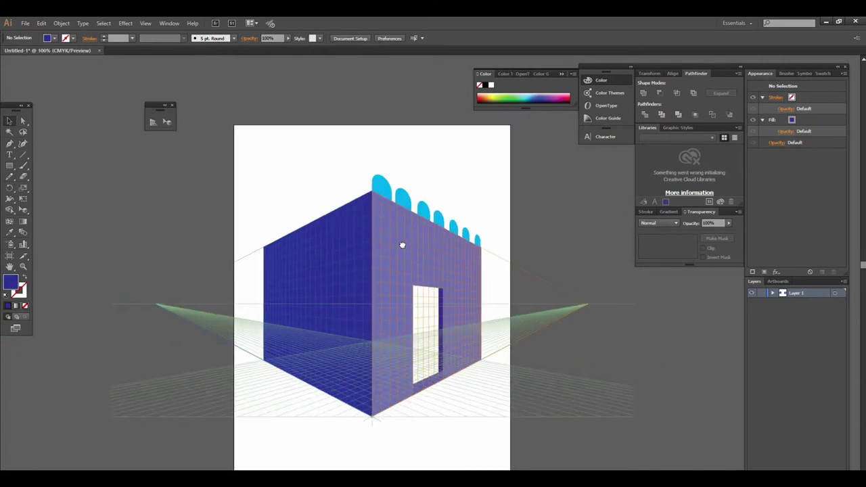
key("ctrl+minus")
key("ctrl+minus")
key("shift+v")
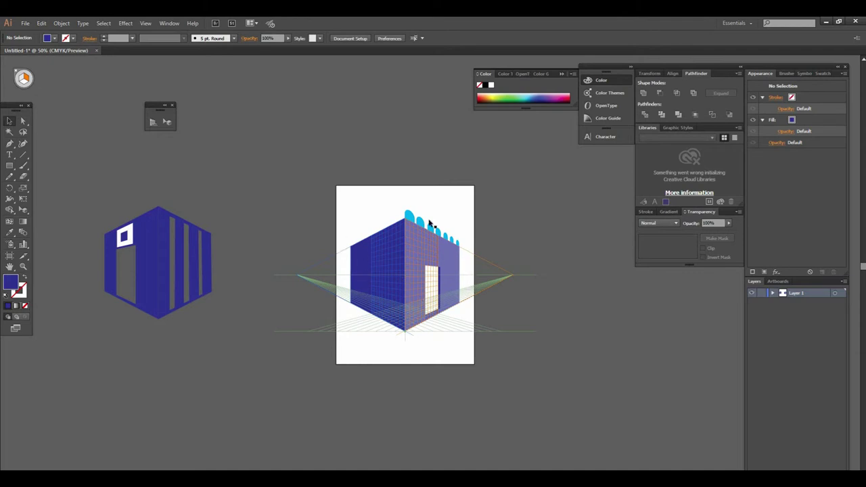
key("z")
left_click(441, 279)
left_click_drag(441, 277, 428, 303)
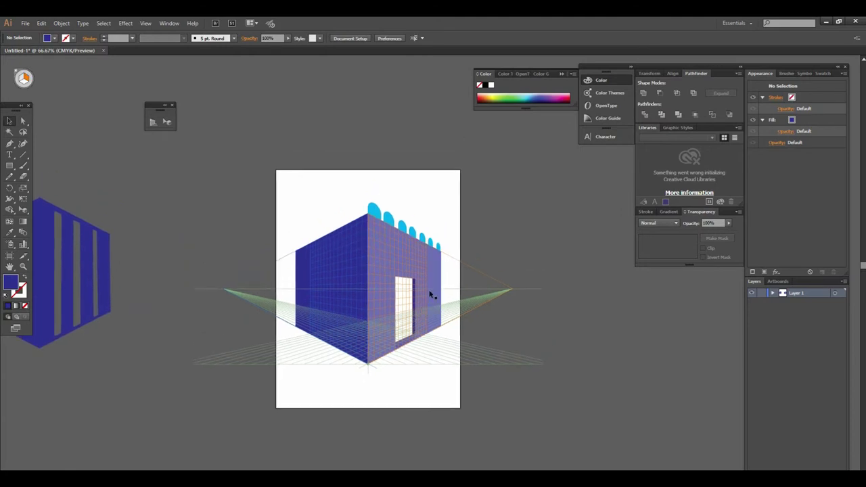
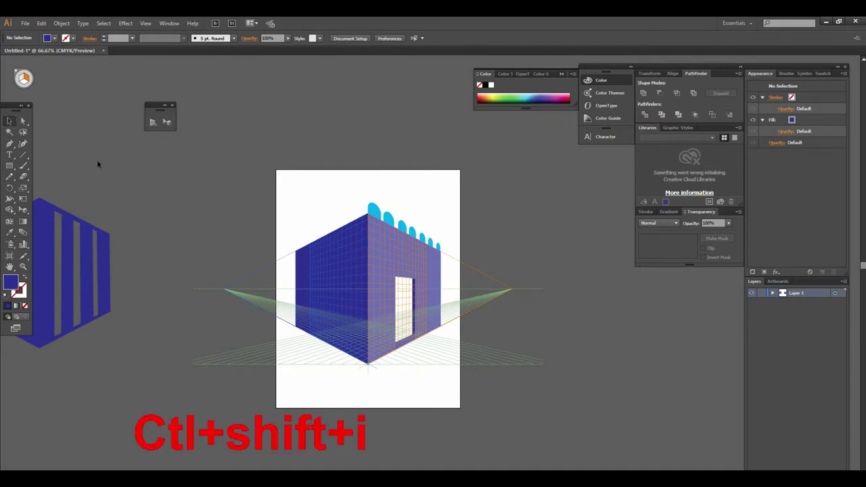
Step: Hide the perspective grid and move the building artwork off the artboard
key("ctrl+shift+i")
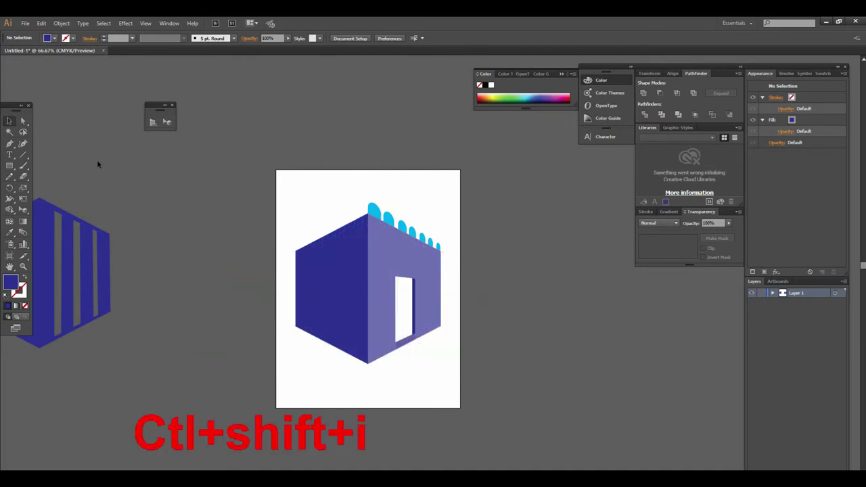
left_click(266, 236, "alt")
left_click_drag(266, 236, 505, 277)
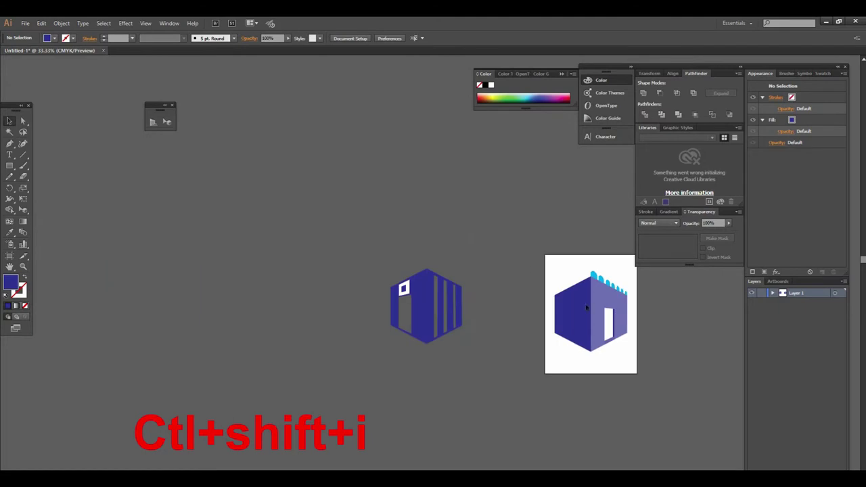
left_click_drag(608, 332, 307, 328)
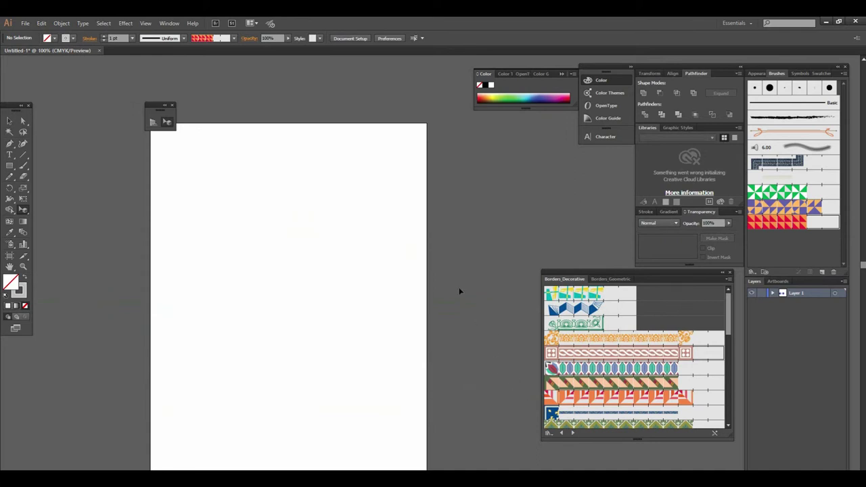
Step: Draw a wide rectangle with the rope-pattern border brush and a light grey fill
left_click(592, 353)
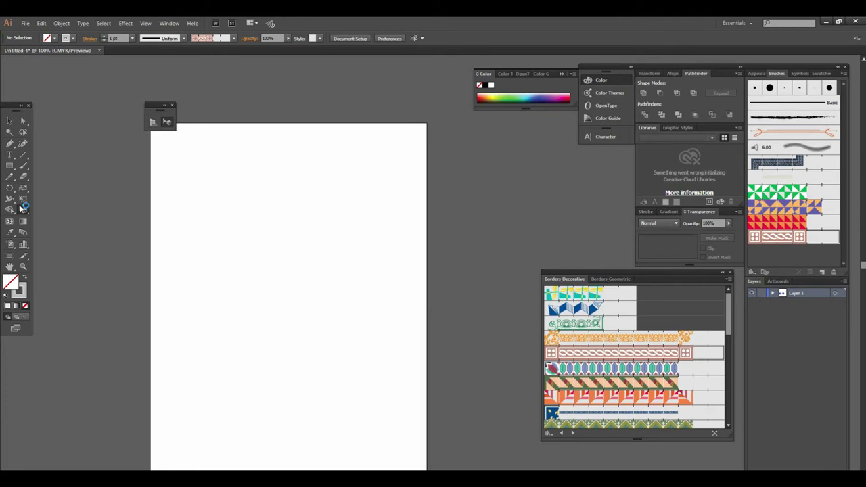
left_click(22, 177)
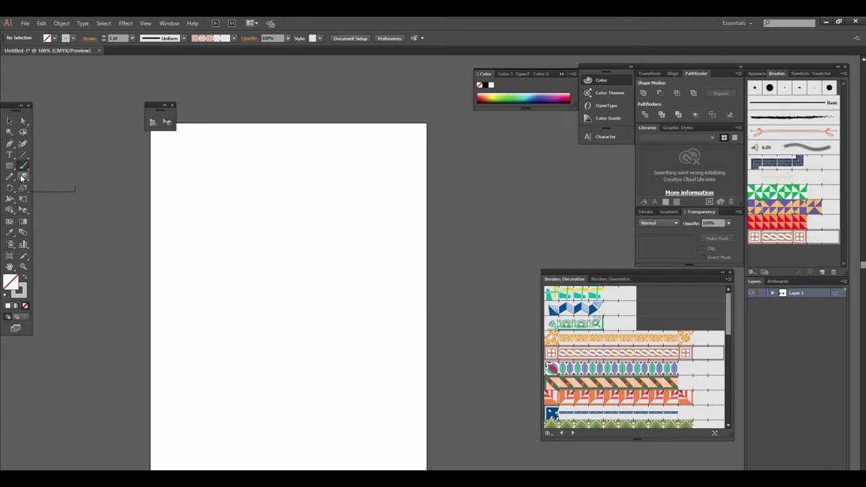
left_click_drag(213, 118, 427, 201)
left_click(761, 236)
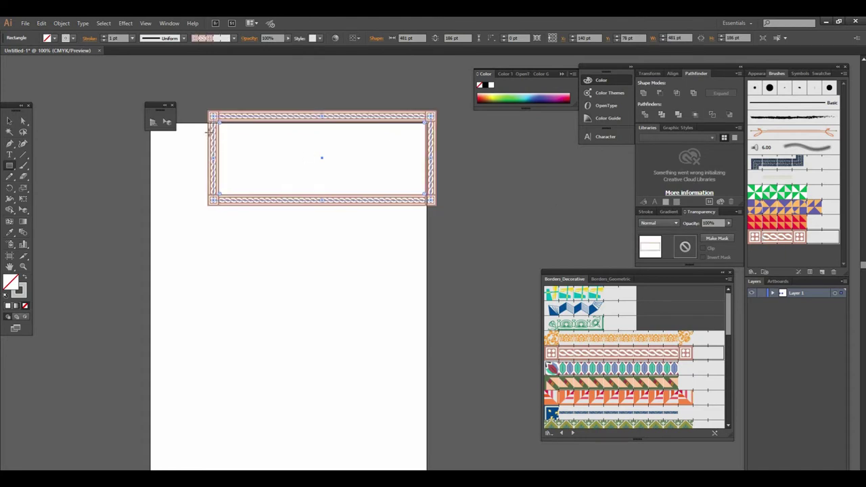
left_click(53, 39)
left_click(57, 79)
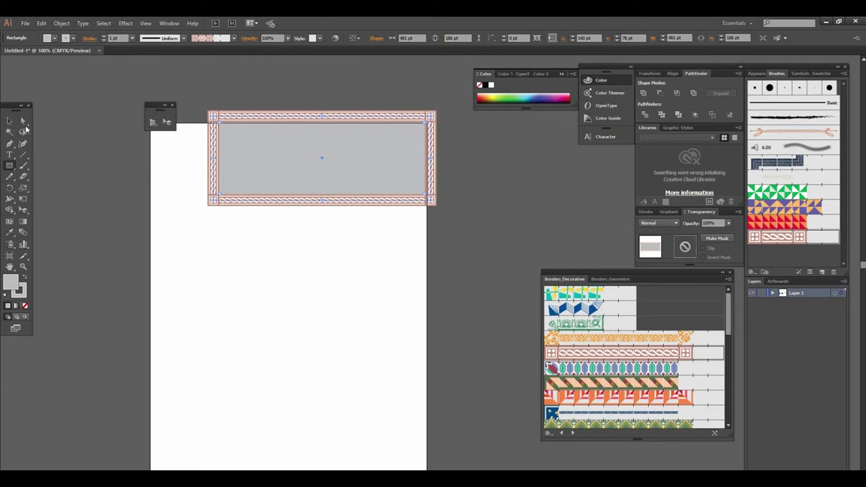
Step: Alt-drag a copy of the bordered rectangle above the artboard and show the perspective grid
left_click(9, 120)
left_click(273, 232)
mouse_move(273, 232)
left_mouse_down()
mouse_move(324, 311)
mouse_move(298, 175)
left_mouse_up()
left_click(393, 296, "ctrl+alt")
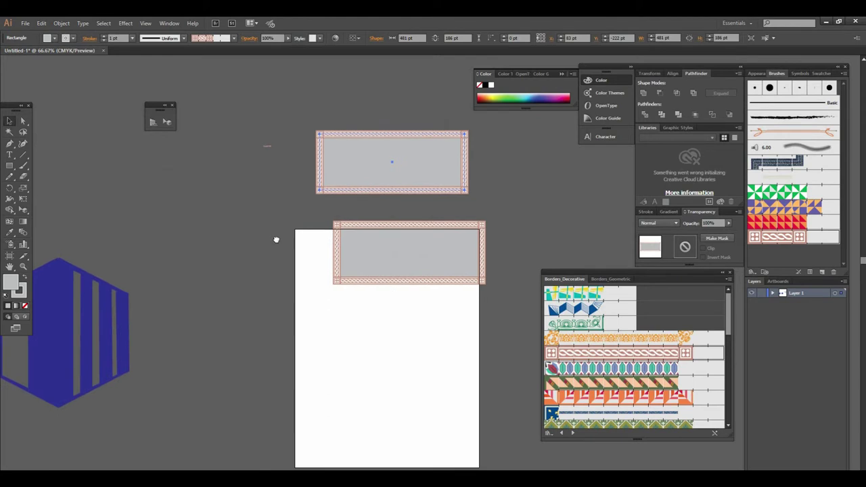
left_click_drag(448, 326, 326, 259)
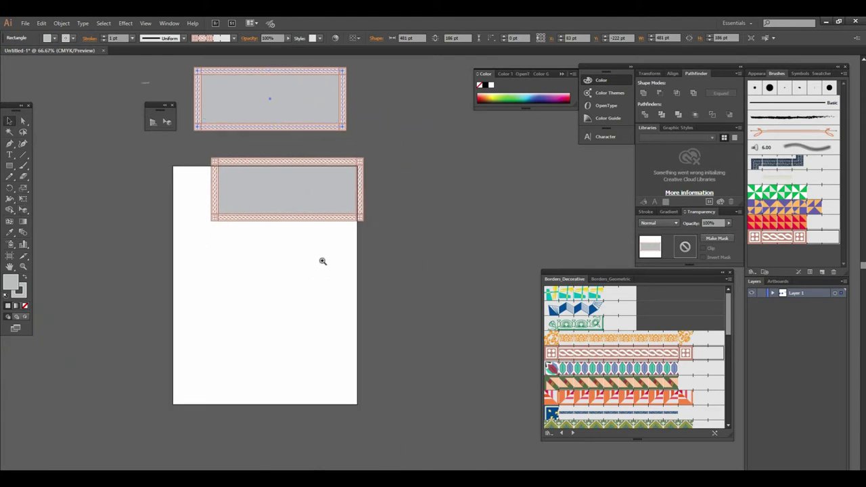
left_click(322, 261)
left_click_drag(175, 243, 98, 236)
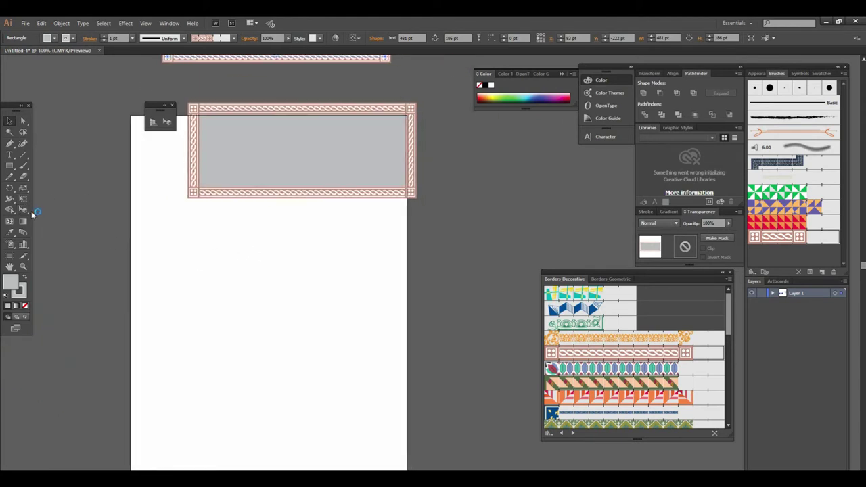
key("shift+p")
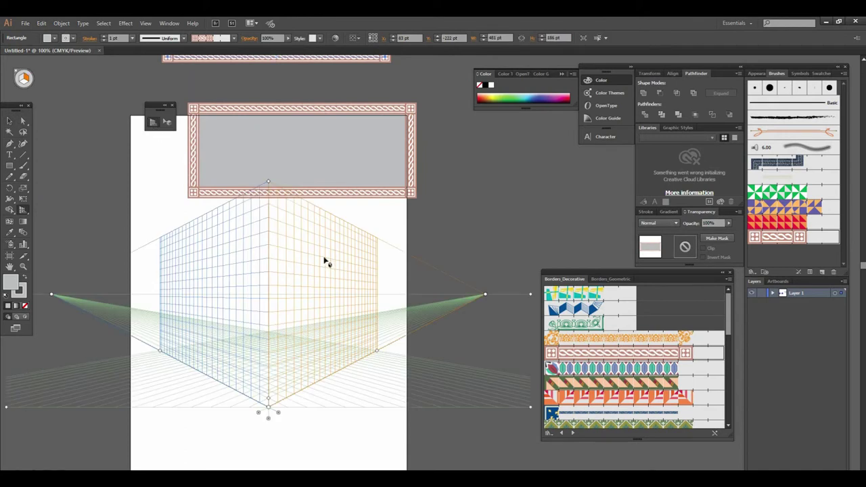
Step: Drag the lower bordered rectangle onto the right perspective plane with Perspective Selection
left_click_drag(363, 174, 384, 218)
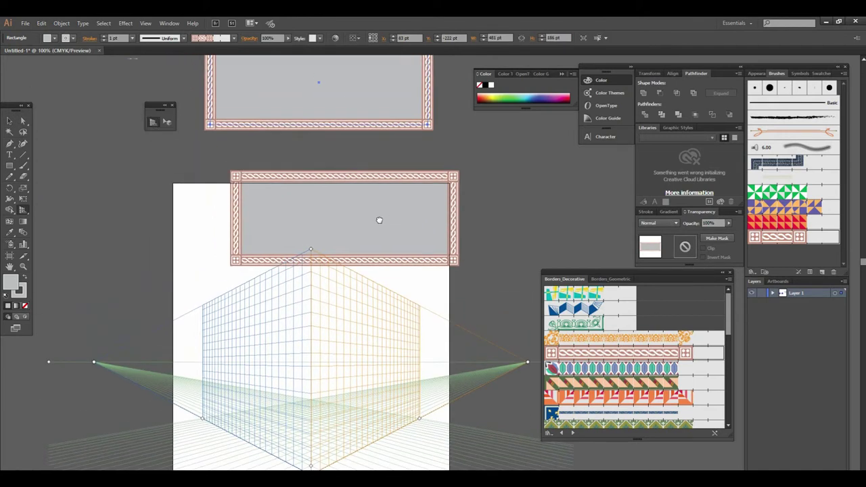
left_click(9, 121)
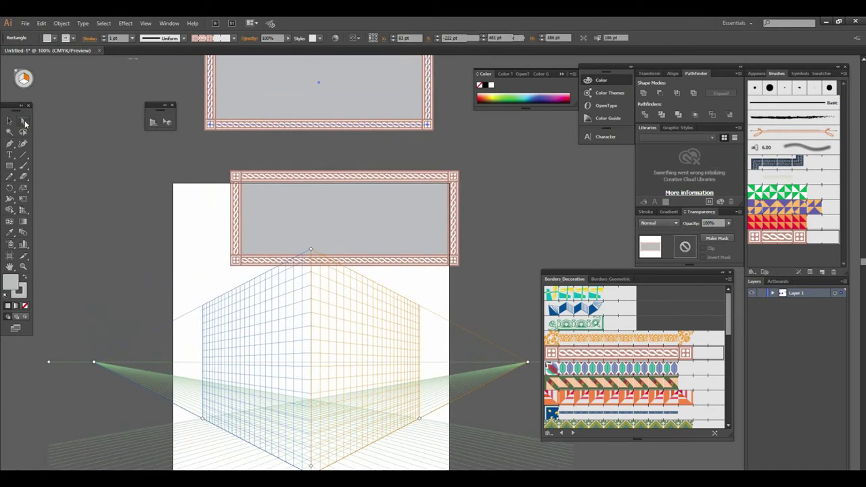
left_click(350, 234)
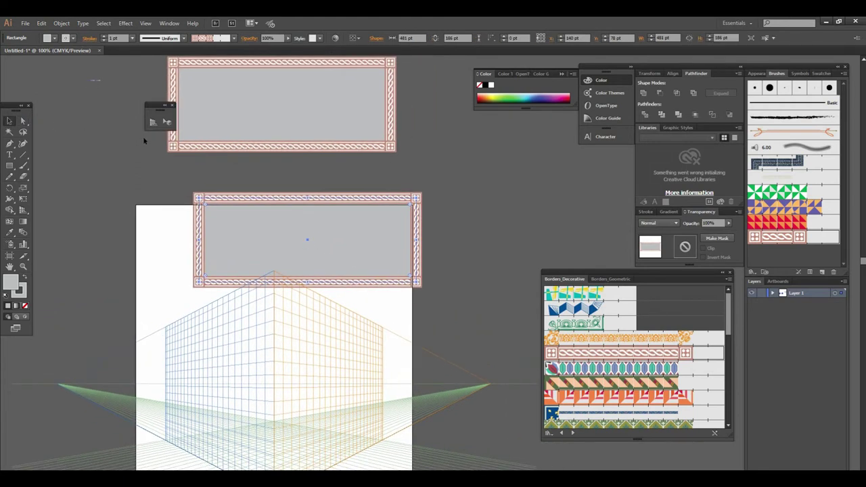
left_click(167, 122)
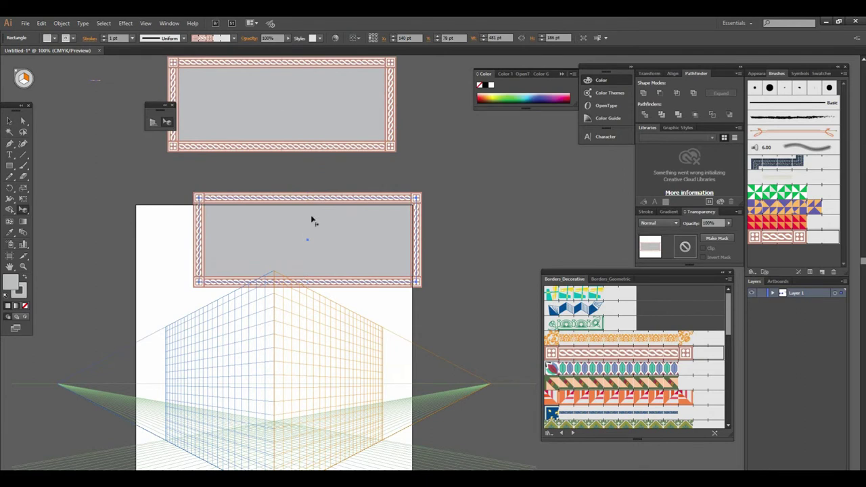
left_click_drag(323, 231, 335, 328)
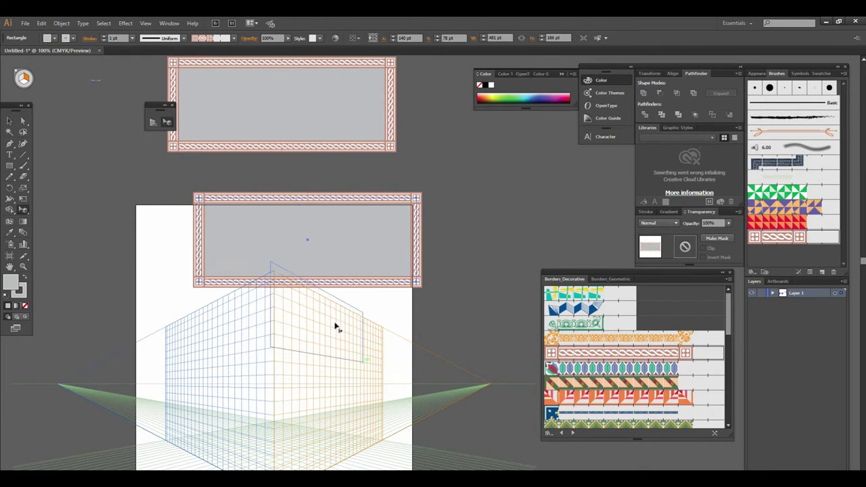
left_click_drag(335, 328, 340, 332)
Step: Stretch the panel's corners along the plane toward the right vanishing point
mouse_move(256, 280)
left_mouse_down()
mouse_move(280, 296)
mouse_move(360, 311)
mouse_move(376, 296)
mouse_move(359, 303)
left_mouse_up()
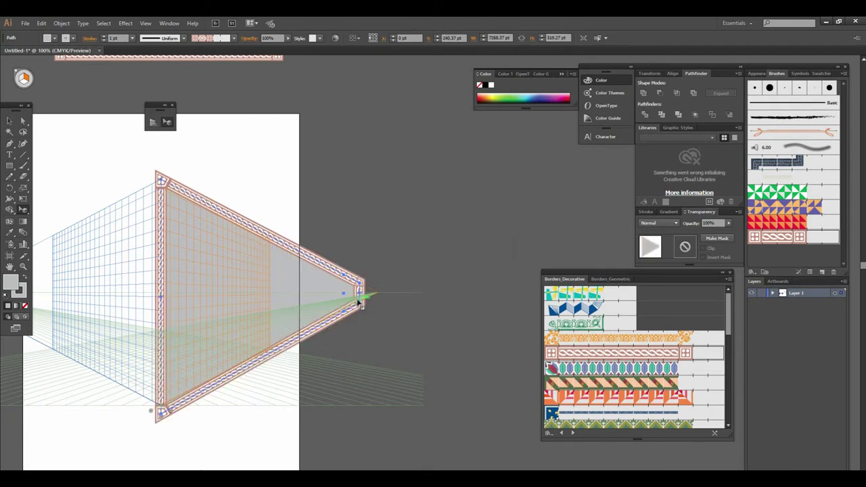
left_click_drag(160, 419, 163, 421)
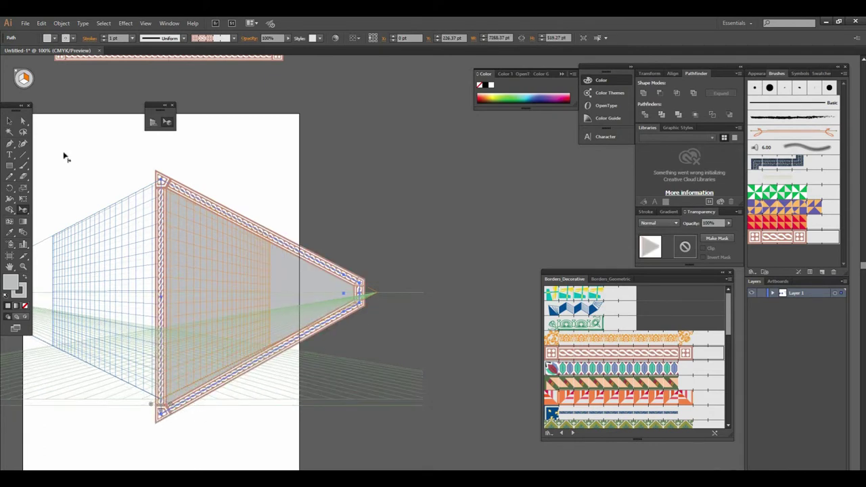
left_click(22, 121)
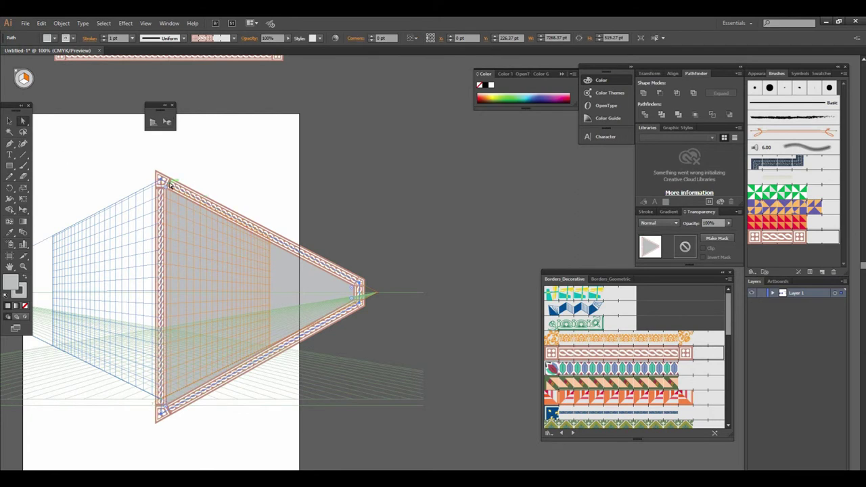
left_click(175, 196)
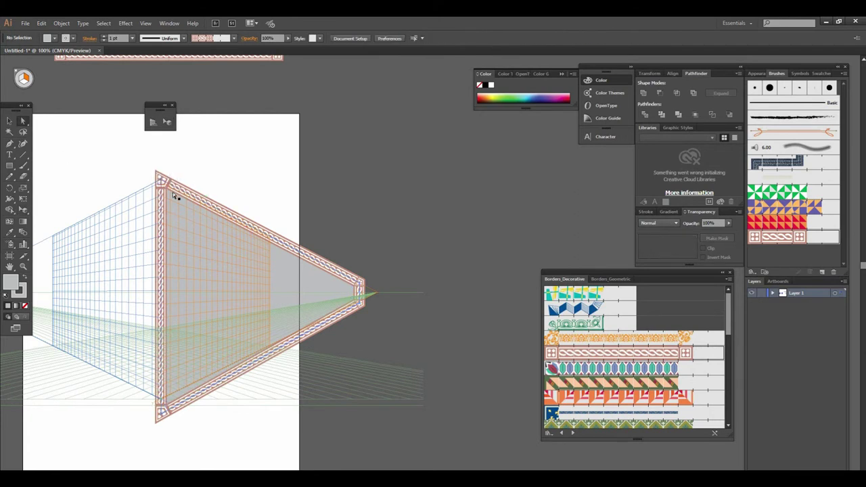
Step: Raise the panel's bottom-left anchor point slightly and zoom in to check the shape
left_click(163, 418)
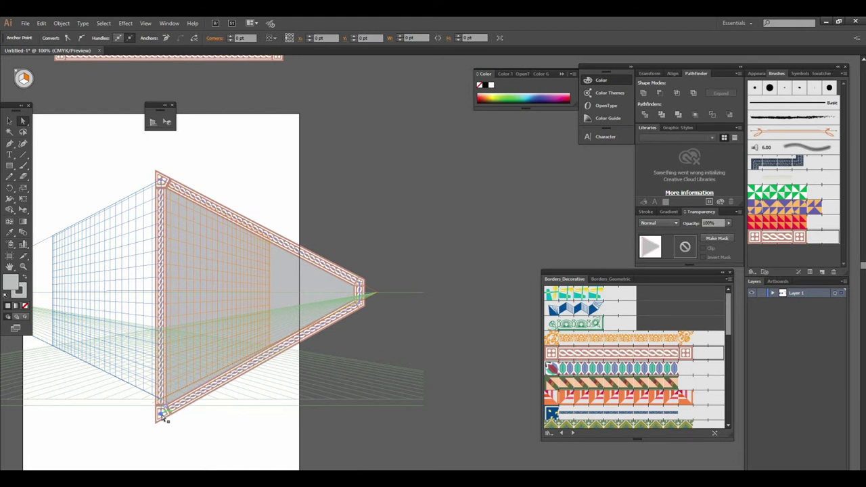
left_click_drag(161, 411, 162, 399)
mouse_move(223, 338)
left_mouse_down()
mouse_move(321, 354)
mouse_move(429, 333)
left_mouse_up()
left_click(494, 323)
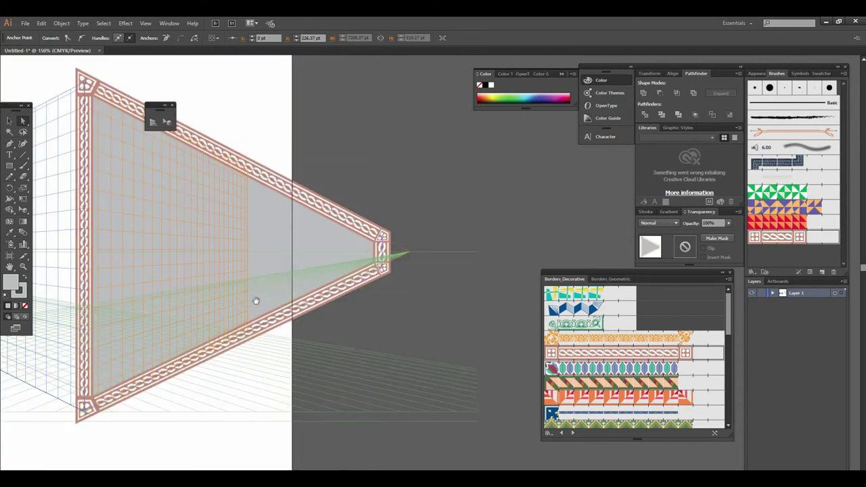
left_click_drag(255, 299, 373, 342)
left_click(281, 296, "alt")
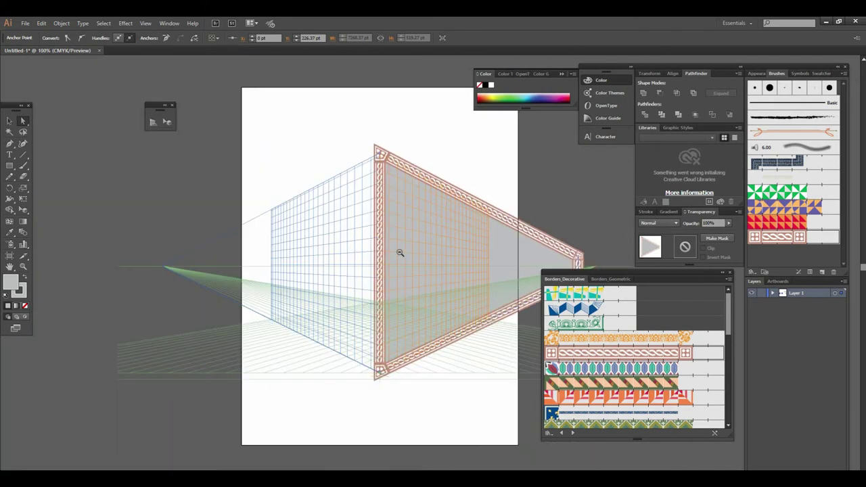
Step: Zoom out and select the spare bordered rectangle above the artboard
left_click(399, 252, "alt")
left_click_drag(400, 252, 315, 305)
key("shift+v")
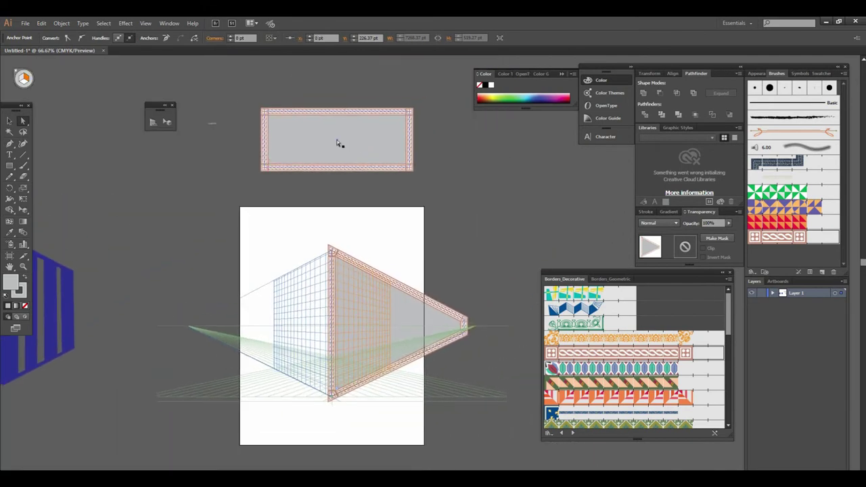
left_click(8, 120)
left_click(317, 144)
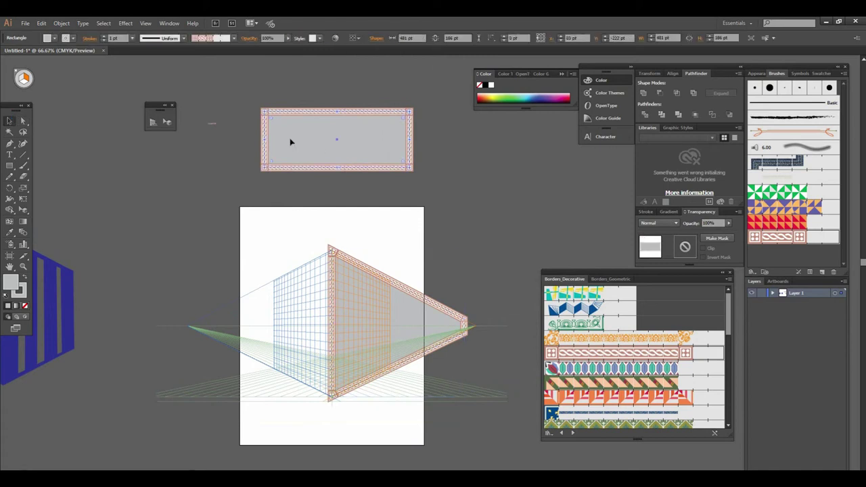
left_click(22, 78)
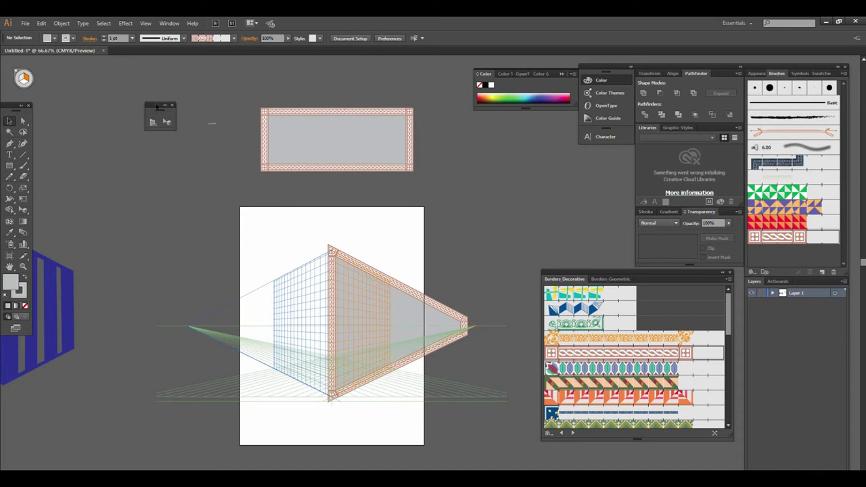
left_click(169, 121)
left_click(294, 140)
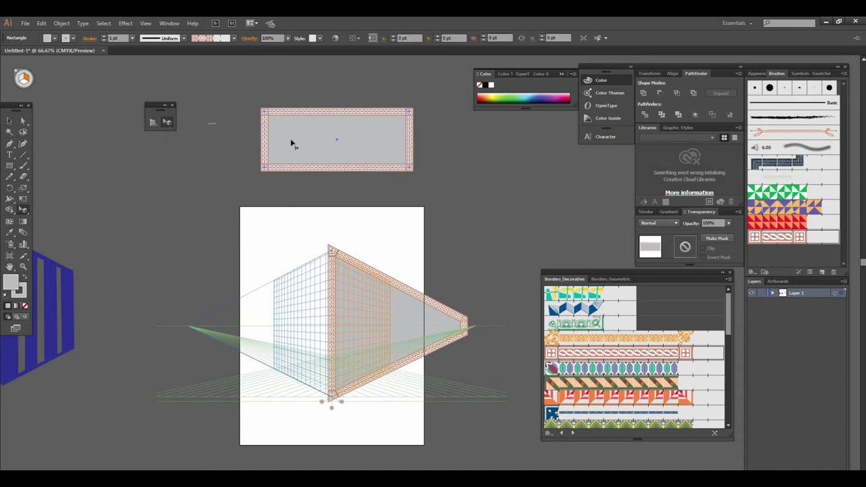
left_click(20, 79)
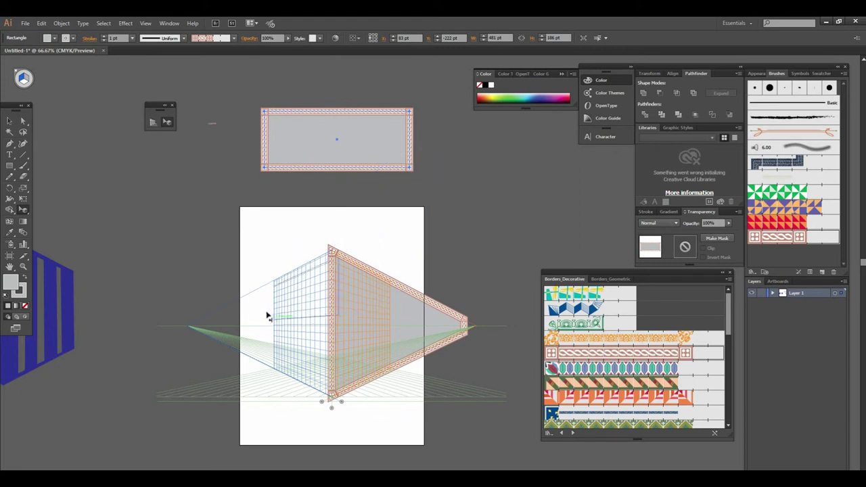
left_click_drag(275, 242, 275, 306)
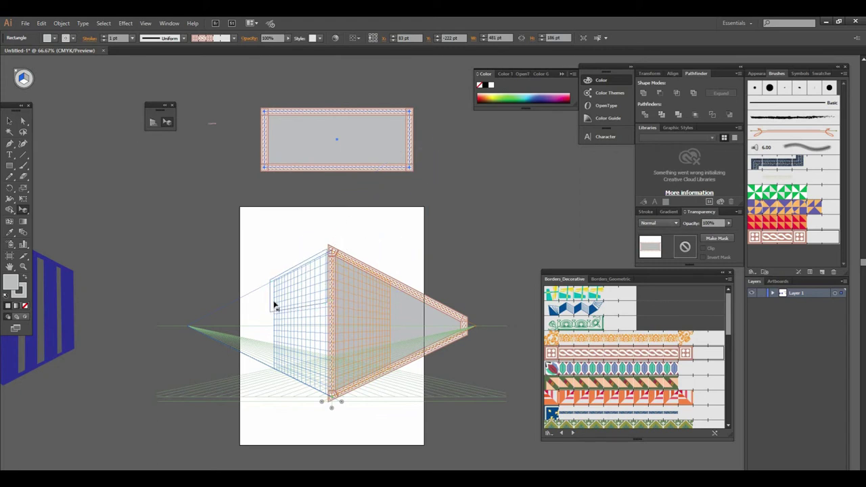
left_click_drag(275, 305, 202, 336)
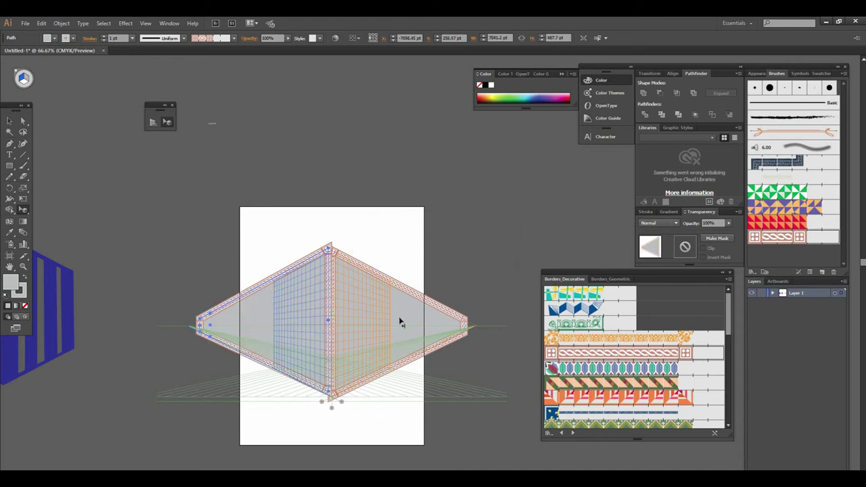
left_click(386, 303)
left_click_drag(375, 299, 264, 309)
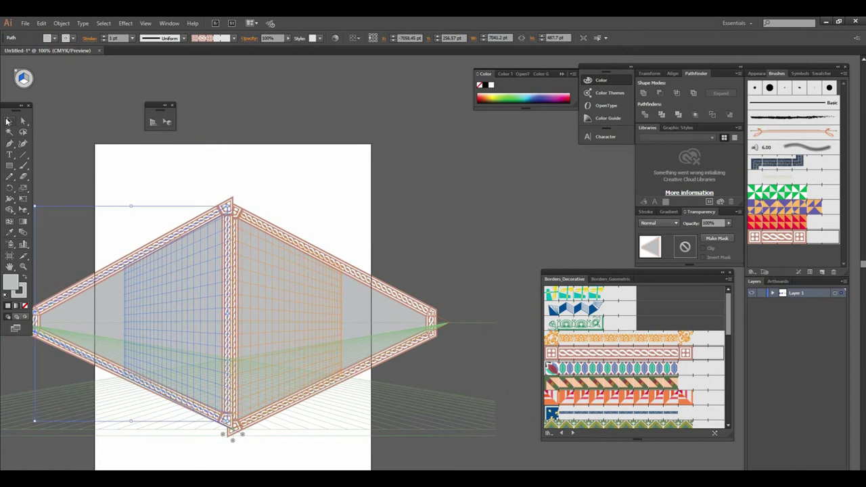
key("ctrl+=")
left_click_drag(310, 255, 202, 202)
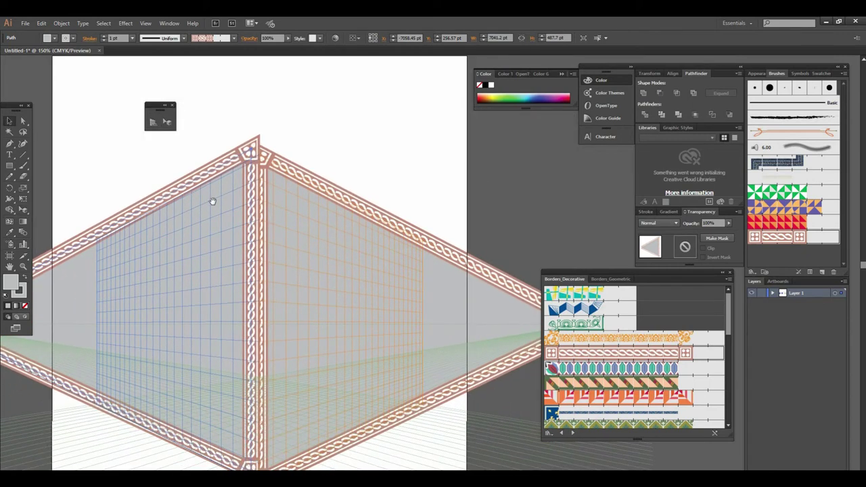
key("ctrl+shift+a")
key("ctrl+minus")
key("ctrl+minus")
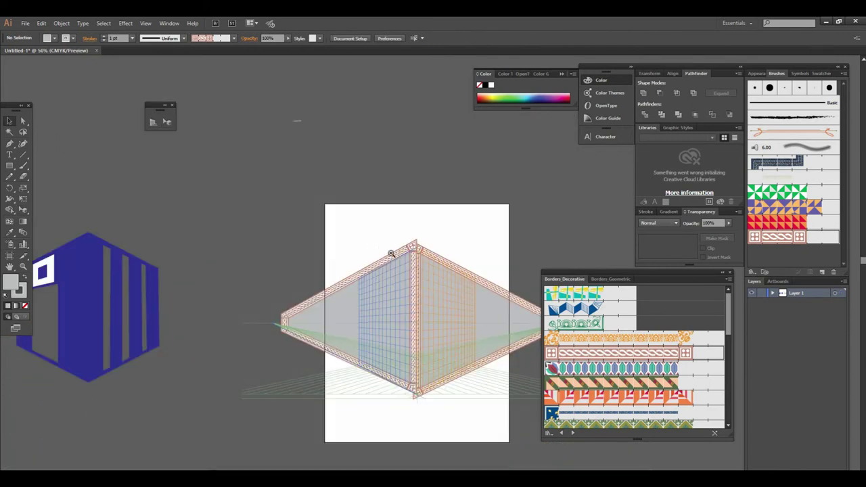
key("ctrl+minus")
Step: Zoom out to reveal the blue buildings and hide the perspective grid
key("shift+v")
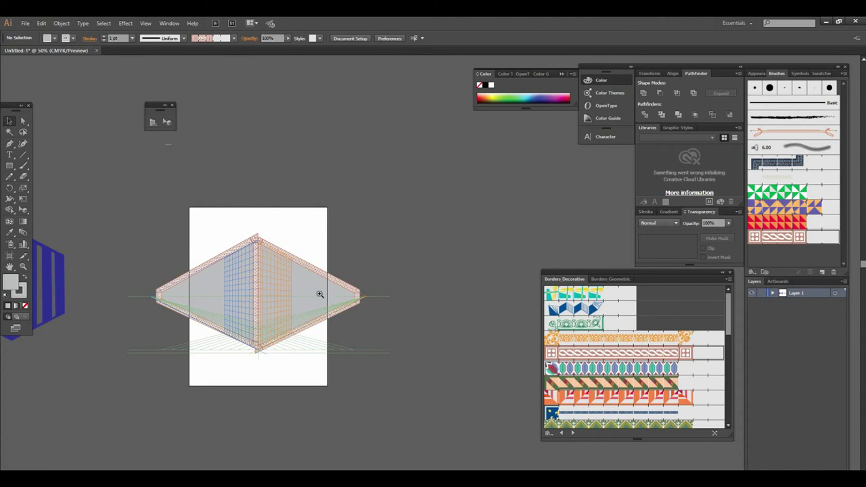
scroll(412, 304, "up", 1)
left_click(372, 299, "alt")
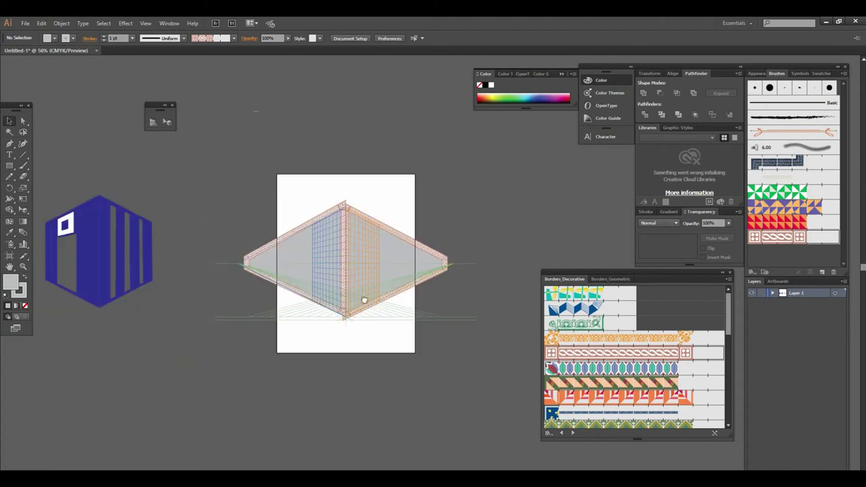
left_click(377, 299, "alt")
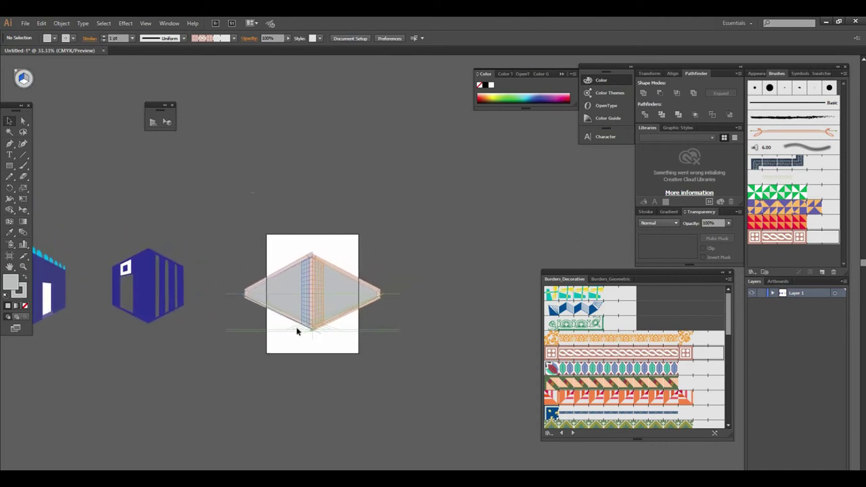
key("ctrl+shift+i")
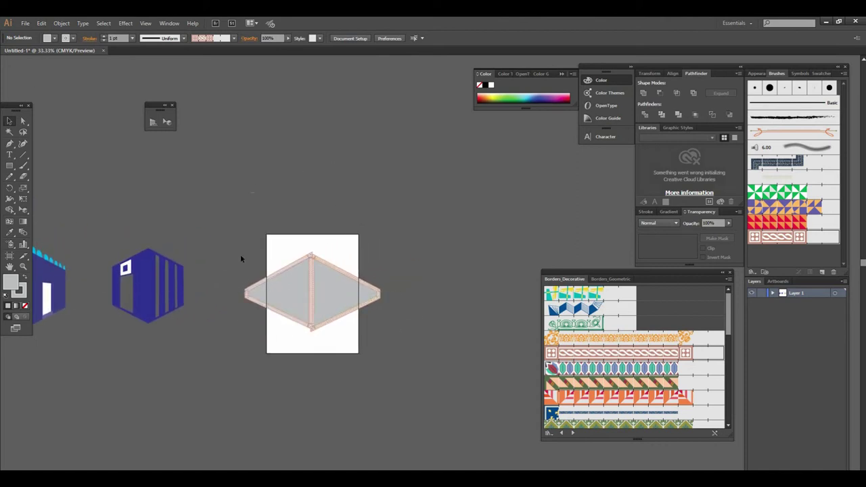
Step: Move the diamond panel up-right off the artboard and zoom in on the blank page
left_click_drag(342, 312, 520, 236)
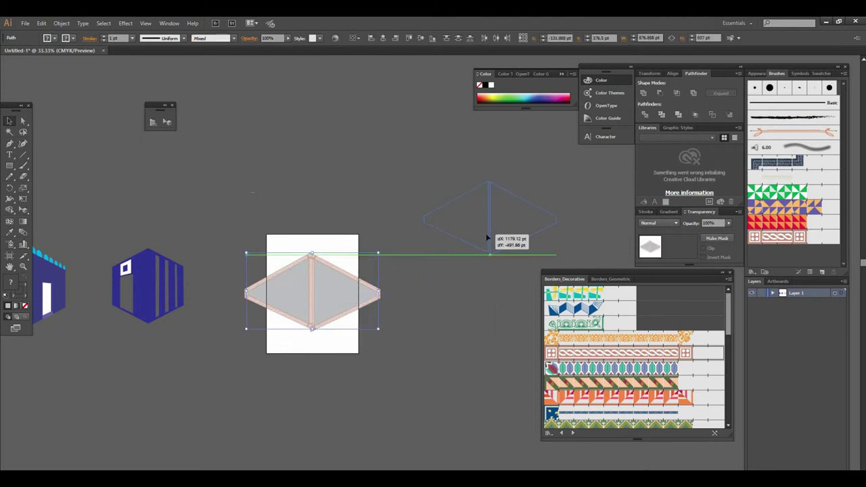
left_click(439, 322)
key("z")
left_click(378, 284)
left_click(348, 283)
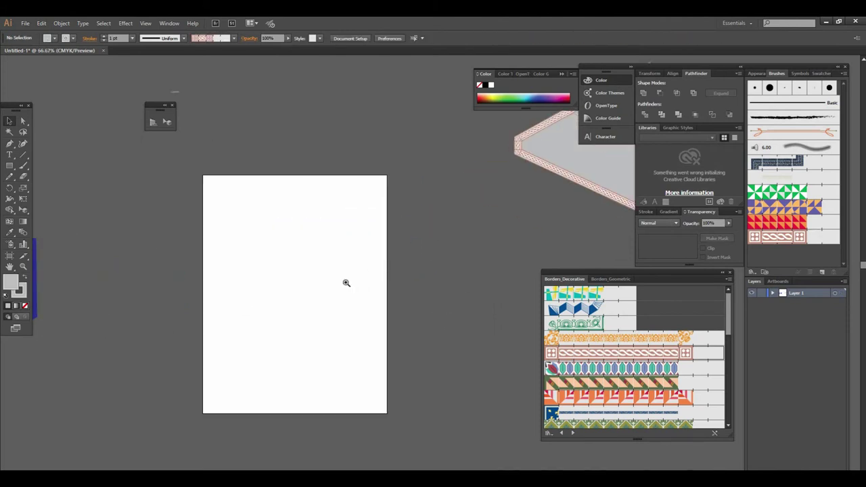
left_click(346, 283)
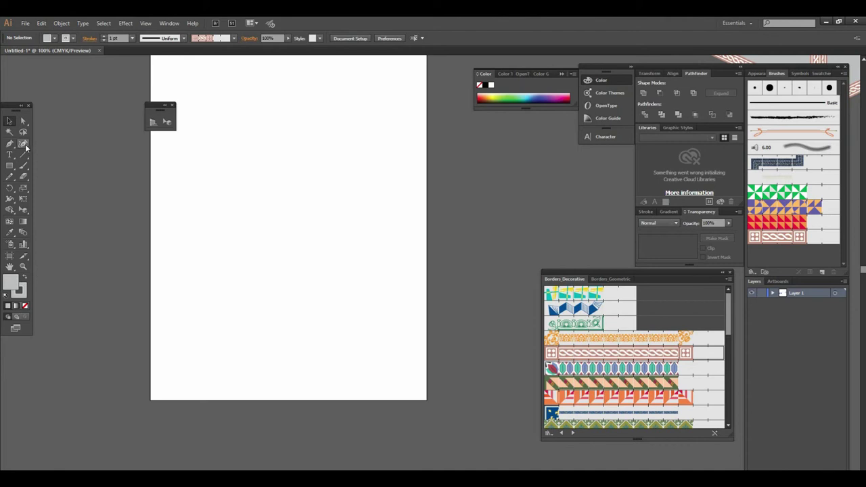
left_click_drag(280, 180, 317, 318)
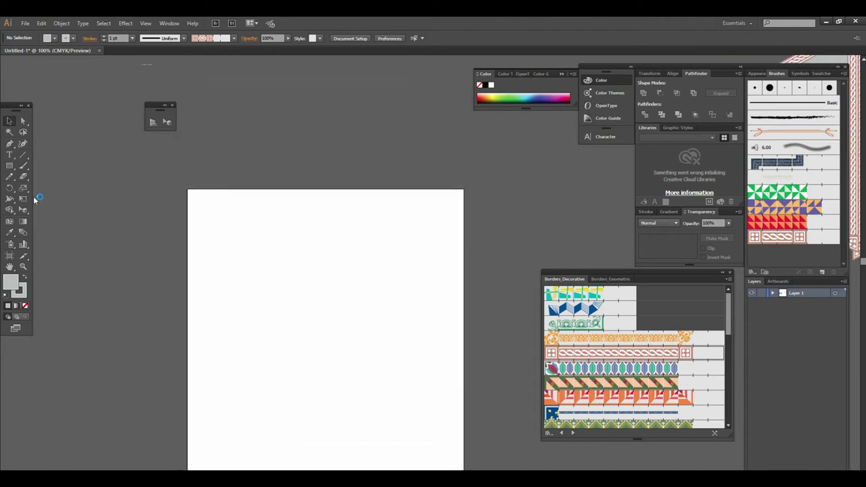
left_click(10, 155)
left_click(241, 254)
type("artistic")
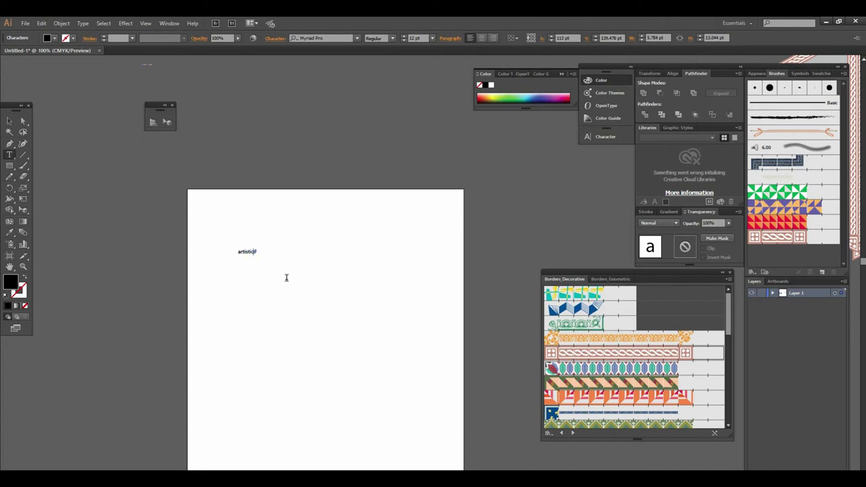
left_click(8, 120)
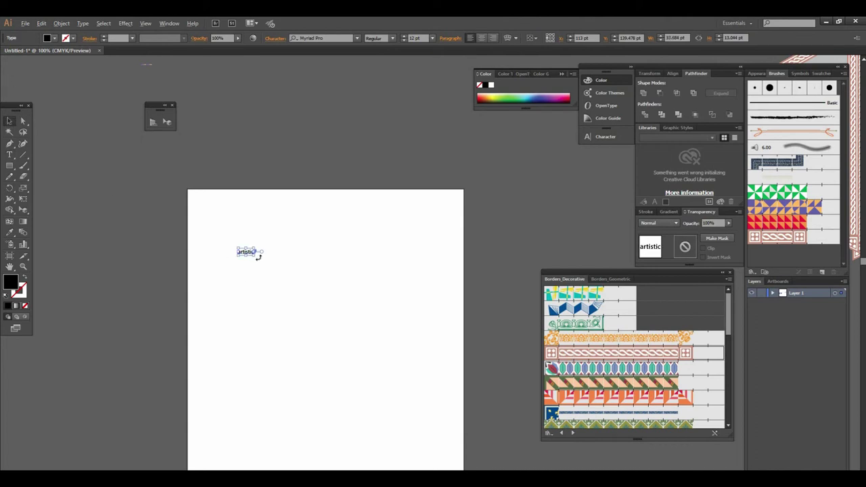
left_click_drag(254, 256, 321, 296)
mouse_move(328, 249)
left_mouse_down()
mouse_move(390, 262)
mouse_move(362, 261)
left_mouse_up()
key("t")
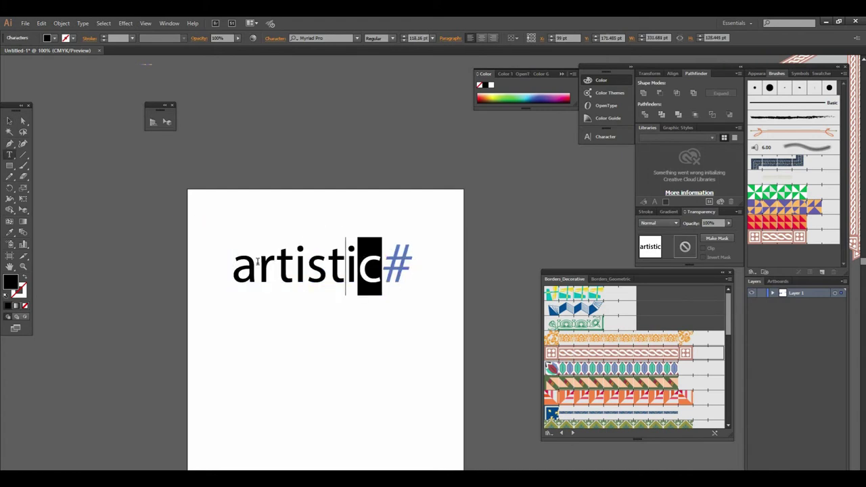
left_click(257, 263)
key("BackSpace")
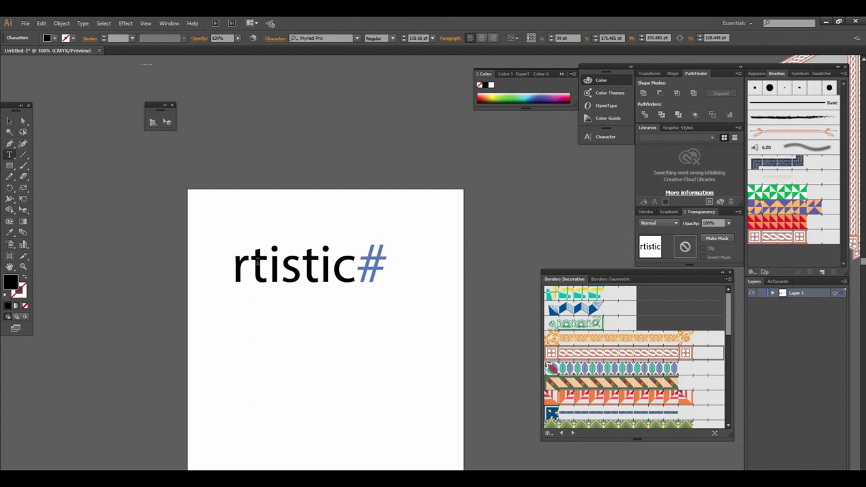
type("A")
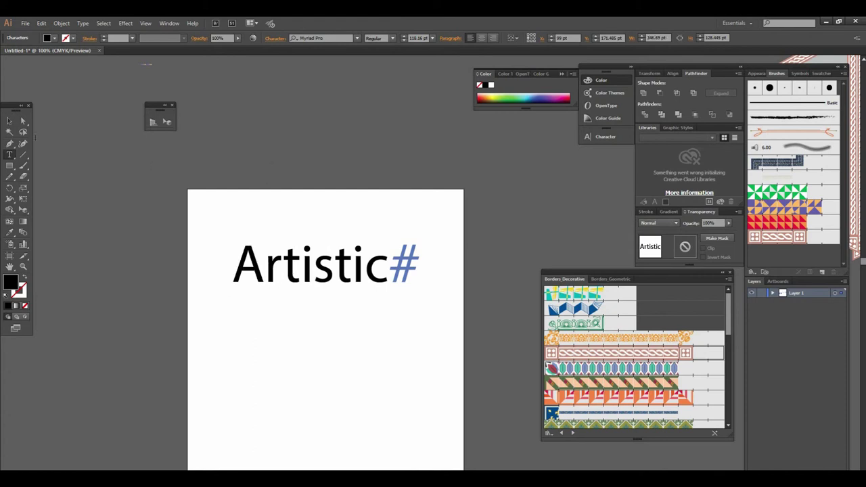
key("Escape")
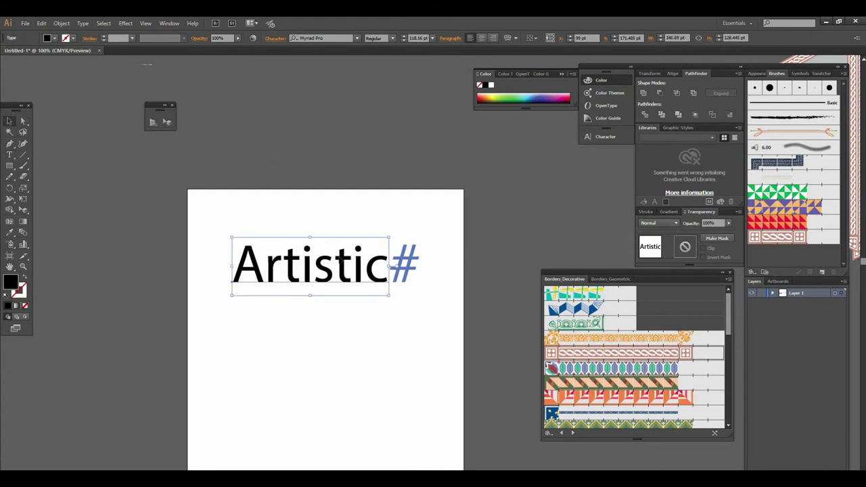
key("Delete")
left_click(9, 154)
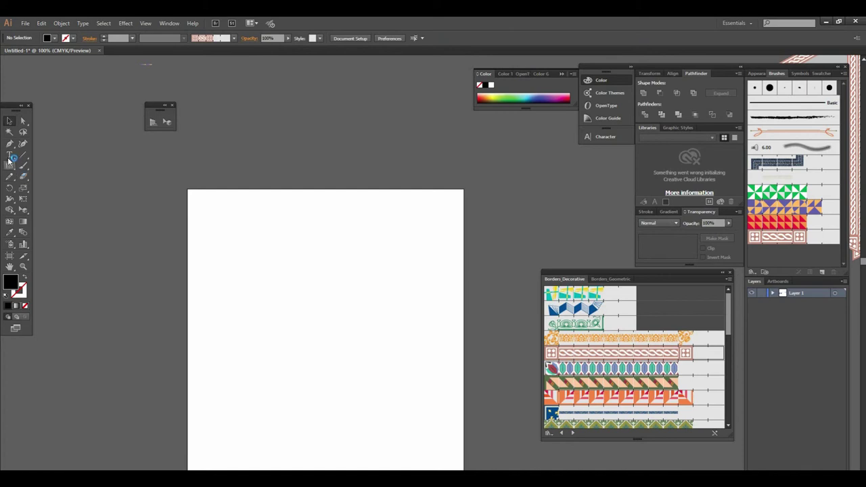
Step: Type ARTISTIC, enlarge it, and turn a copy below it into MENTOR
left_click(226, 229)
type("ARTISTIC")
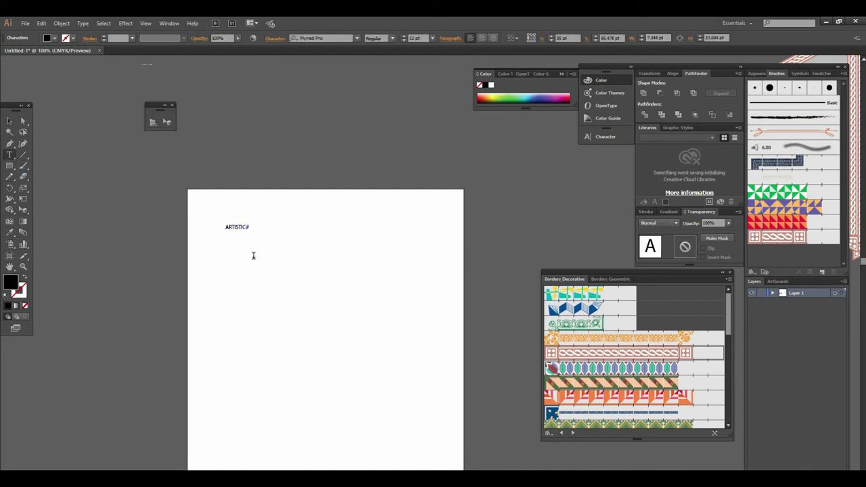
left_click(8, 121)
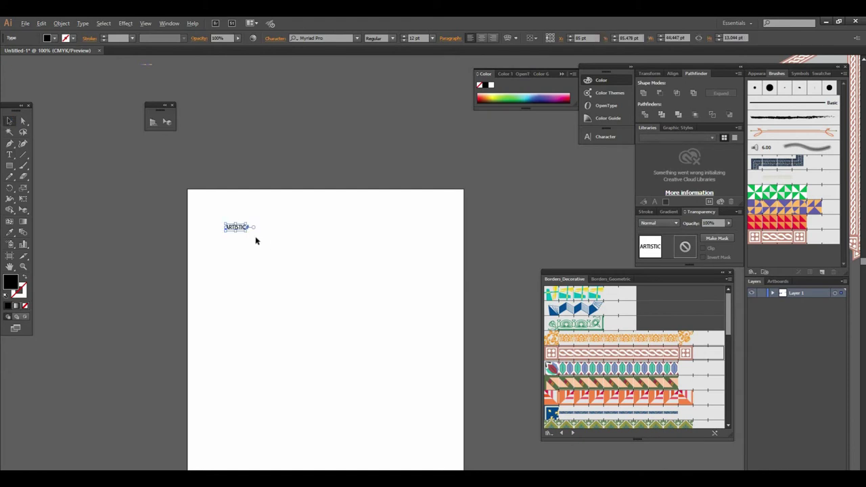
mouse_move(247, 230)
left_mouse_down()
mouse_move(328, 258)
mouse_move(343, 288)
mouse_move(344, 358)
left_mouse_up()
key("t")
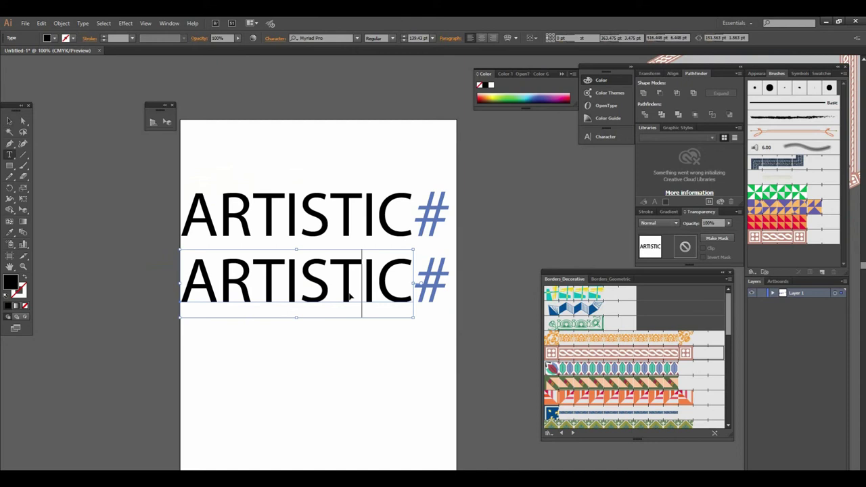
left_click_drag(400, 279, 106, 257)
type("MENTOR")
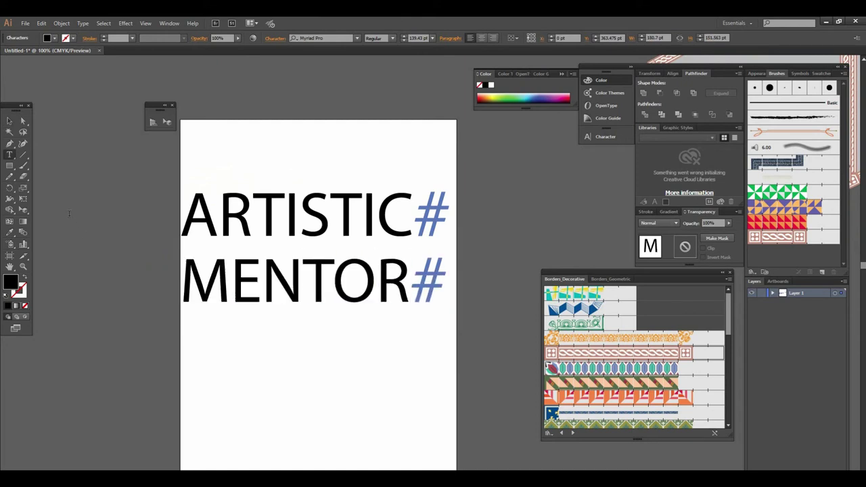
key("Escape")
Step: Move the stacked ARTISTIC / MENTOR text above the artboard's top-left
scroll(332, 261, "up", 2)
left_click(333, 261, "alt")
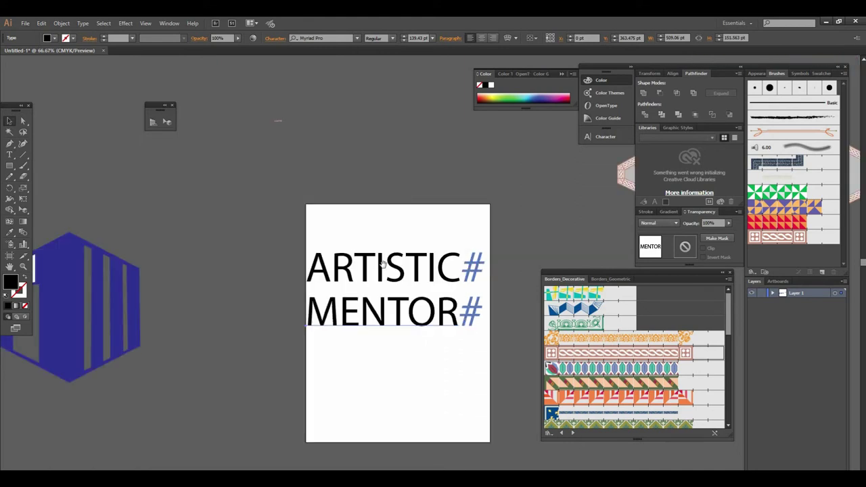
mouse_move(435, 299)
left_mouse_down()
mouse_move(366, 118)
mouse_move(372, 146)
left_mouse_up()
mouse_move(480, 289)
left_mouse_down()
mouse_move(353, 257)
mouse_move(390, 346)
mouse_move(404, 352)
left_mouse_up()
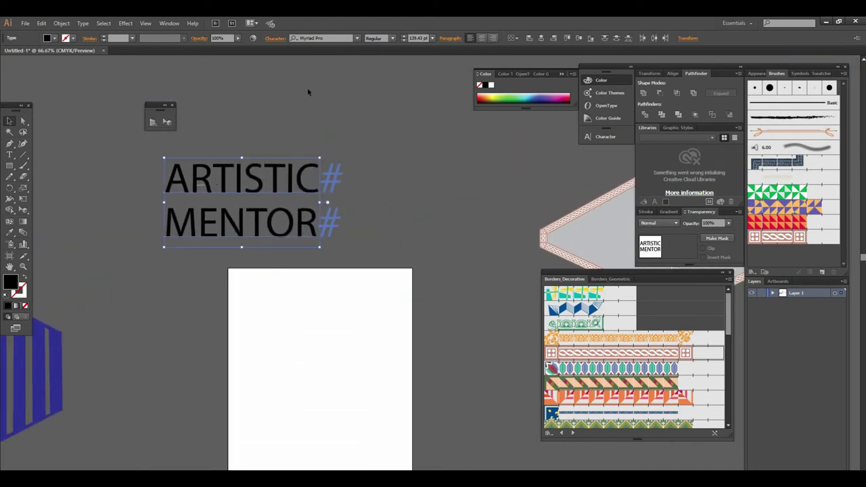
Step: Change the ARTISTIC / MENTOR text font to Arial Bold
left_click(345, 38)
type("R")
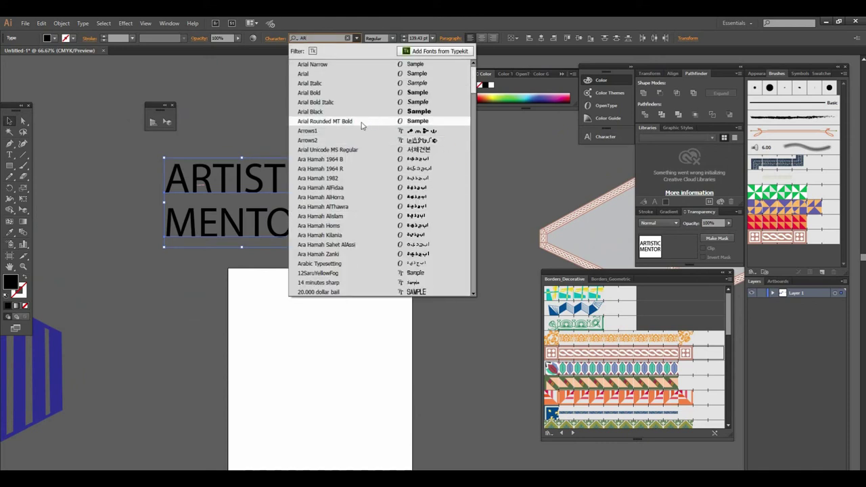
left_click(332, 93)
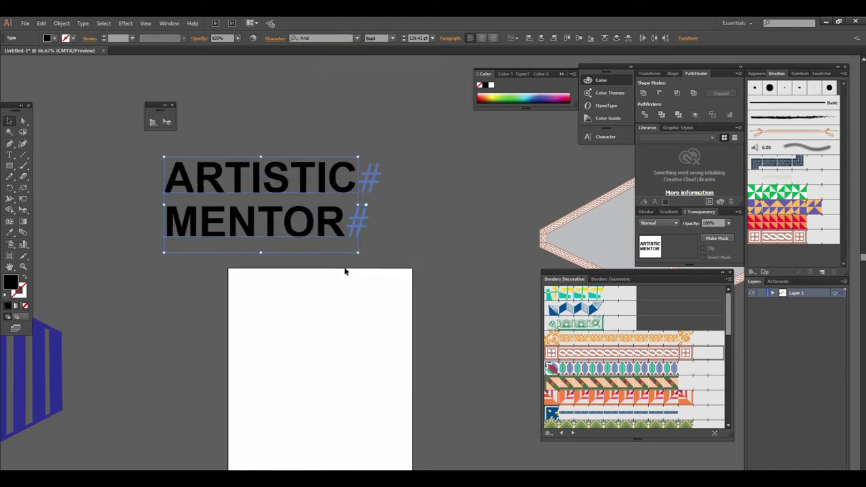
left_click(356, 299)
left_click_drag(355, 300, 349, 257)
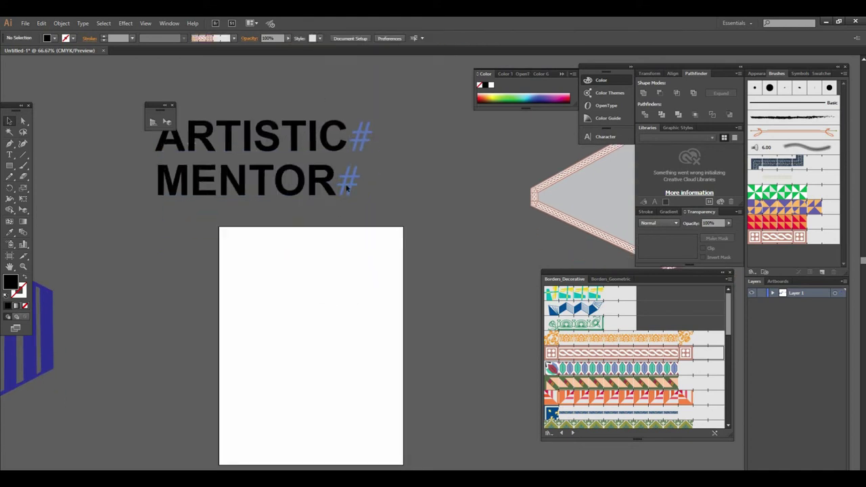
left_click_drag(290, 184, 310, 265)
Step: Convert the ARTISTIC MENTOR text to outlines via the right-click menu
left_click(284, 215)
right_click(284, 215)
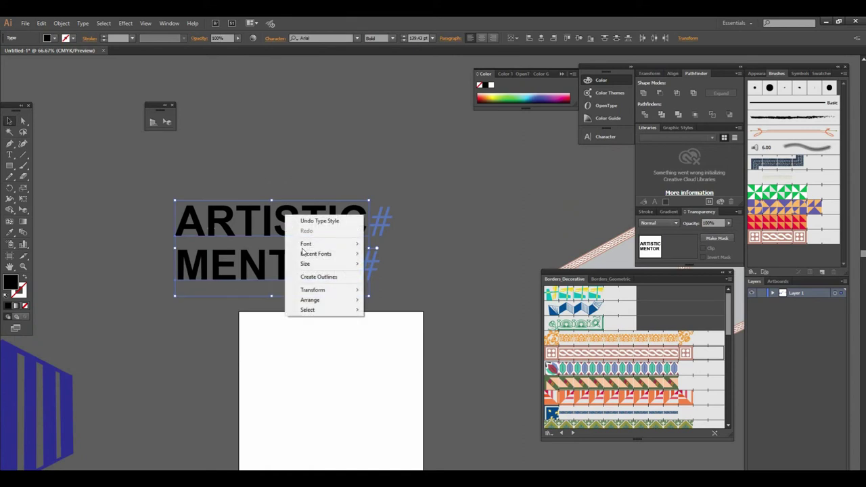
left_click(324, 278)
left_click(430, 255)
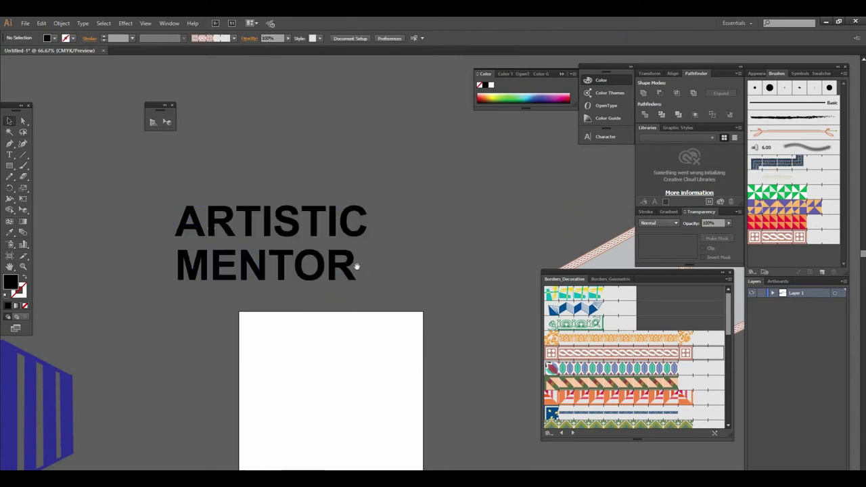
left_click_drag(354, 265, 391, 260)
Step: Select the MENTOR word on its own, separate from ARTISTIC
left_click_drag(429, 233, 399, 223)
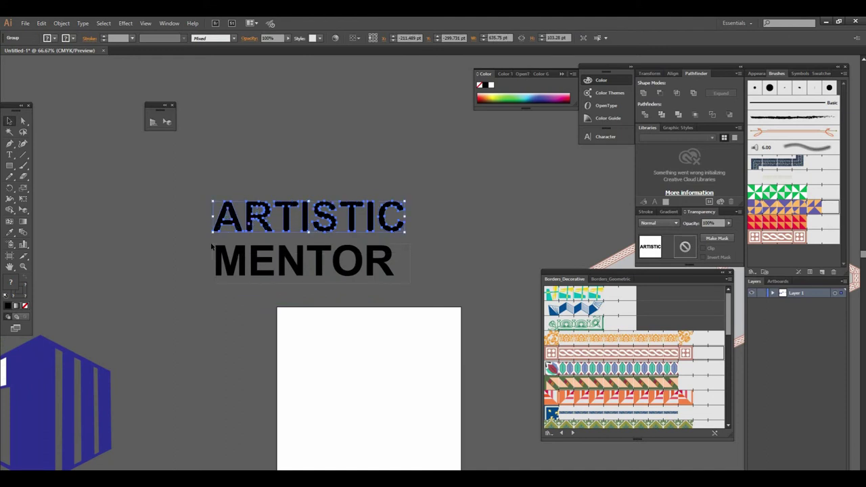
left_click(237, 258)
left_click_drag(381, 336, 344, 299)
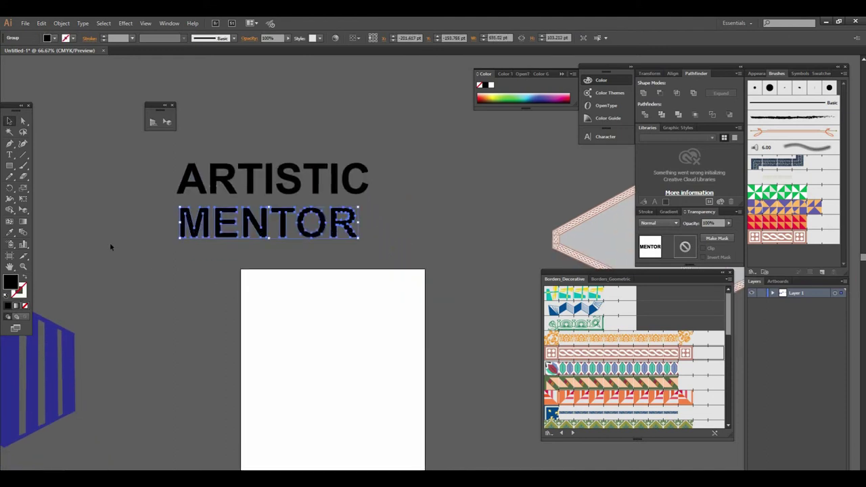
left_click_drag(288, 333, 257, 252)
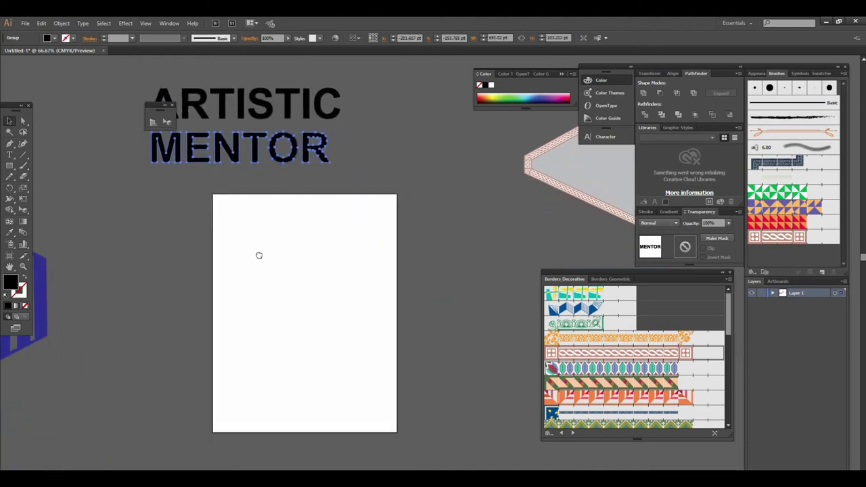
Step: Show the two-point perspective grid and zoom in with both words in view
left_click(152, 122)
key("ctrl+plus")
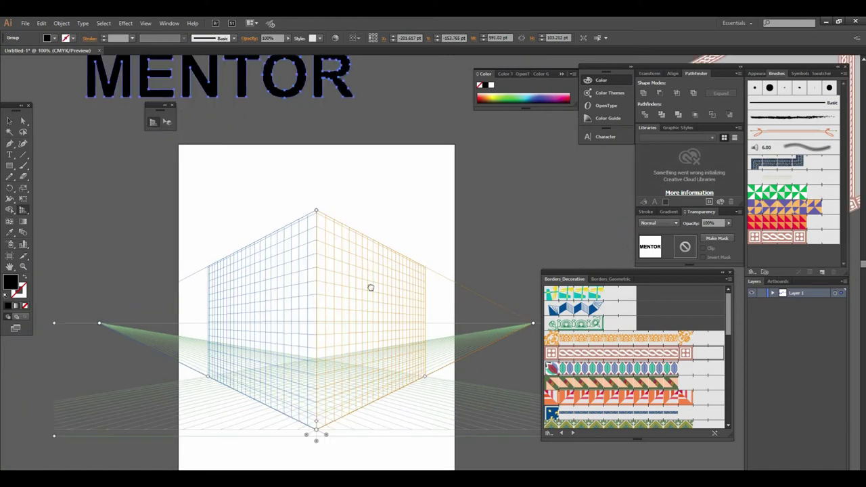
left_click_drag(371, 287, 423, 356)
left_click_drag(357, 237, 280, 237)
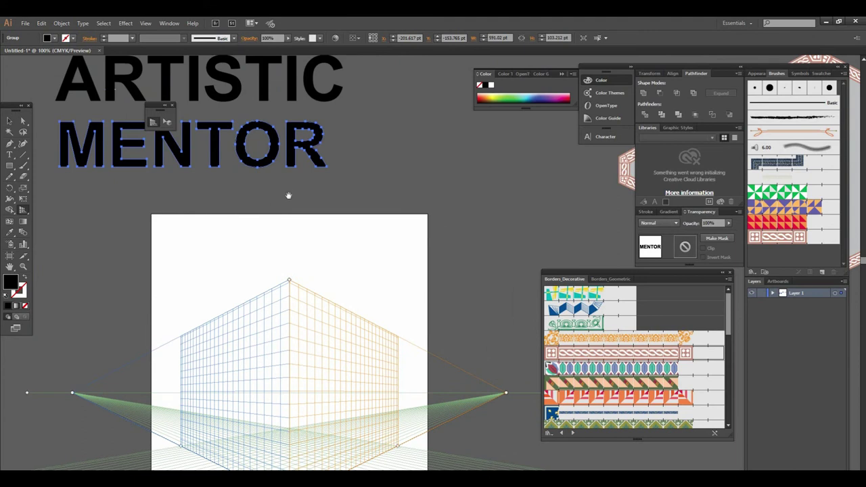
left_click_drag(289, 197, 289, 189)
Step: Drag MENTOR onto the right perspective plane and scale it to fill the wall
left_click(167, 121)
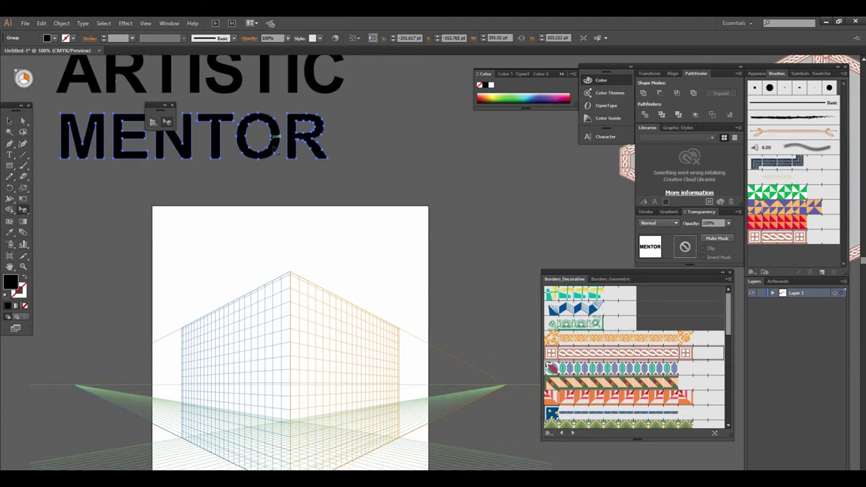
left_click_drag(296, 227, 381, 345)
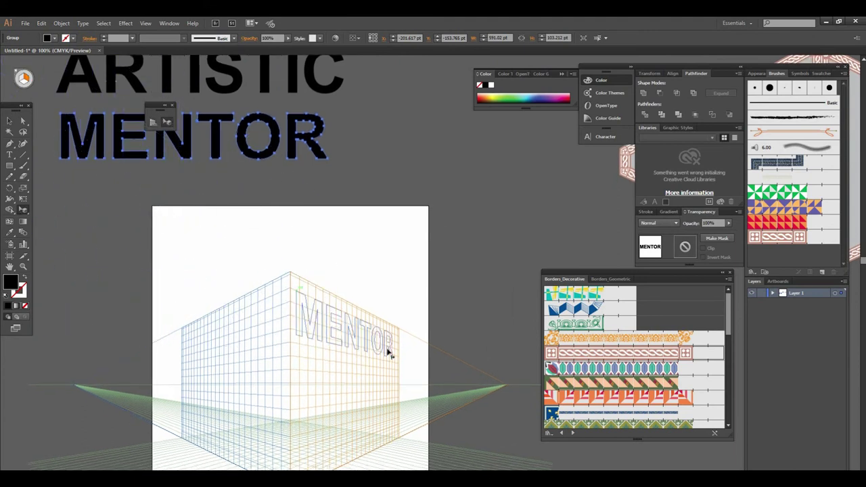
mouse_move(381, 346)
left_mouse_down()
mouse_move(298, 294)
mouse_move(402, 356)
left_mouse_up()
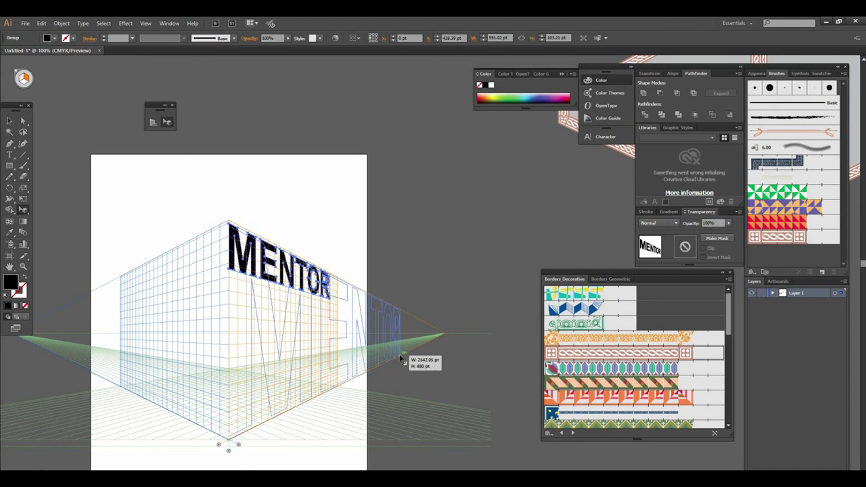
left_click_drag(401, 356, 402, 356)
Step: Zoom out and select the flat ARTISTIC word
key("ctrl+minus")
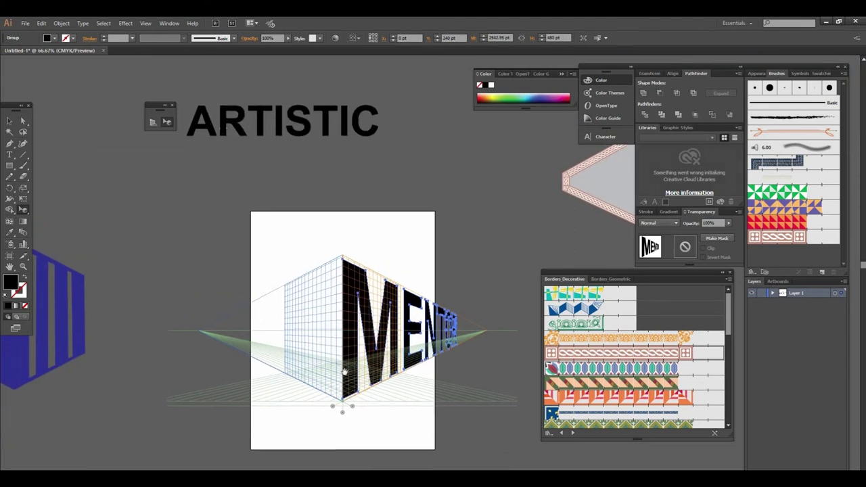
left_click(10, 120)
left_click_drag(340, 196, 375, 225)
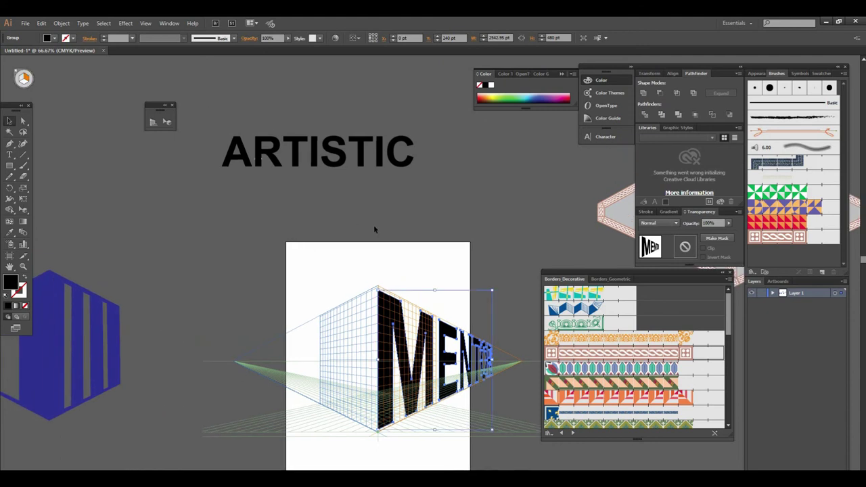
left_click(287, 161)
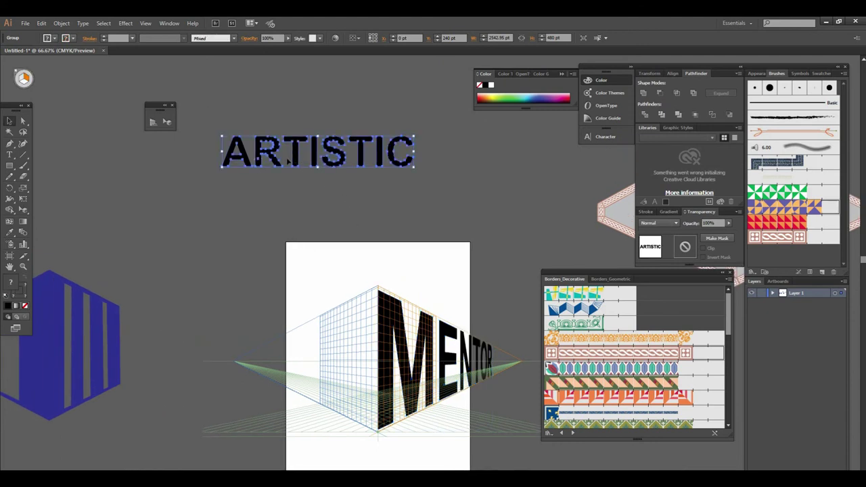
Step: Reselect ARTISTIC and drag it onto the left perspective plane
left_click(23, 78)
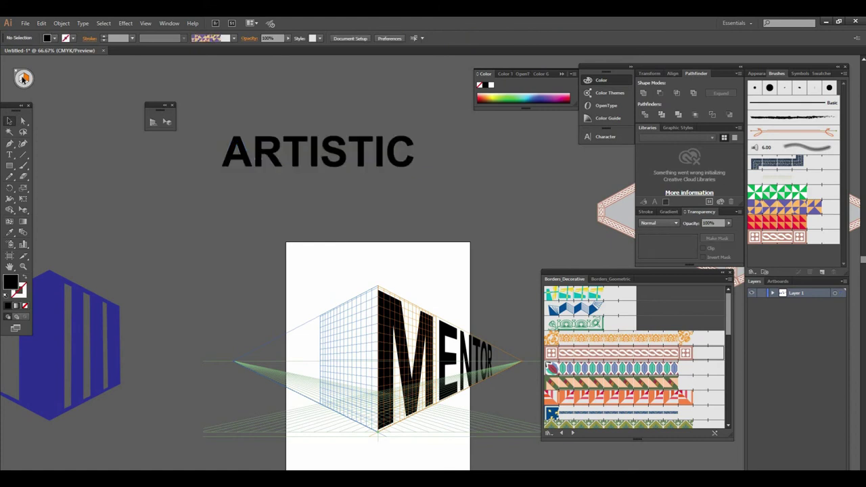
left_click(167, 122)
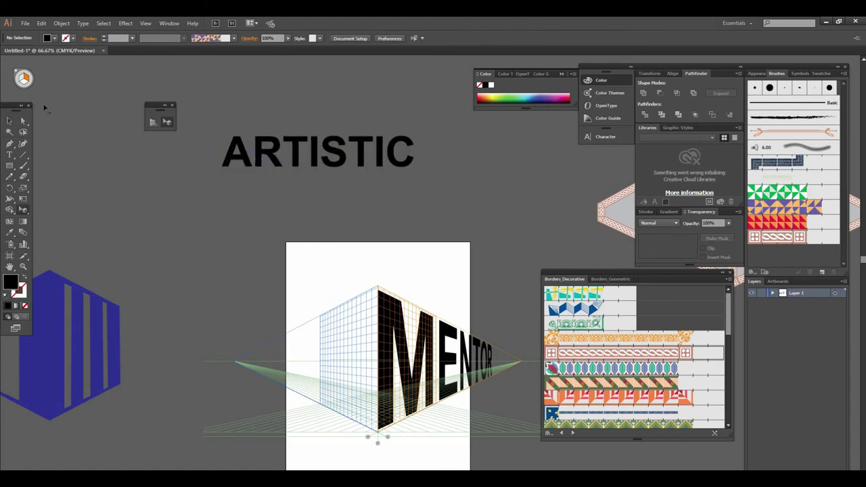
left_click(10, 121)
left_click(401, 177)
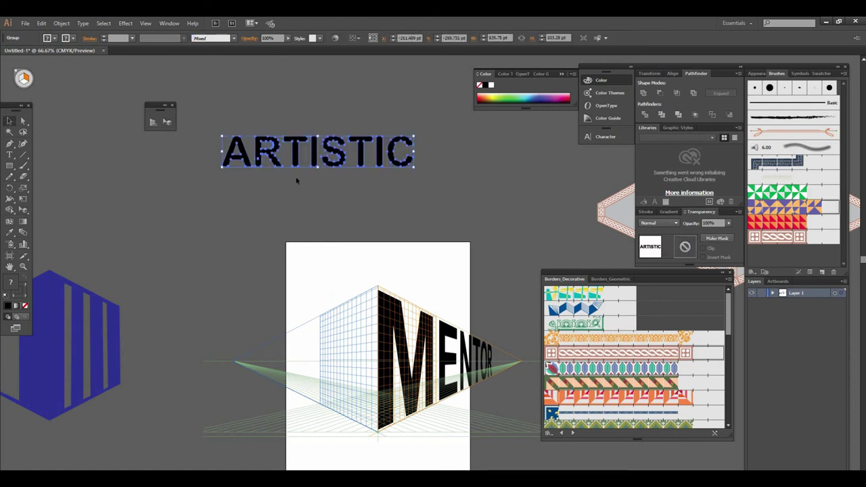
left_click(167, 122)
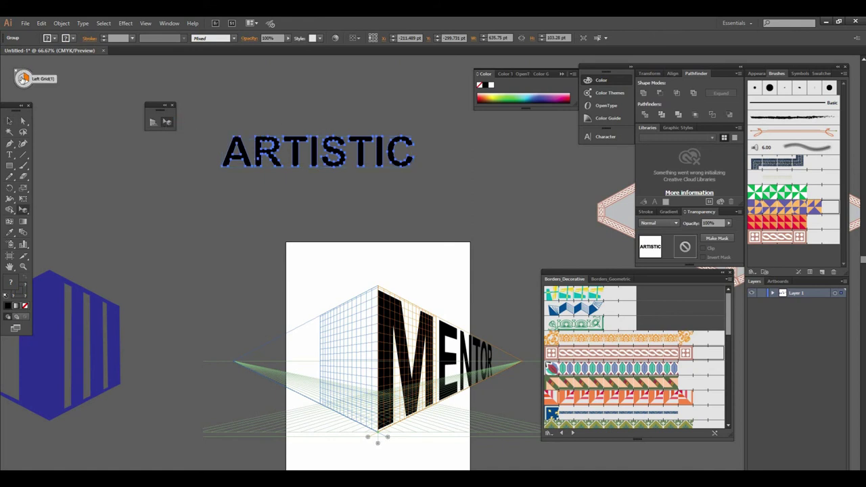
left_click_drag(299, 162, 327, 326)
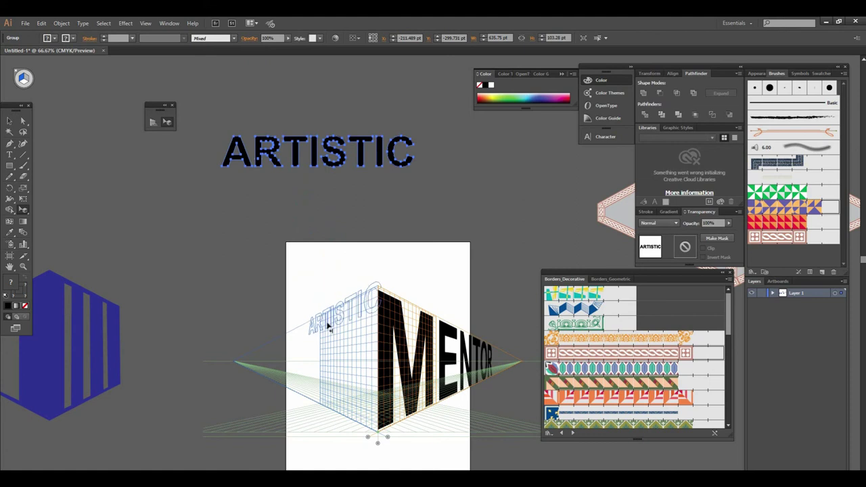
mouse_move(327, 327)
left_mouse_down()
mouse_move(283, 365)
mouse_move(277, 385)
left_mouse_up()
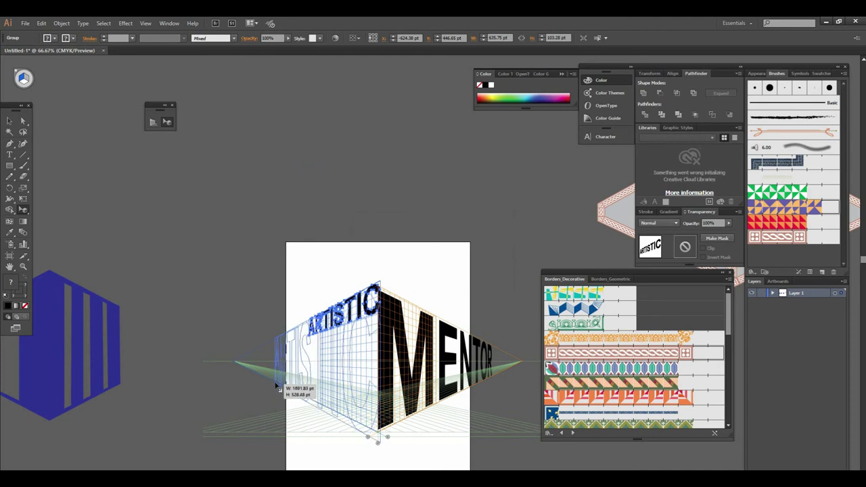
Step: Enlarge ARTISTIC until it meets MENTOR at the corner, then deselect
left_click_drag(277, 385, 278, 387)
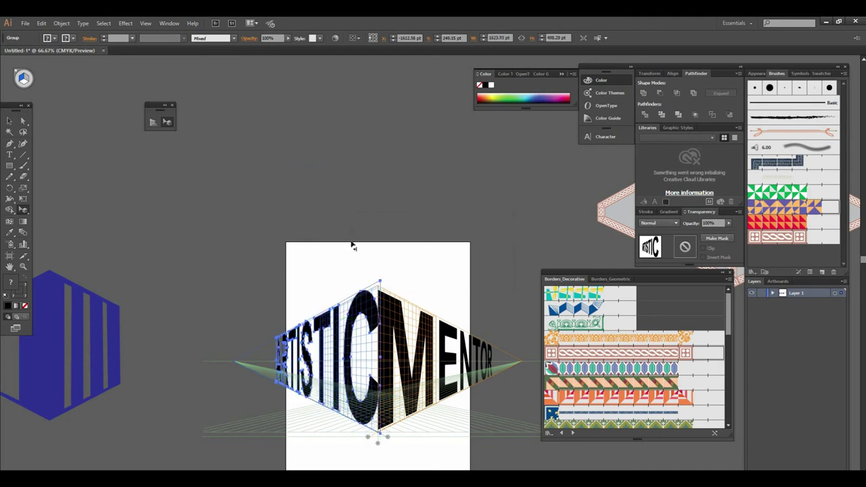
left_click(341, 236)
key("ctrl+minus")
left_click_drag(411, 317, 312, 306)
key("ctrl+plus")
left_click_drag(417, 303, 316, 306)
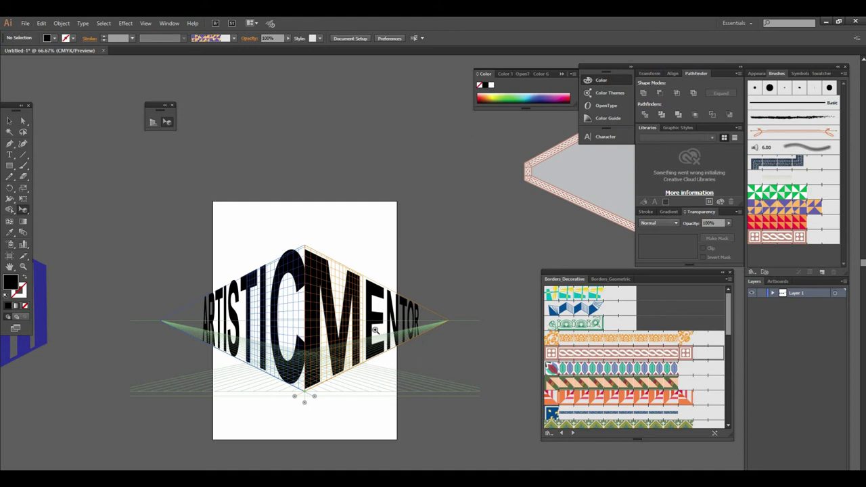
key("ctrl+plus")
key("ctrl+plus")
key("ctrl+minus")
key("ctrl+minus")
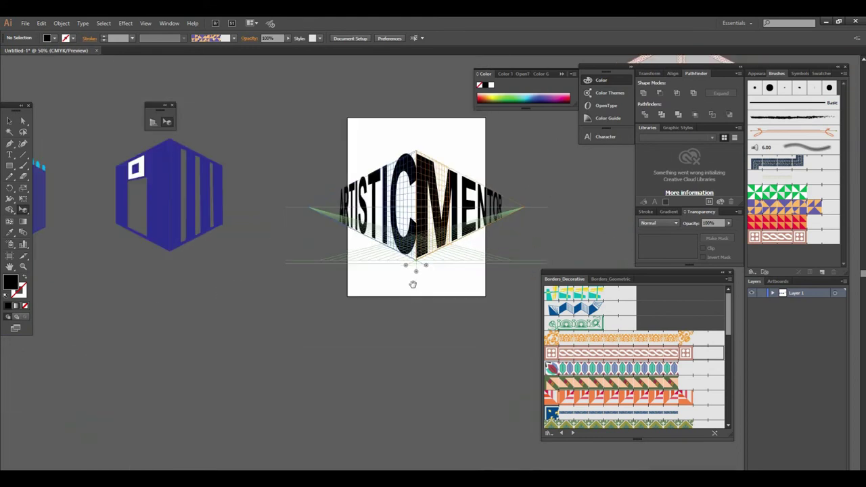
key("ctrl+minus")
left_click_drag(367, 332, 271, 383)
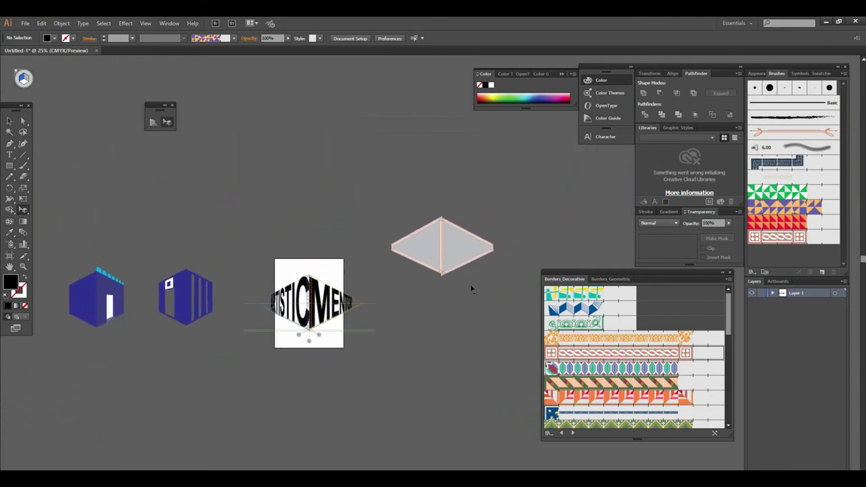
key("ctrl+plus")
left_click_drag(402, 290, 470, 307)
key("ctrl+plus")
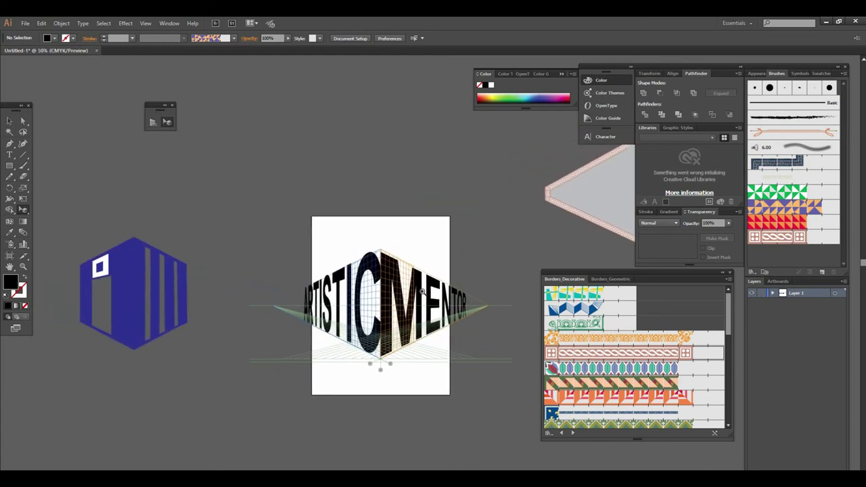
key("ctrl+plus")
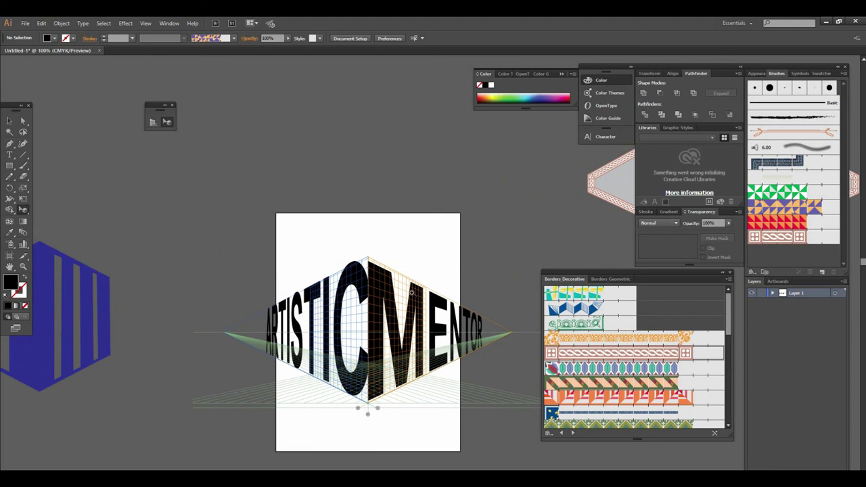
key("ctrl+plus")
key("ctrl+minus")
key("ctrl+minus")
left_click_drag(411, 292, 447, 315)
key("ctrl+plus")
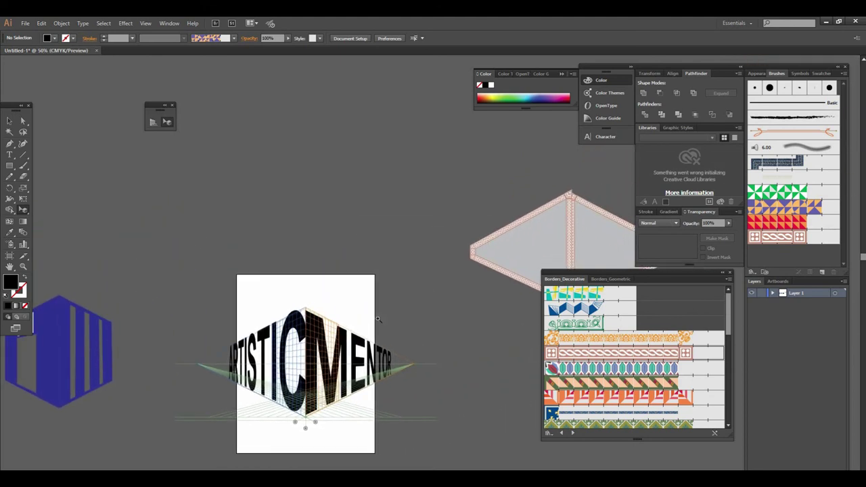
key("ctrl+plus")
mouse_move(433, 301)
left_mouse_down()
mouse_move(406, 325)
mouse_move(357, 343)
left_mouse_up()
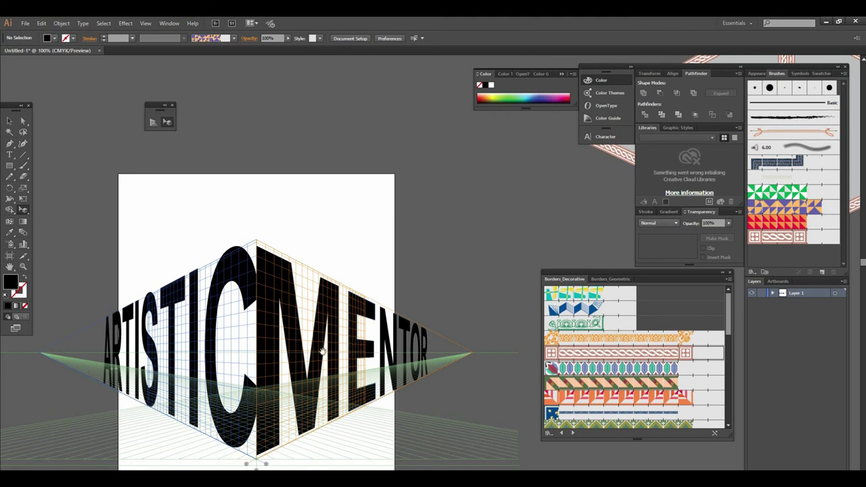
left_click_drag(326, 310, 359, 332)
key("ctrl+minus")
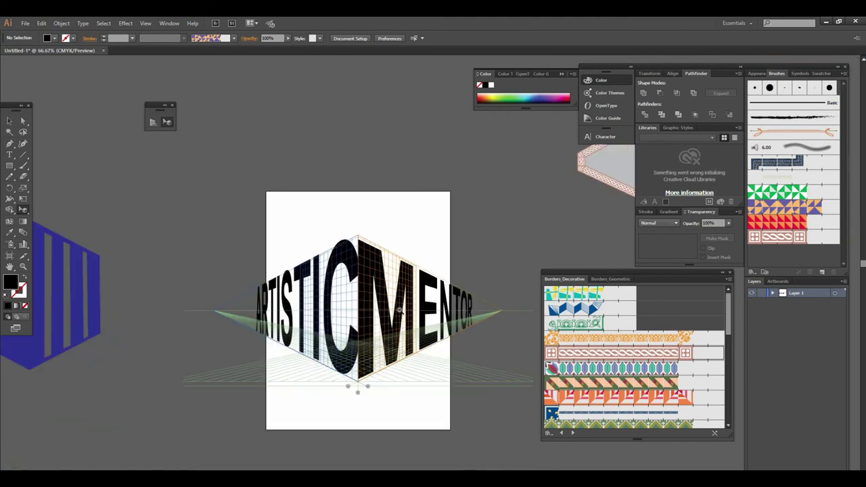
left_click_drag(422, 293, 392, 346)
left_click(428, 302, "ctrl+alt")
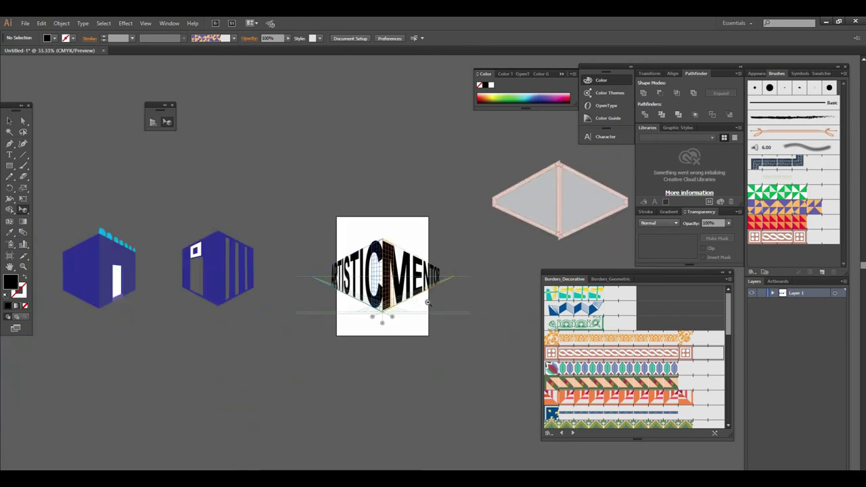
left_click_drag(348, 301, 274, 356)
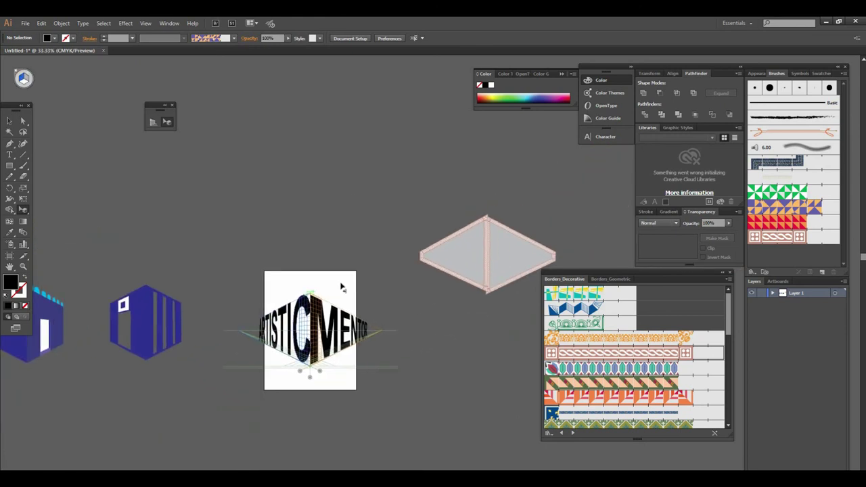
key("ctrl+plus")
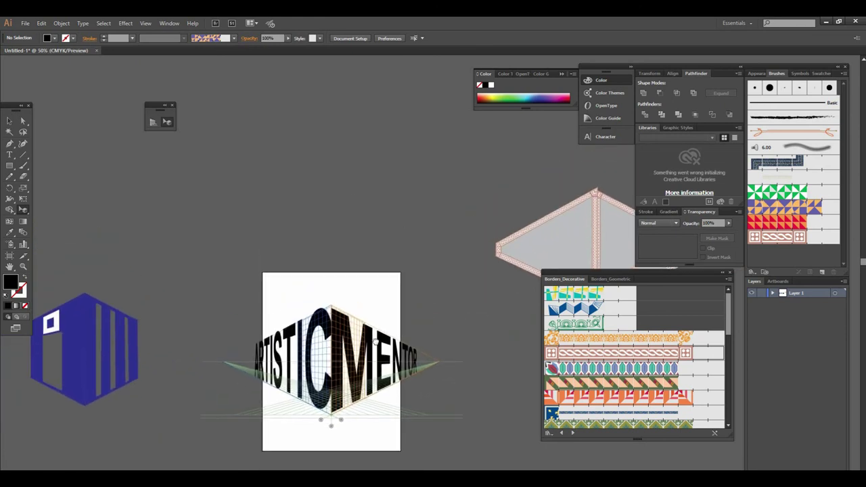